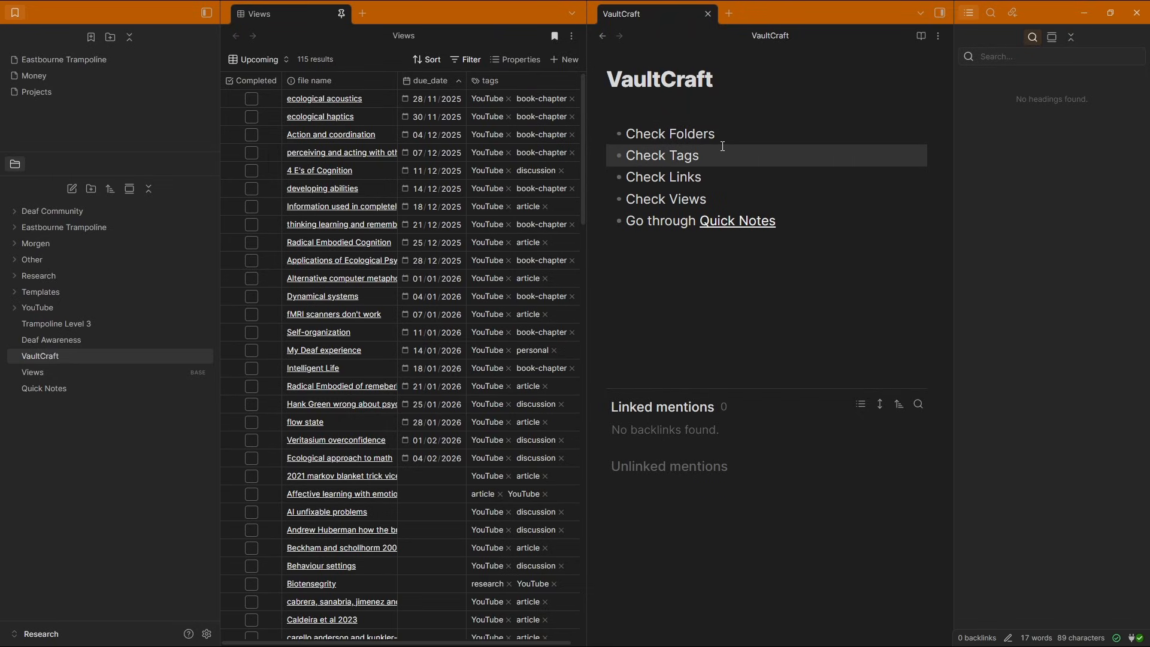
left_click(721, 135)
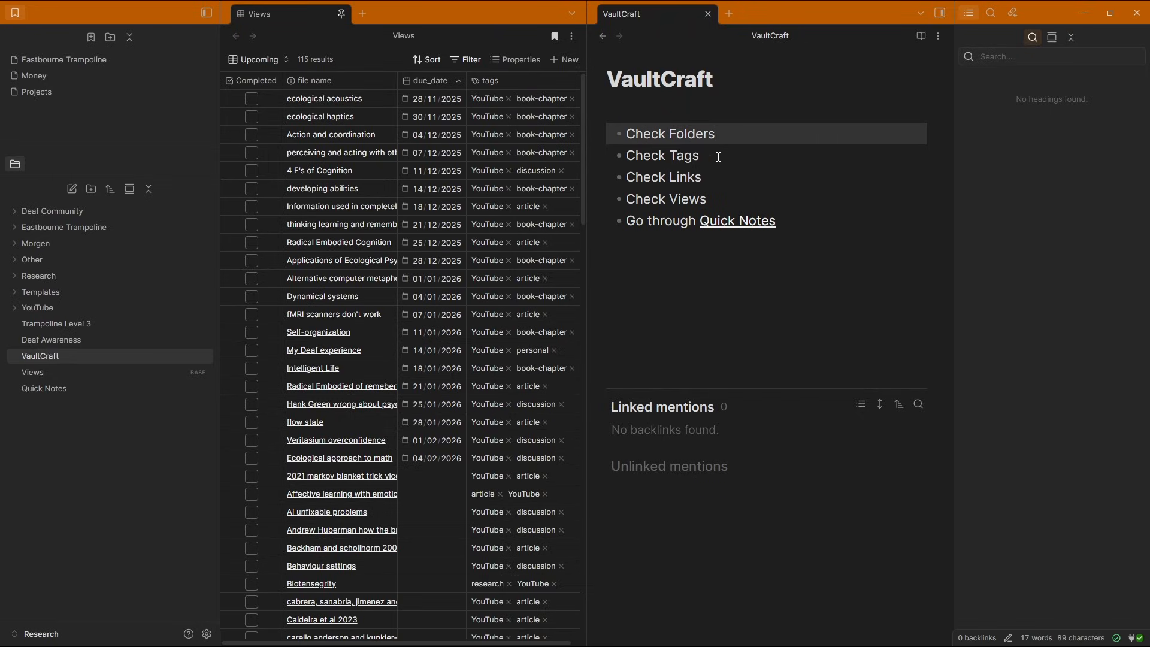
left_click(721, 154)
left_click(719, 175)
left_click(709, 199)
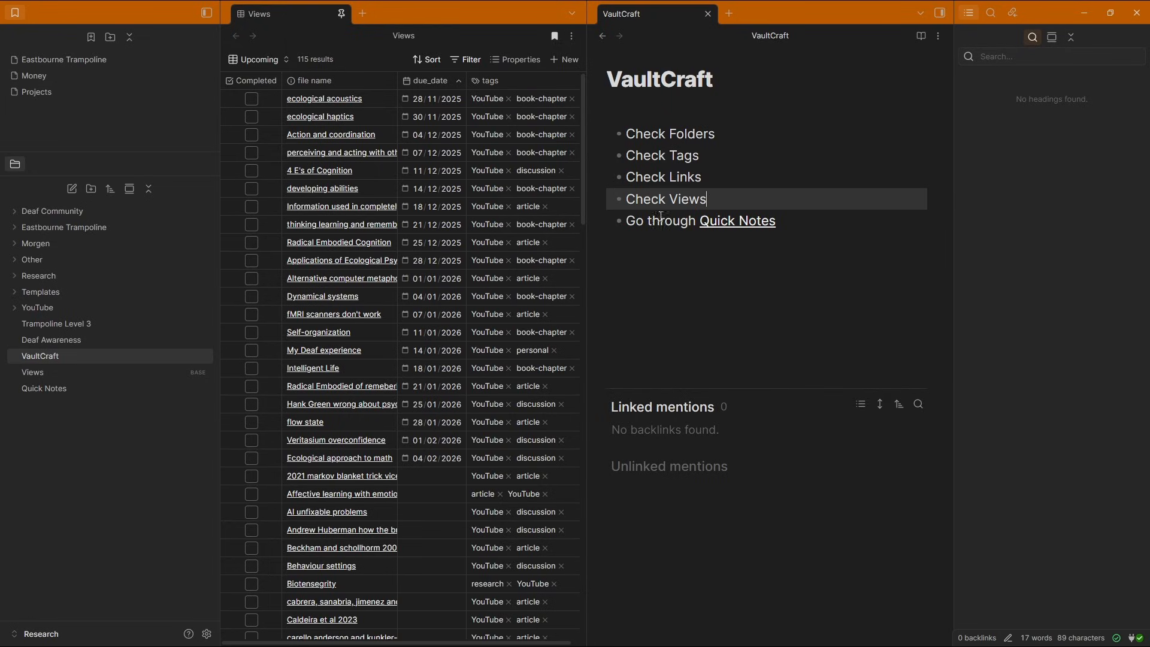
left_click(651, 223)
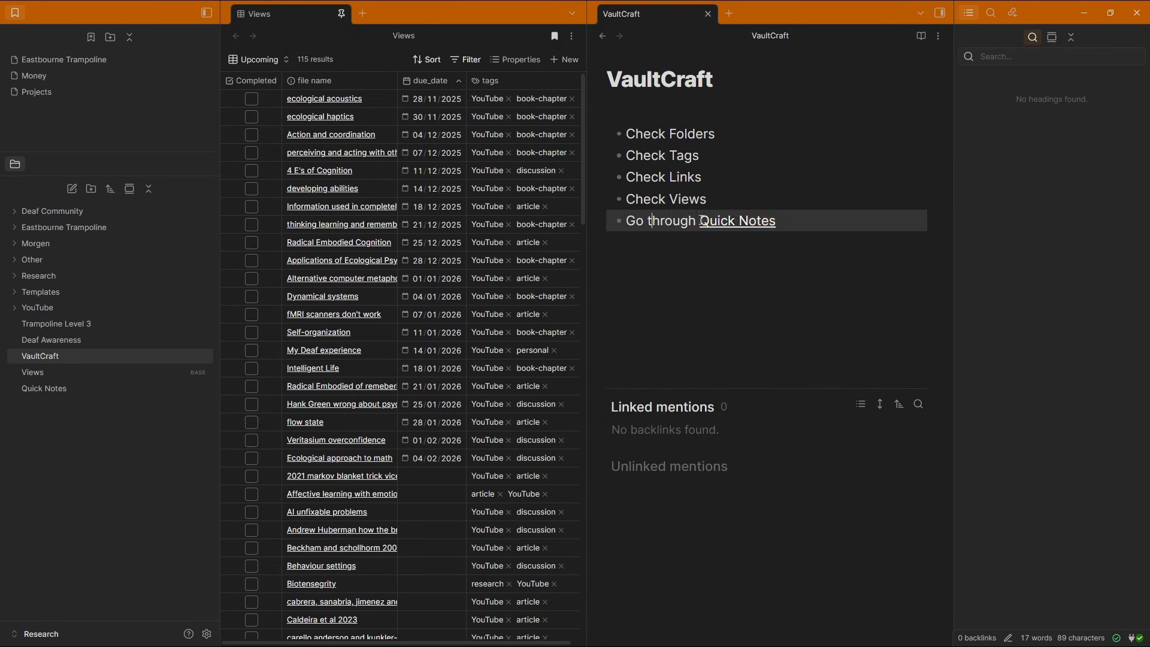
left_click(668, 237)
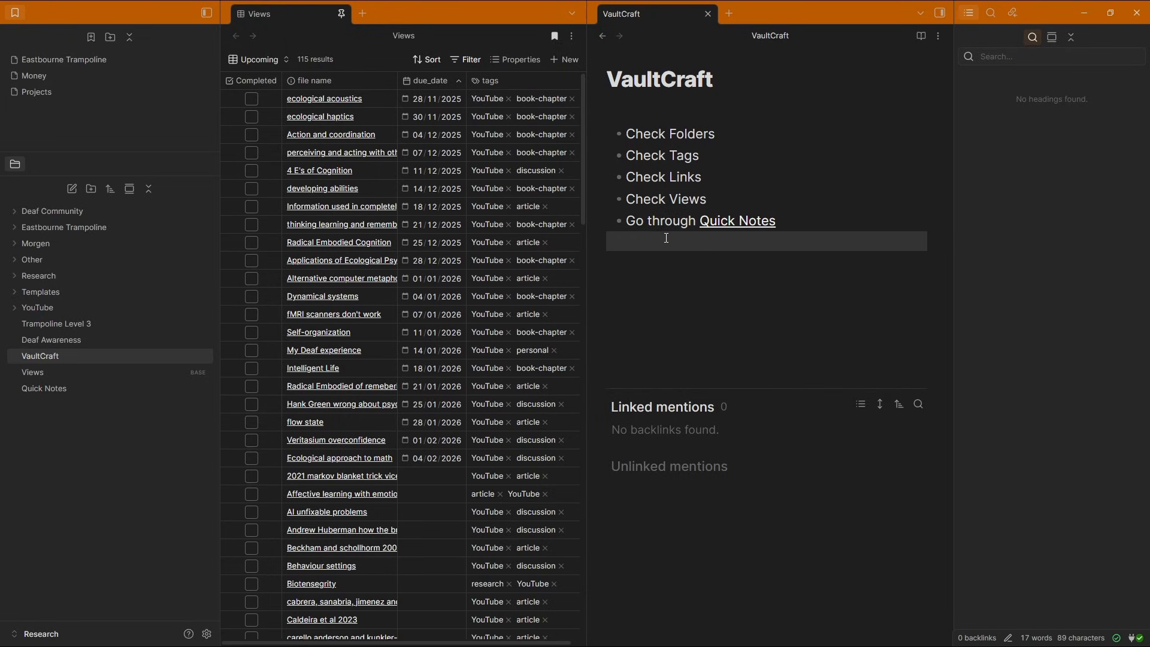
left_click(713, 142)
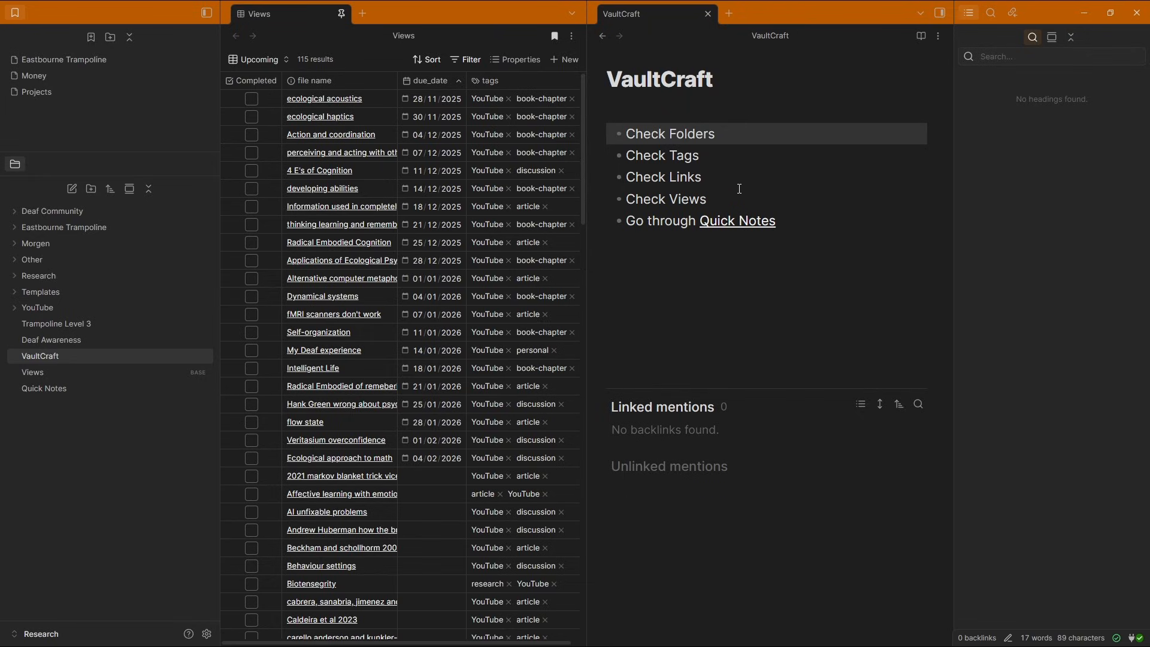
left_click(769, 167)
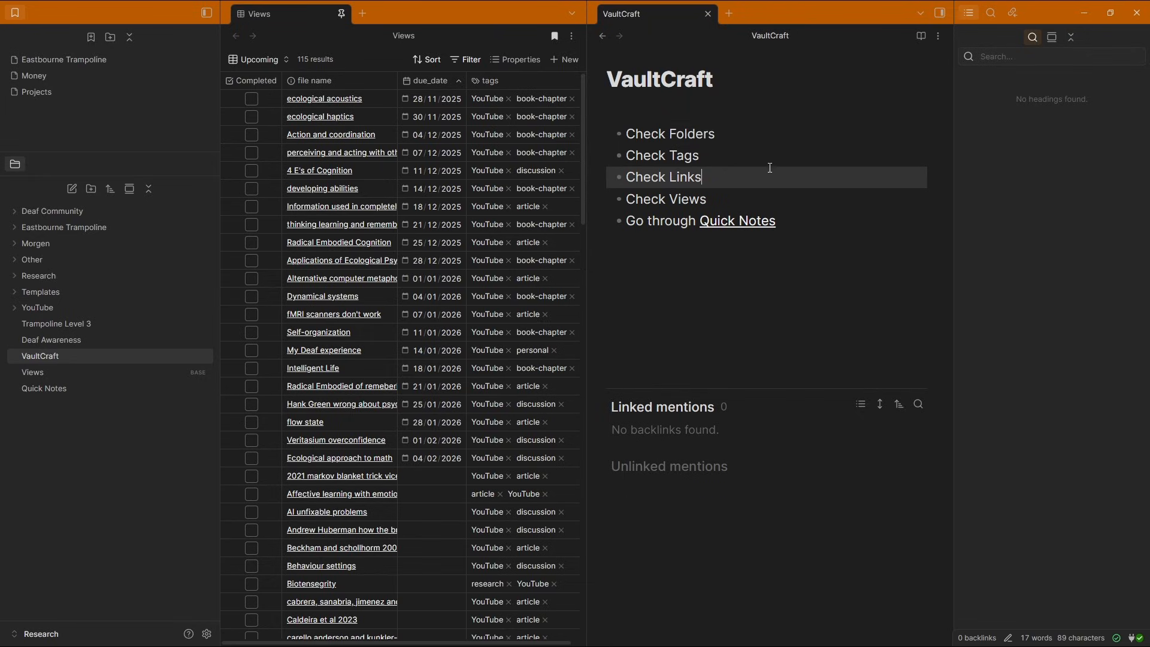
left_click(727, 152)
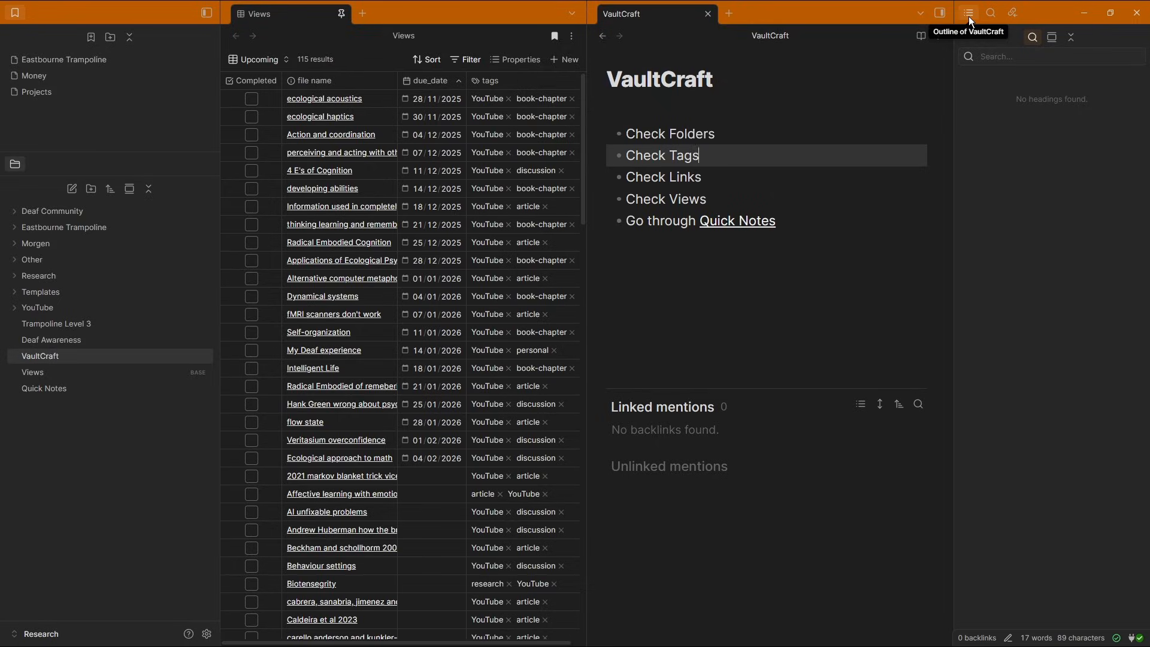
Open the ecological acoustics note from the Views table and jump to its sections through the outline, then return to Views
left_click(320, 100)
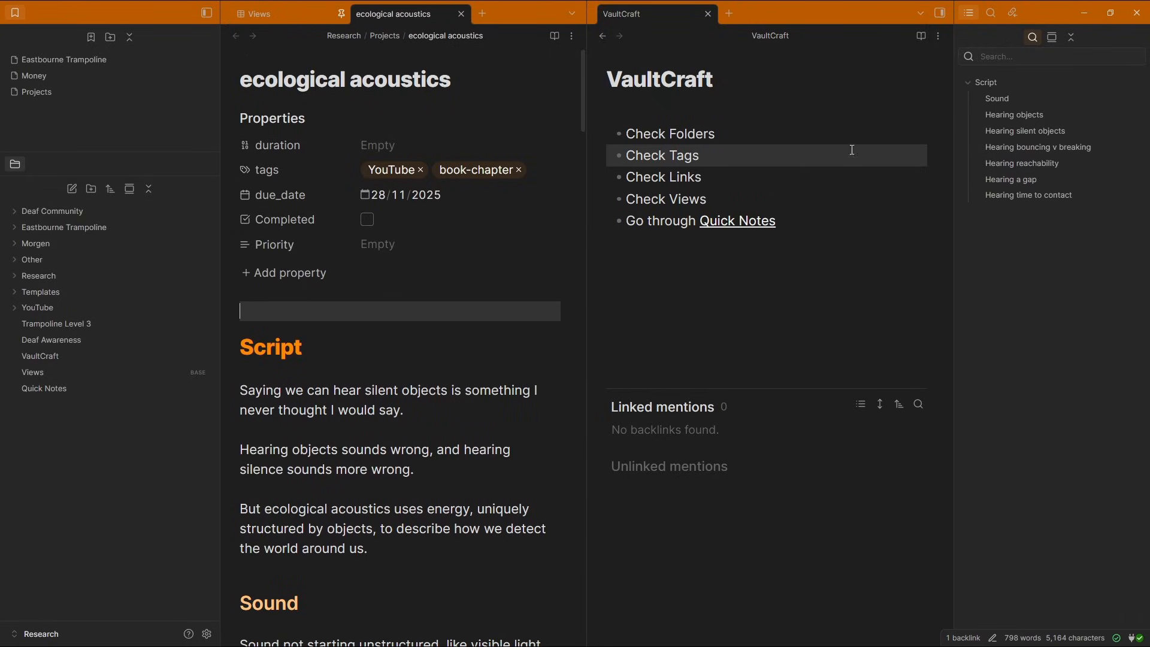
left_click(1036, 147)
left_click(1011, 179)
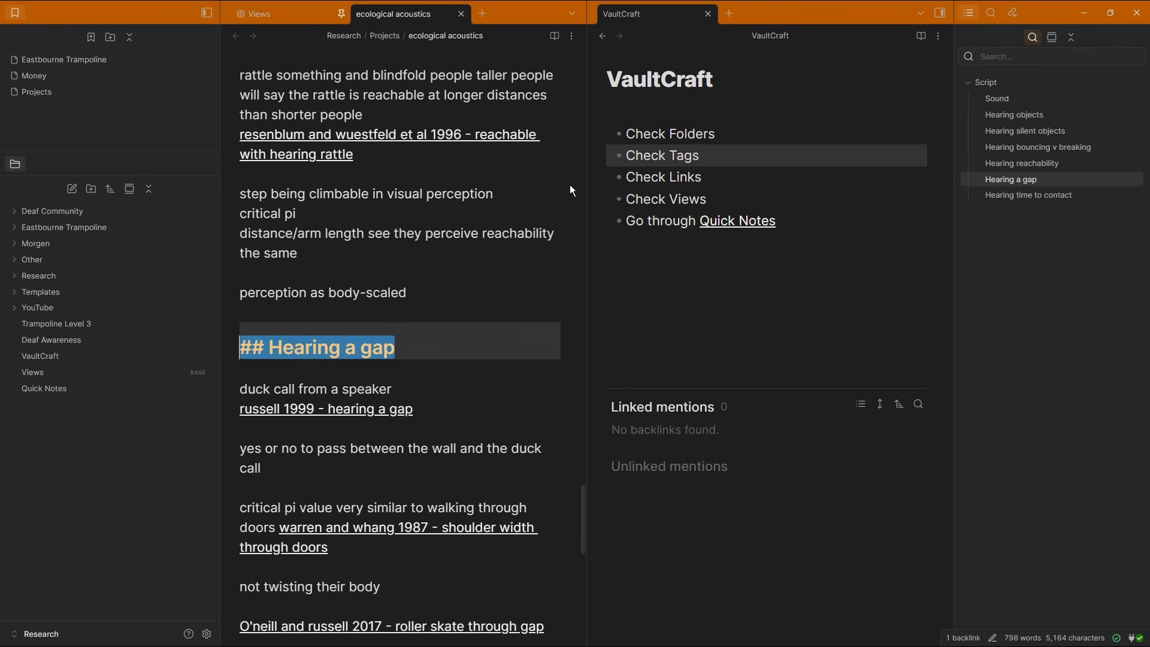
left_click(293, 20)
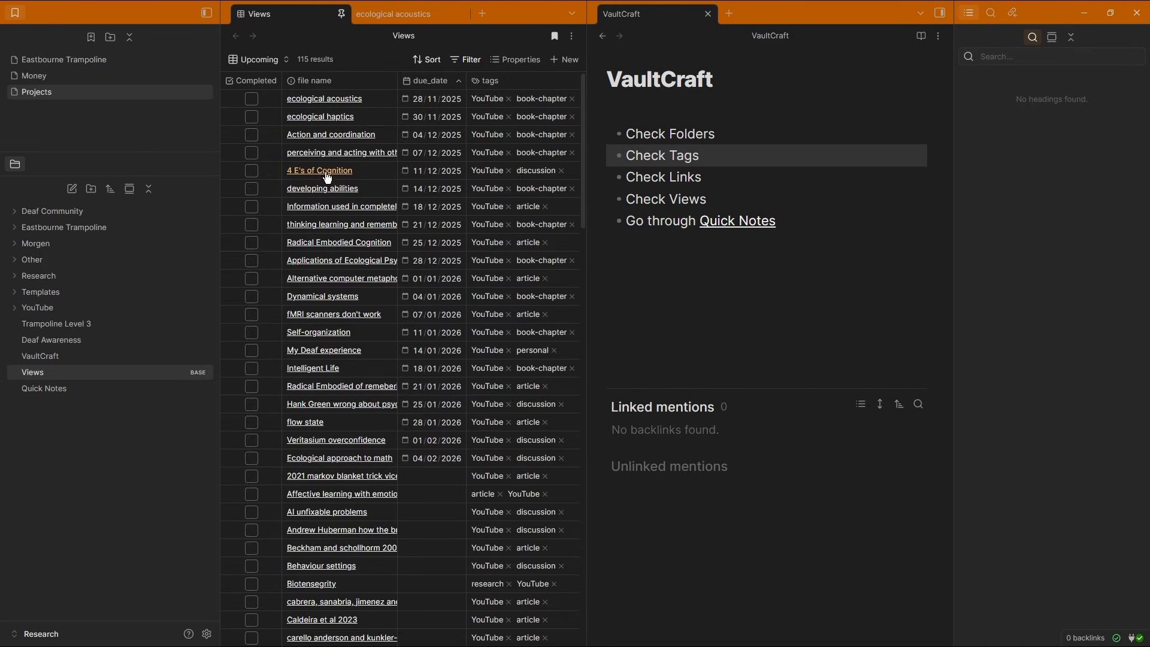
Open the 4 E's of Cognition note, navigate back to VaultCraft and close the extra ecological acoustics tab
left_click(338, 173)
left_click(710, 388)
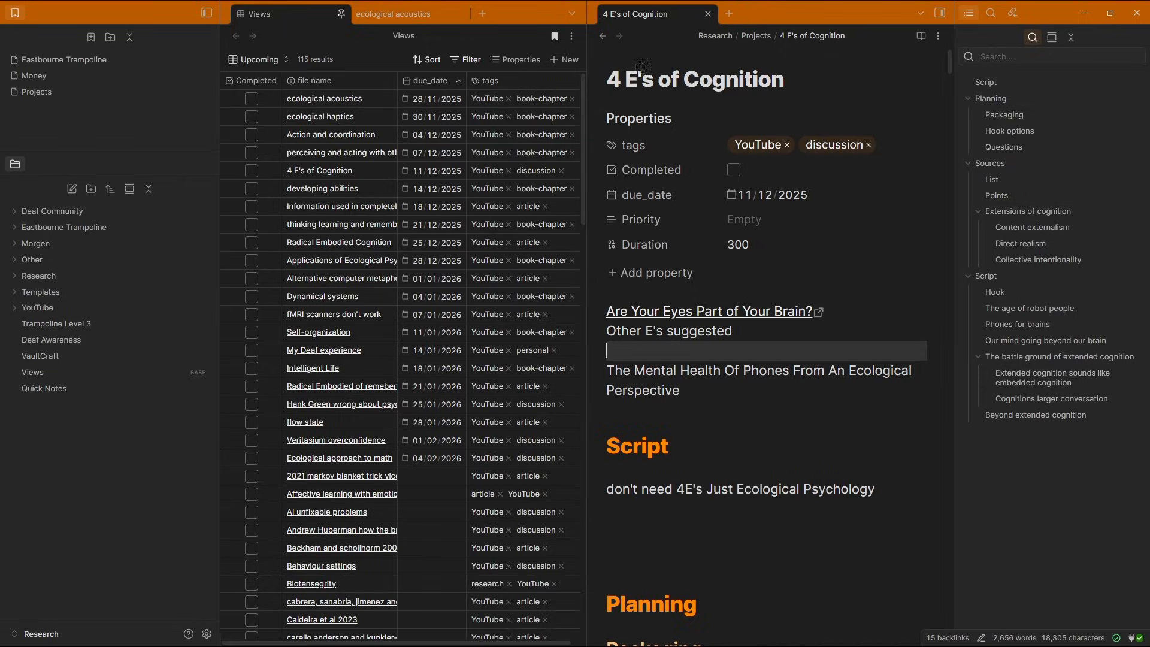
left_click(601, 36)
left_click(397, 13)
left_click(461, 13)
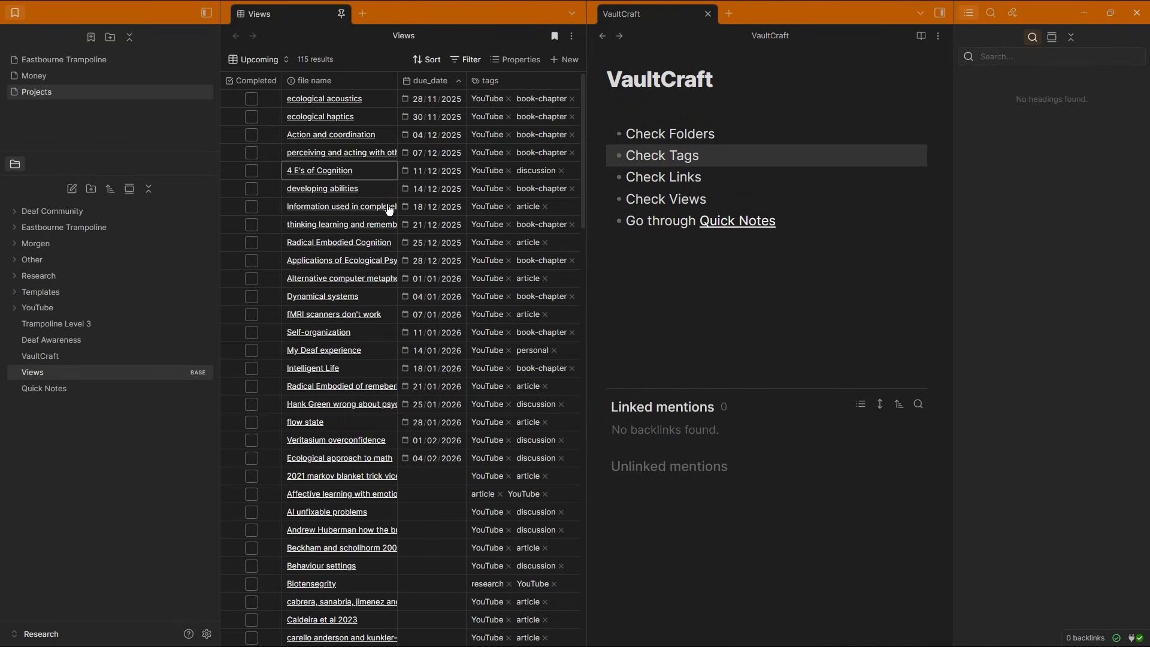
left_click(746, 260)
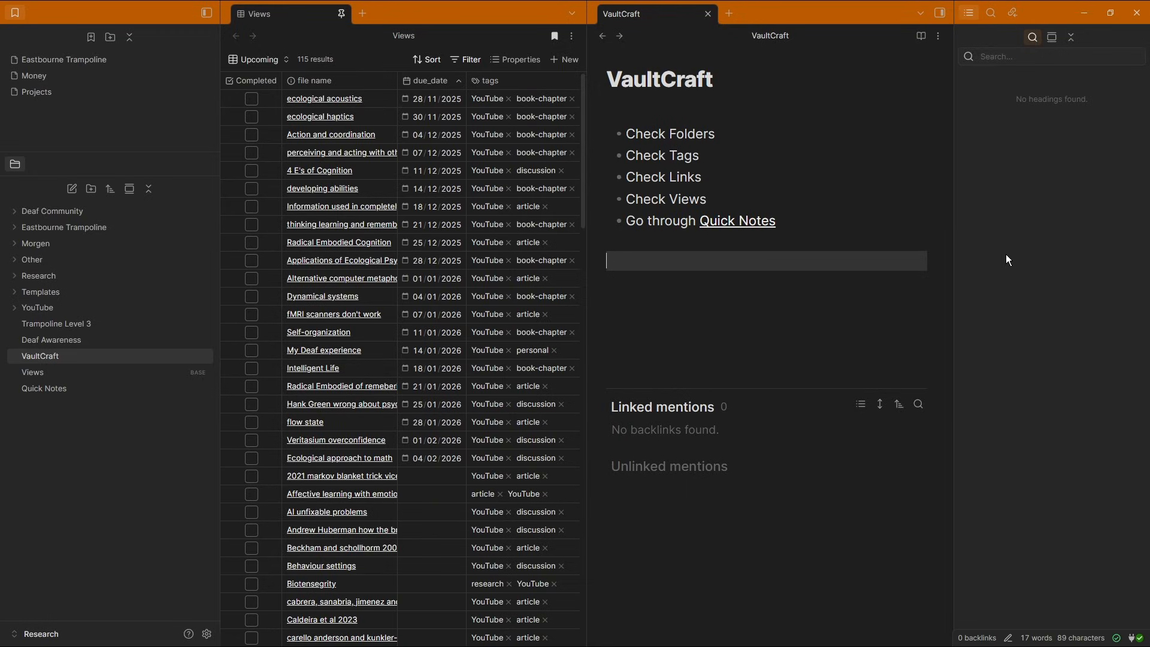
Switch the sidebar to the search panel and then to the backlinks view
left_click(991, 14)
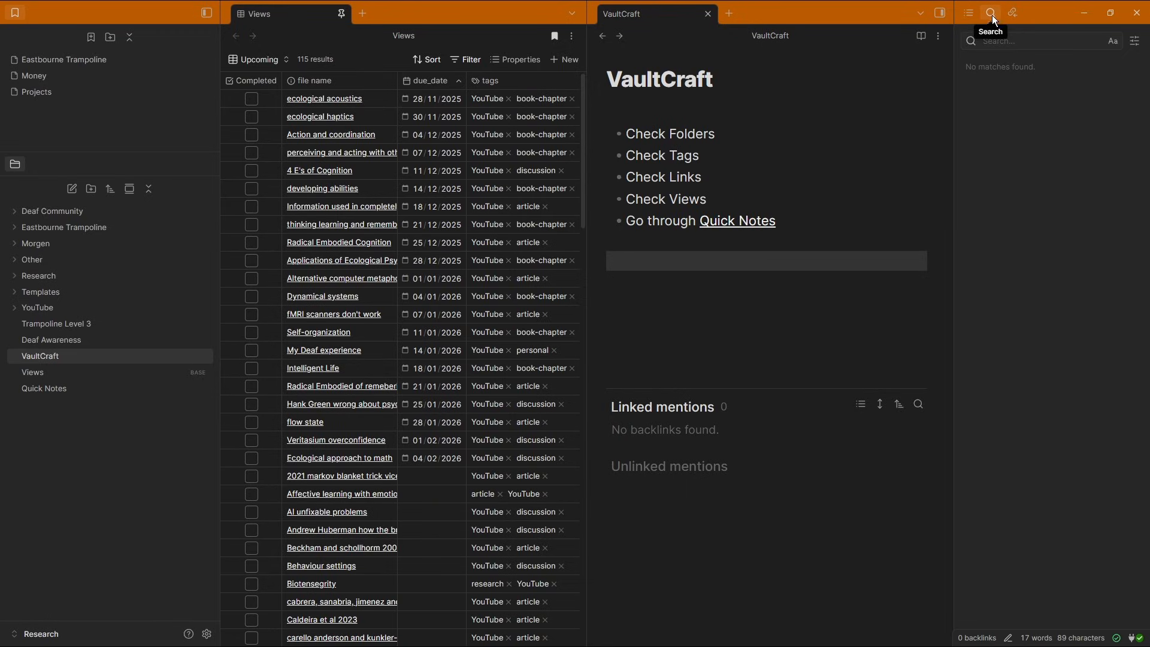
left_click(1012, 14)
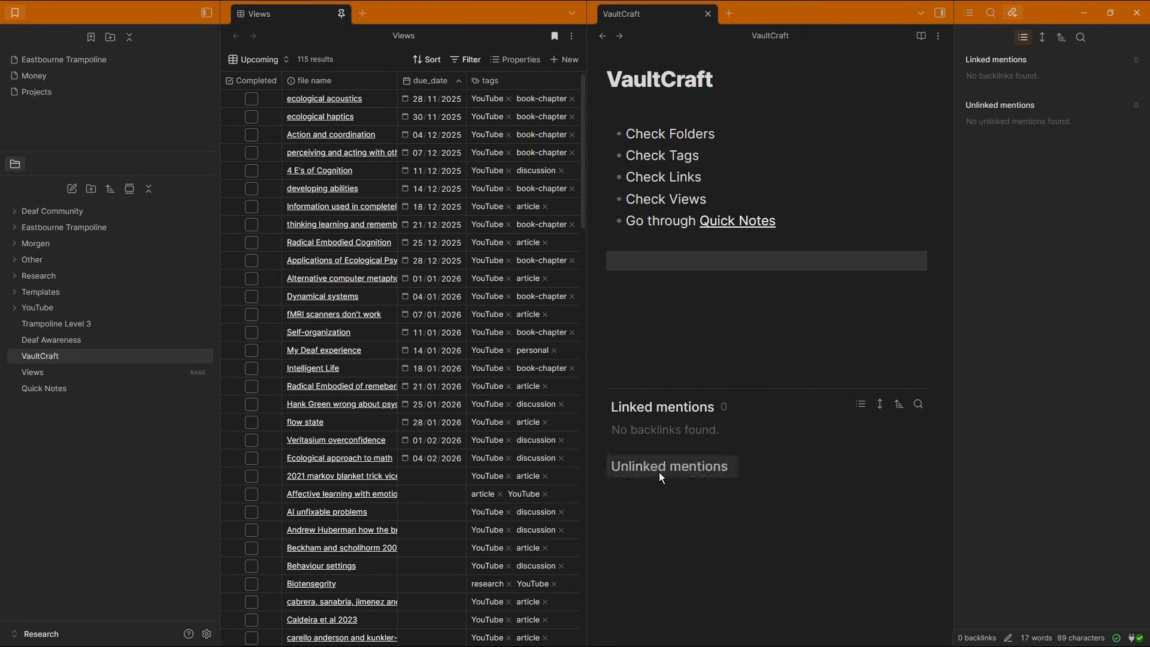
left_click(688, 278)
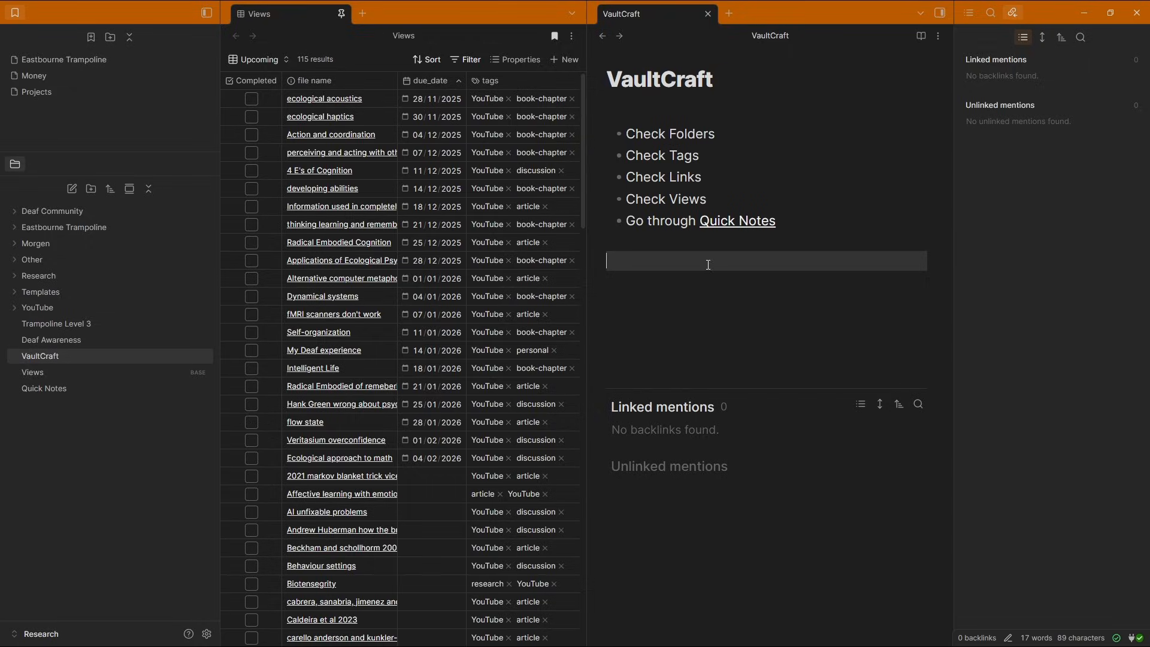
Browse the ecological acoustics note through its outline headings and linked mentions
left_click(337, 99)
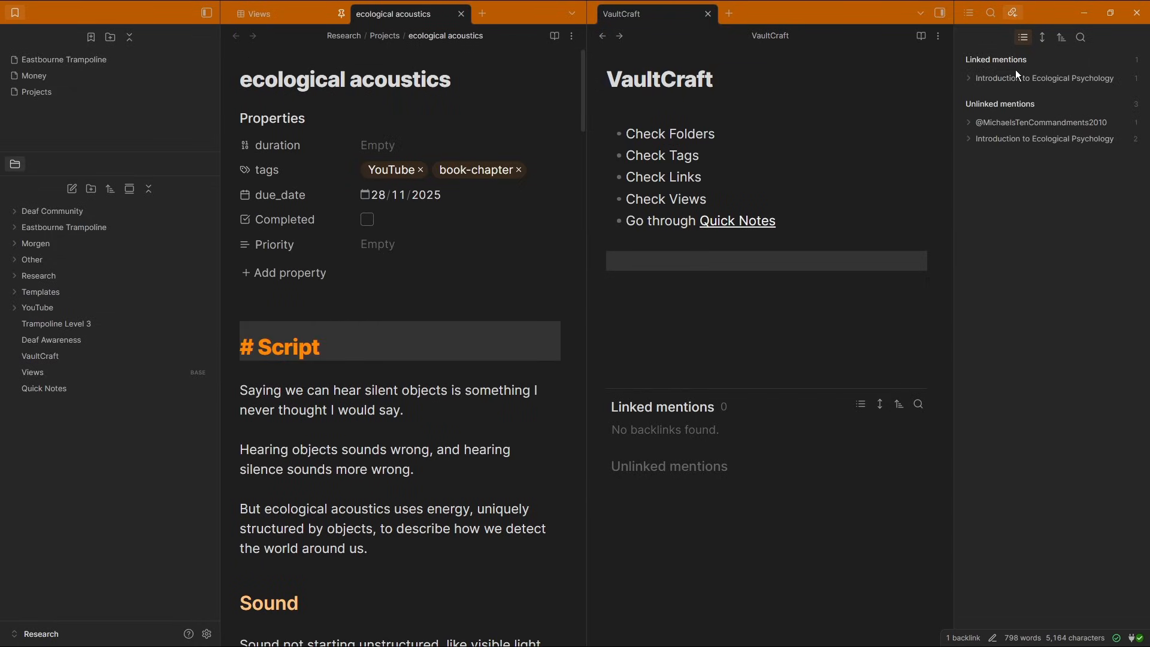
key("Down")
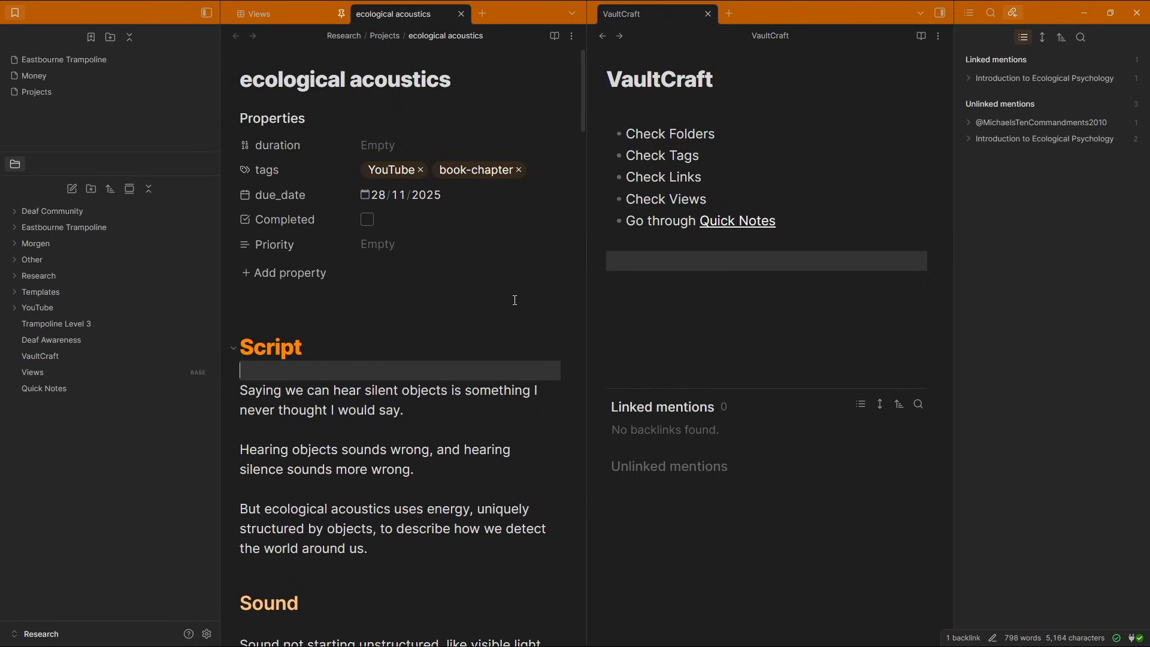
left_click(973, 15)
left_click(1028, 184)
left_click(1032, 196)
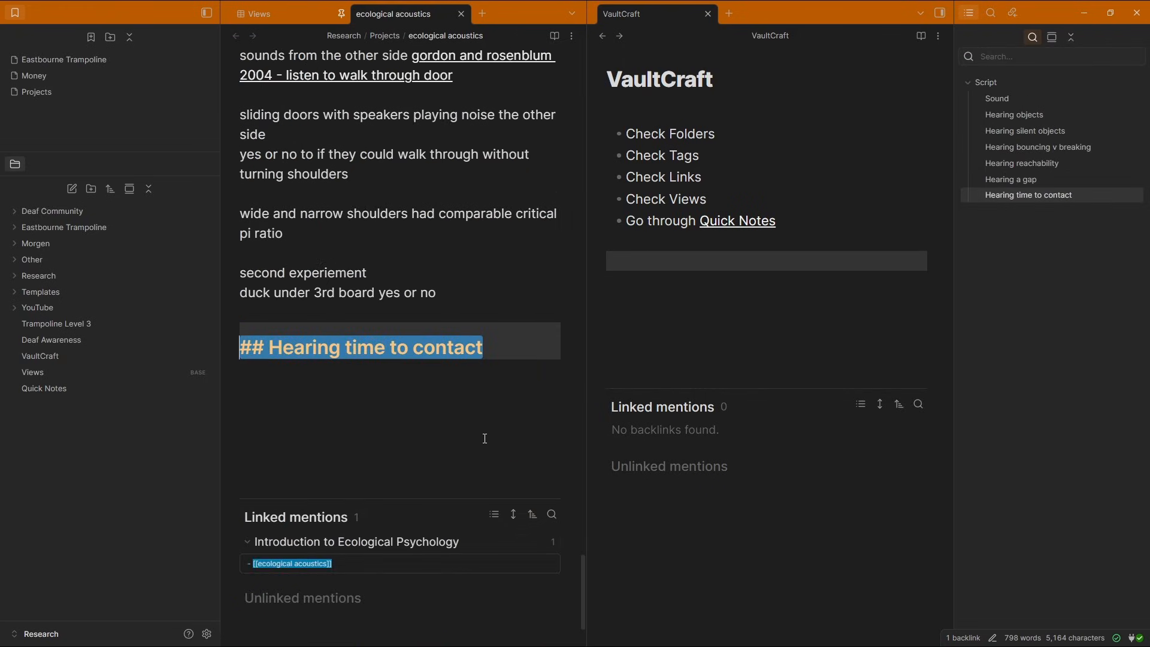
scroll(484, 439, "down", 1)
left_click(430, 566)
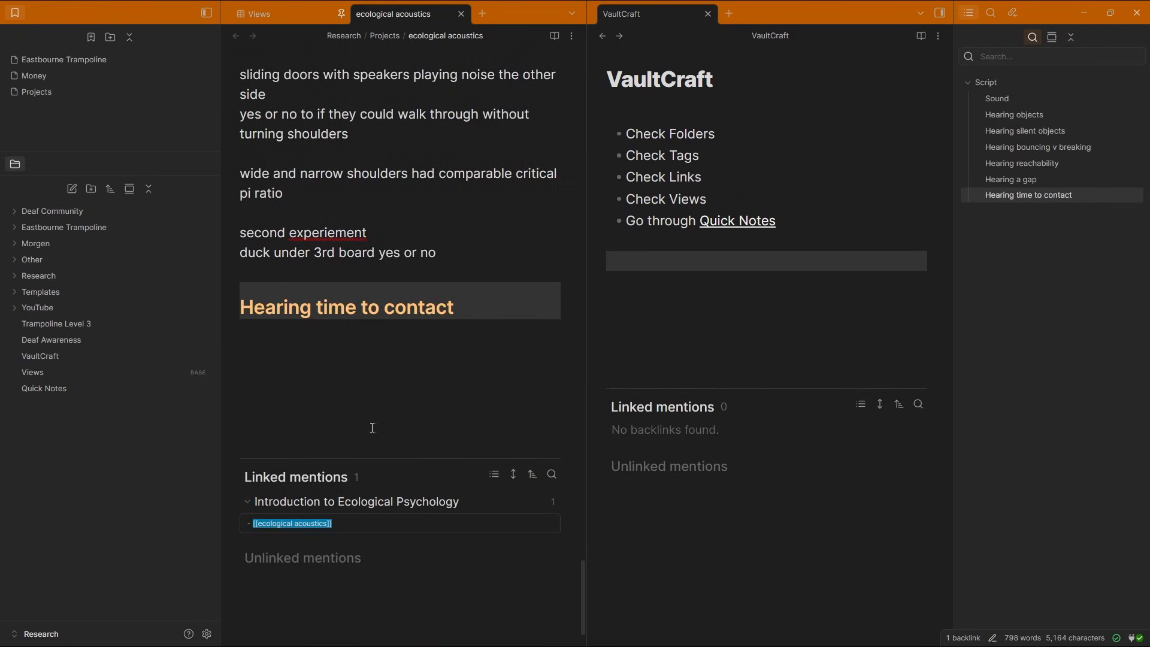
left_click(381, 342)
scroll(380, 342, "down", 2)
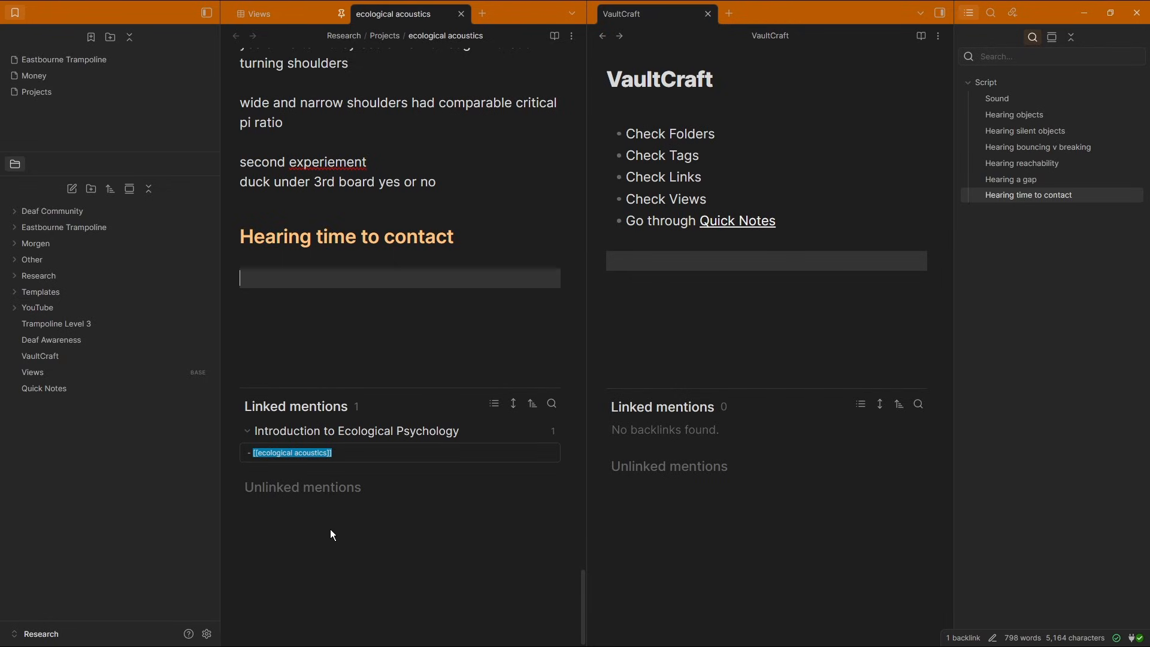
left_click(1001, 84)
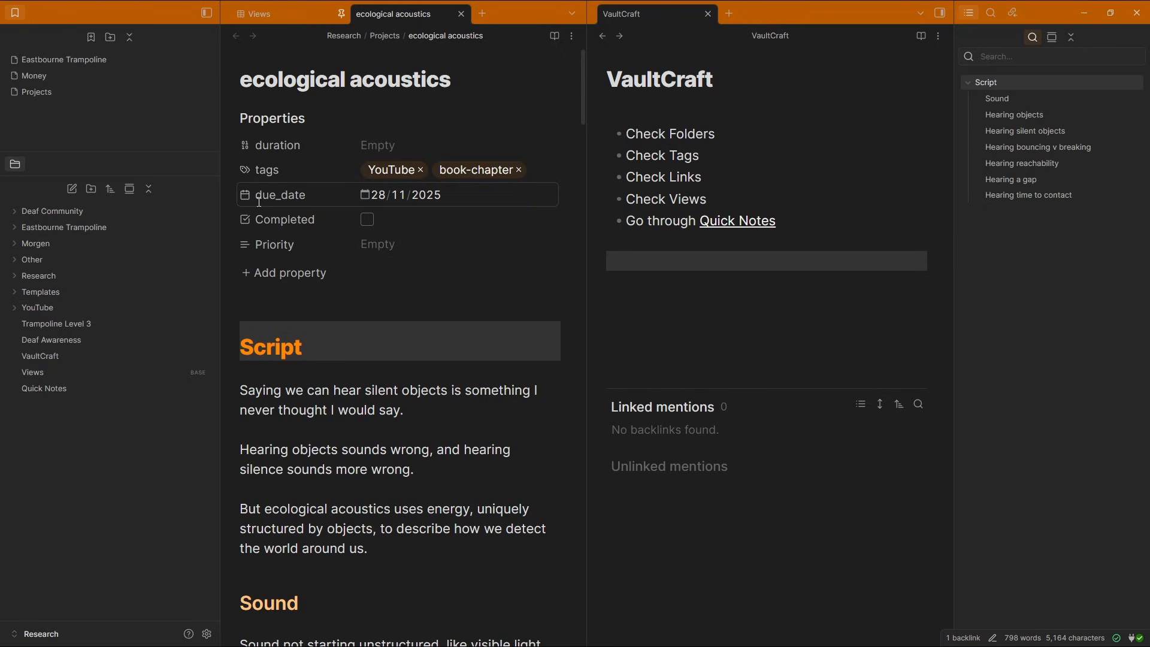
left_click(304, 327)
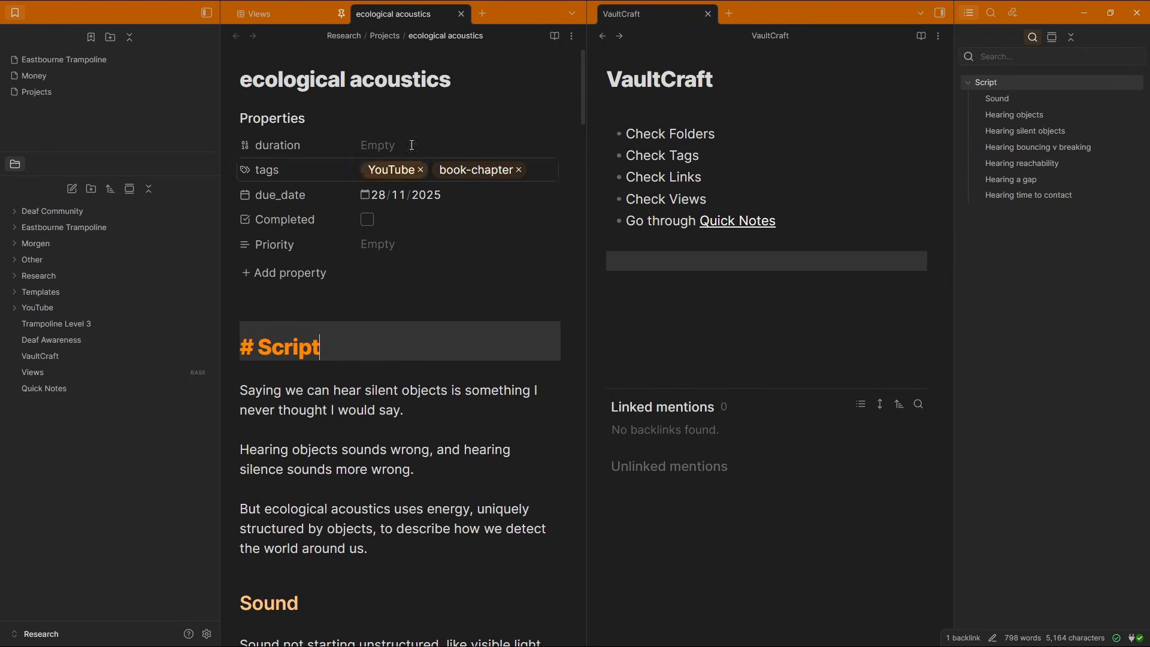
left_click(316, 308)
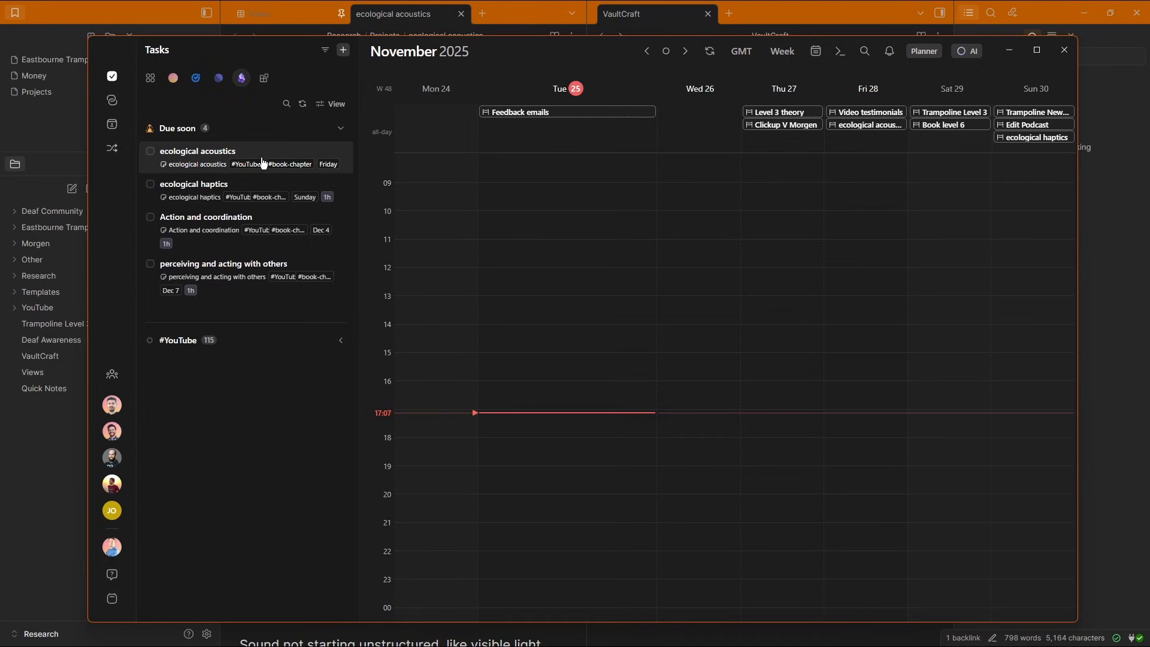
Switch the task calendar to month view and back to week view, then close it
left_click(452, 57)
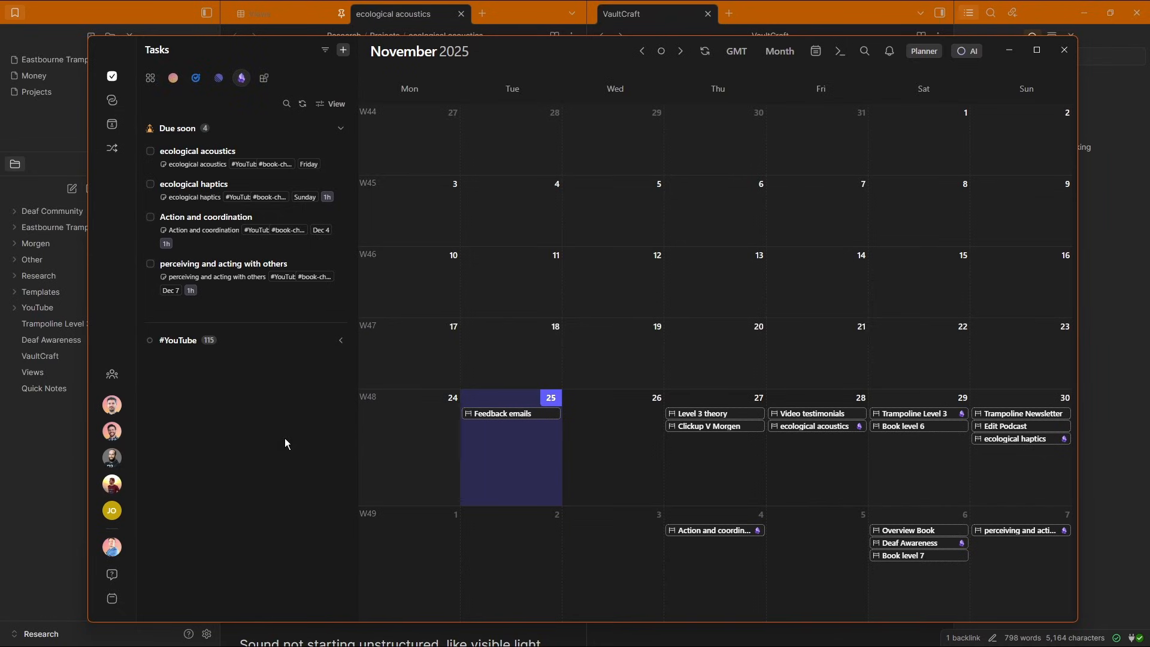
left_click(368, 397)
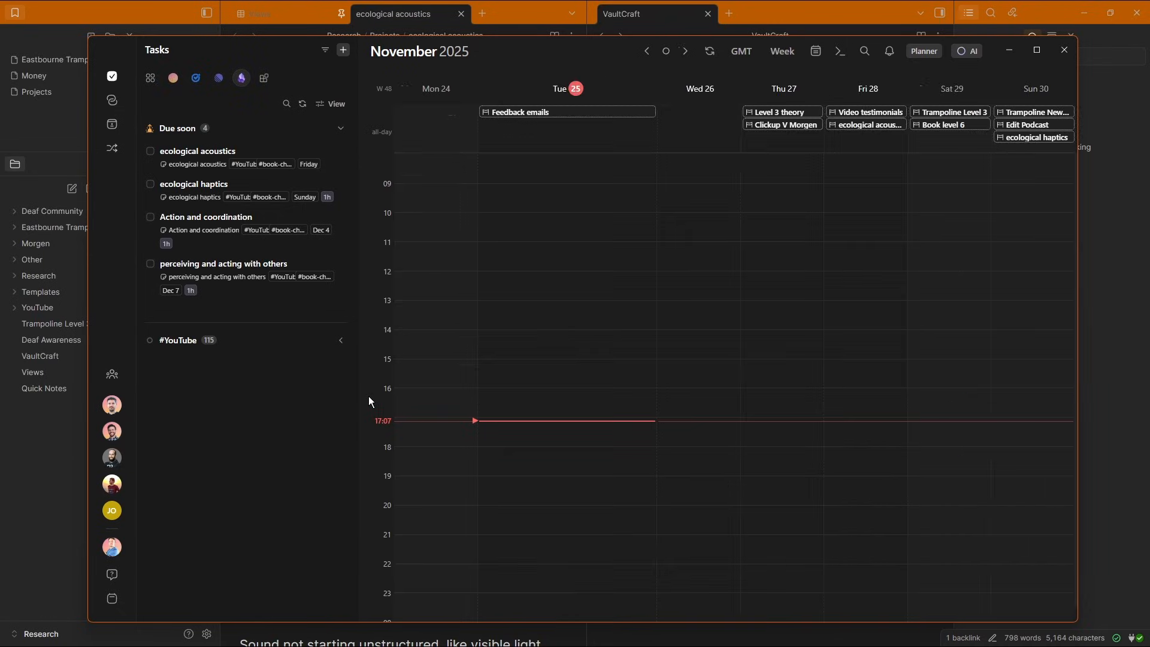
key("Escape")
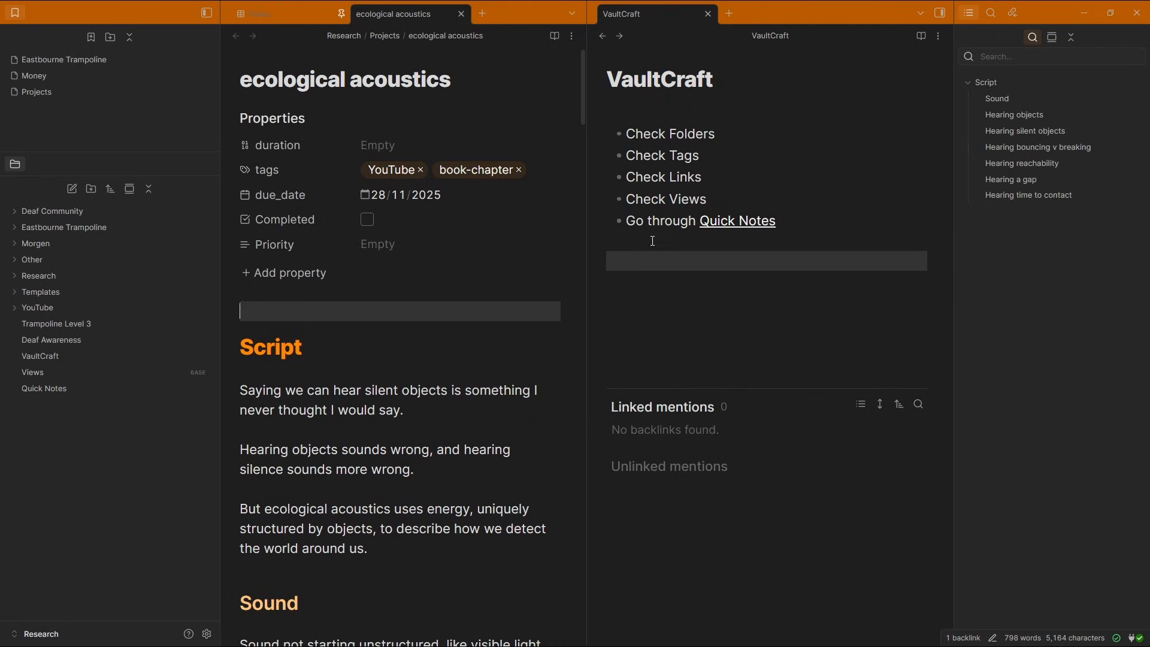
Add a checklist item "Remove unused properties" after "Check Views" in the VaultCraft note
left_click(653, 242)
left_click(731, 198)
key("Return")
type("Remove unused properties")
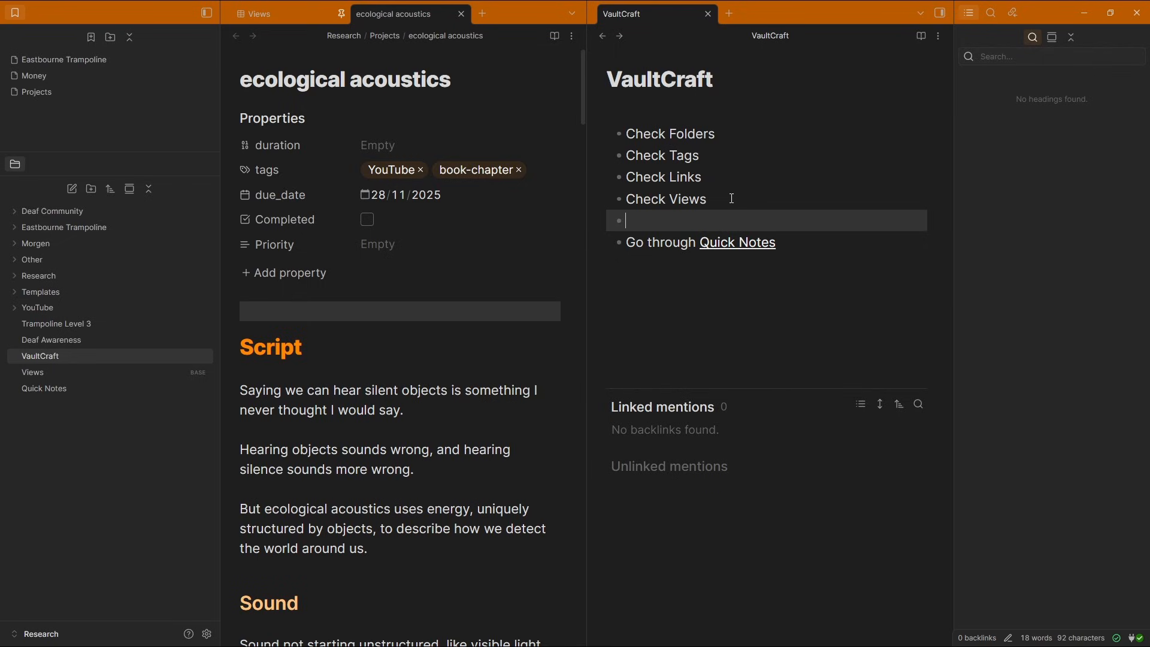
left_click(722, 194)
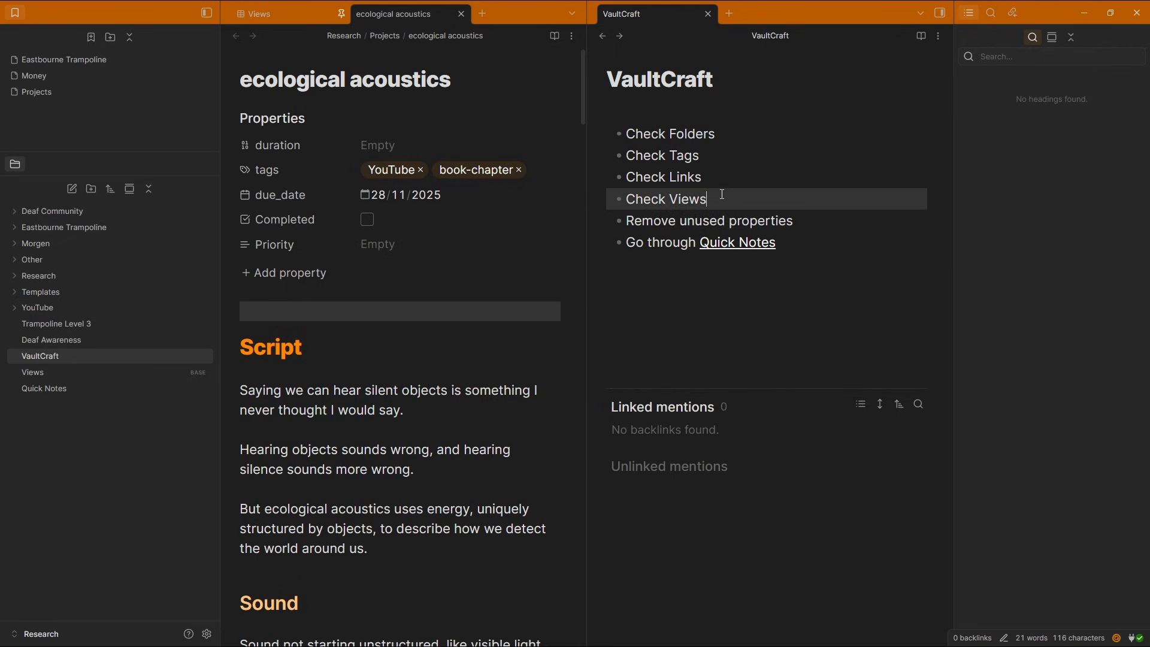
left_click(799, 219)
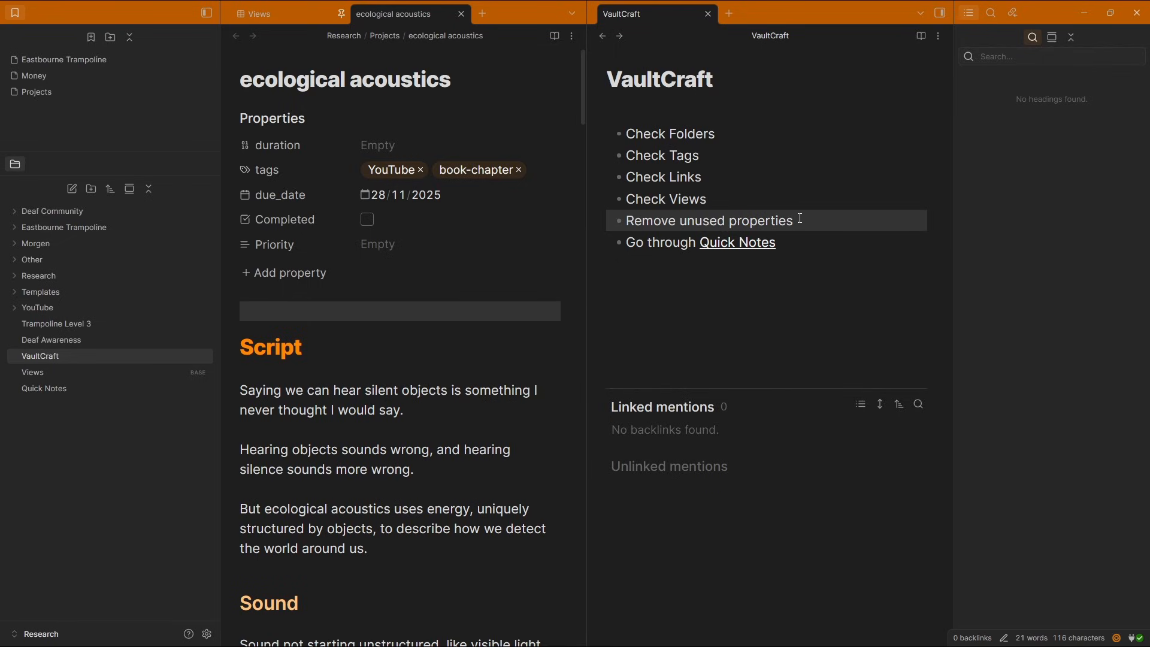
Move the ecological acoustics tab into the pane beside the VaultCraft note
left_click(293, 271)
scroll(312, 330, "down", 5)
scroll(315, 330, "down", 10)
scroll(313, 324, "up", 3)
left_click(428, 320)
left_click_drag(393, 14, 742, 20)
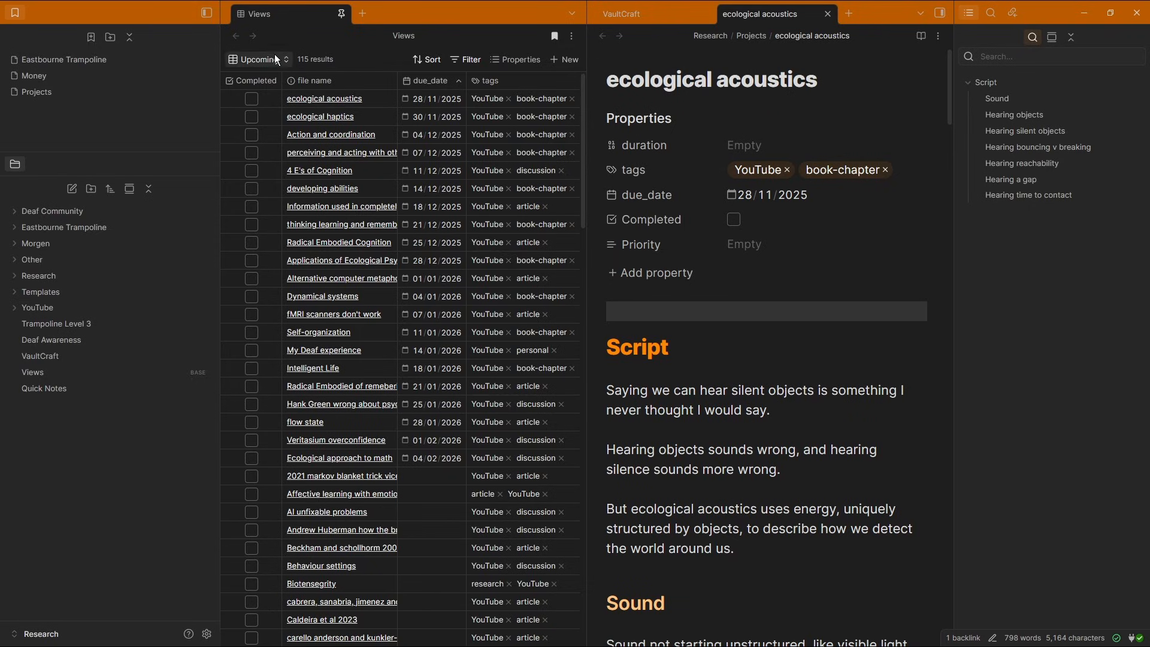
Collapse the file sidebar and split the VaultCraft note into its own third pane
left_click(208, 13)
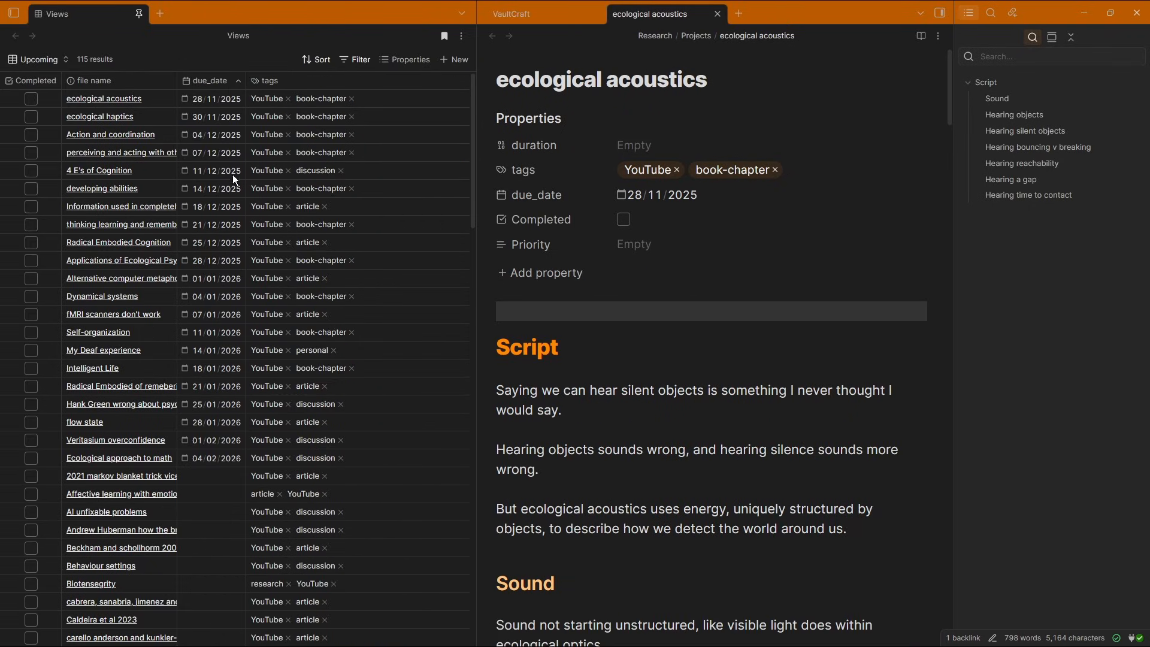
left_click(14, 13)
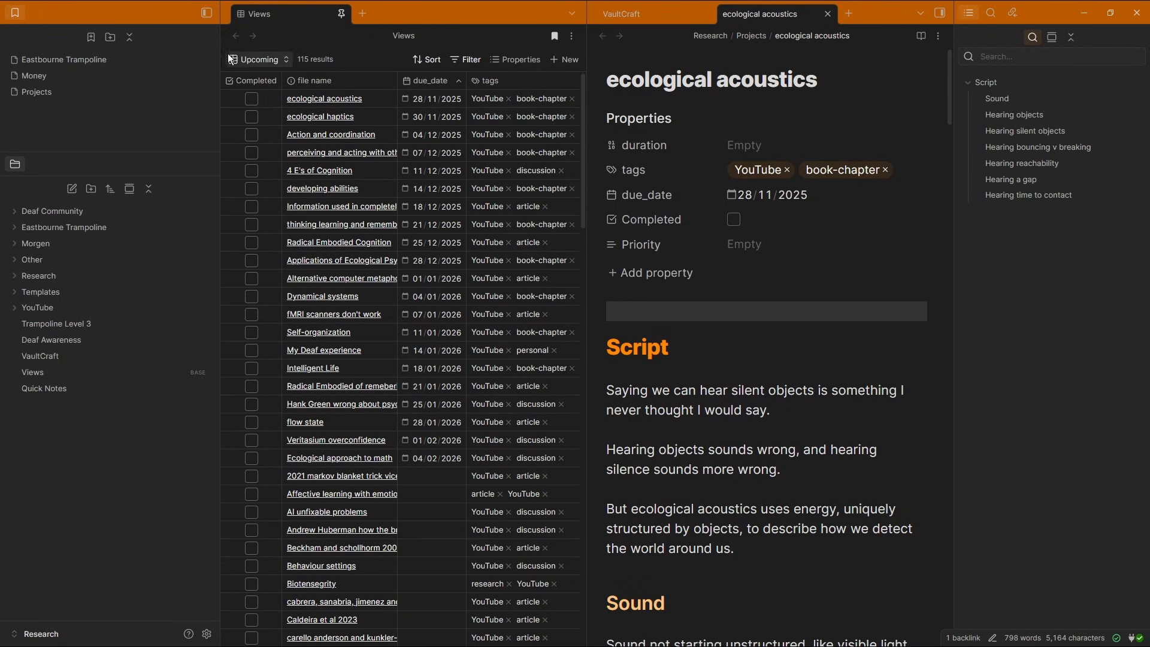
left_click(206, 12)
left_click_drag(542, 12, 821, 218)
Move the "Check Views" item to the top of the VaultCraft list
left_click(766, 134)
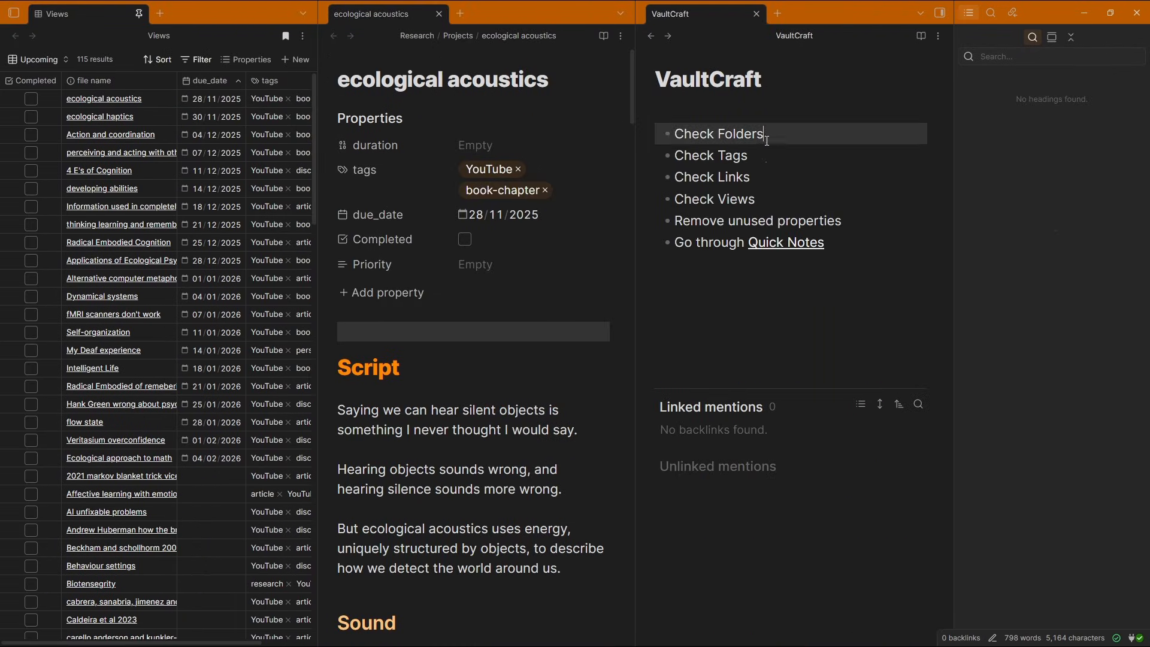
left_click(763, 197)
key("alt+Up")
key("alt+Up")
key("alt+Up")
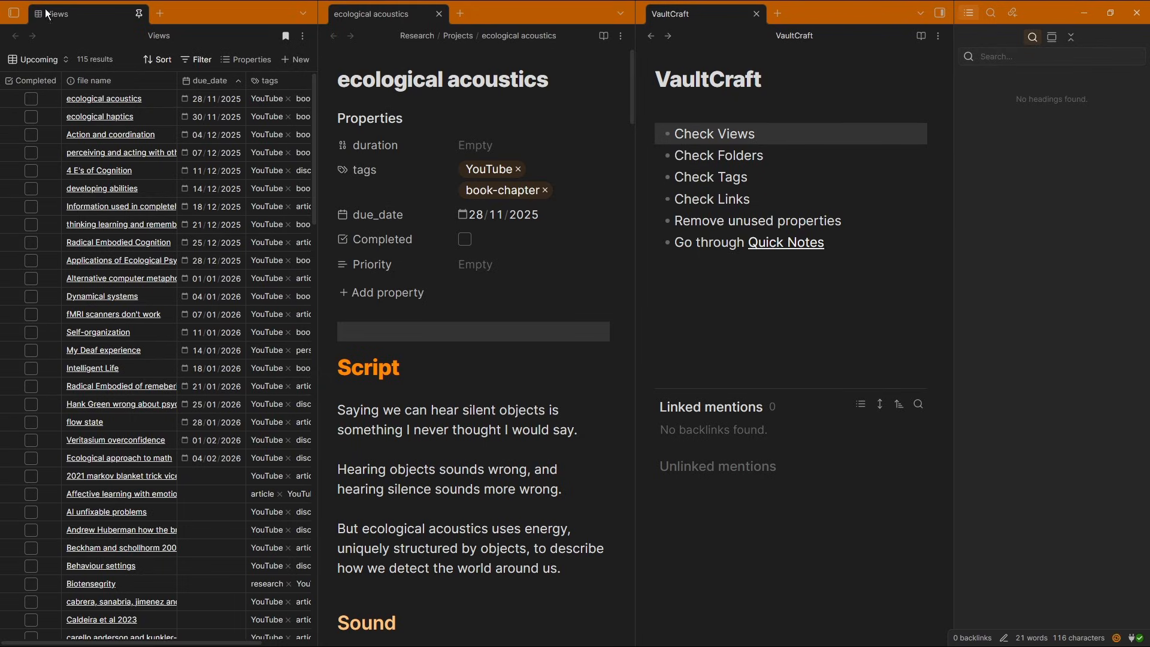
Reopen the file sidebar and search the hotkey settings for move commands
left_click(14, 13)
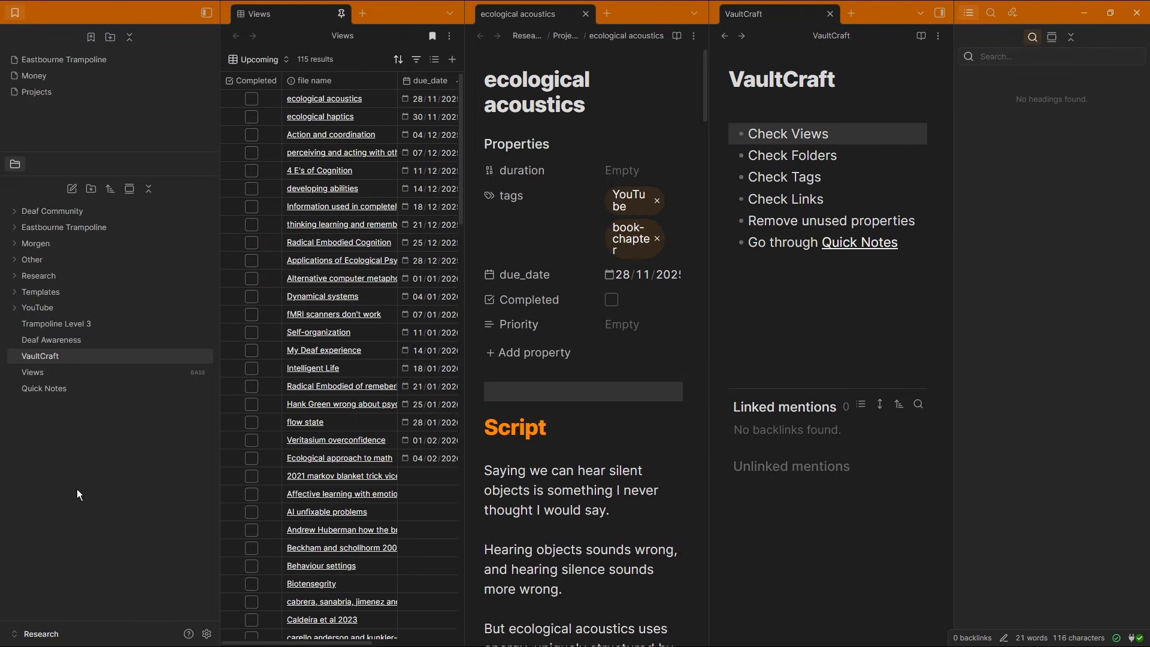
key("ctrl+comma")
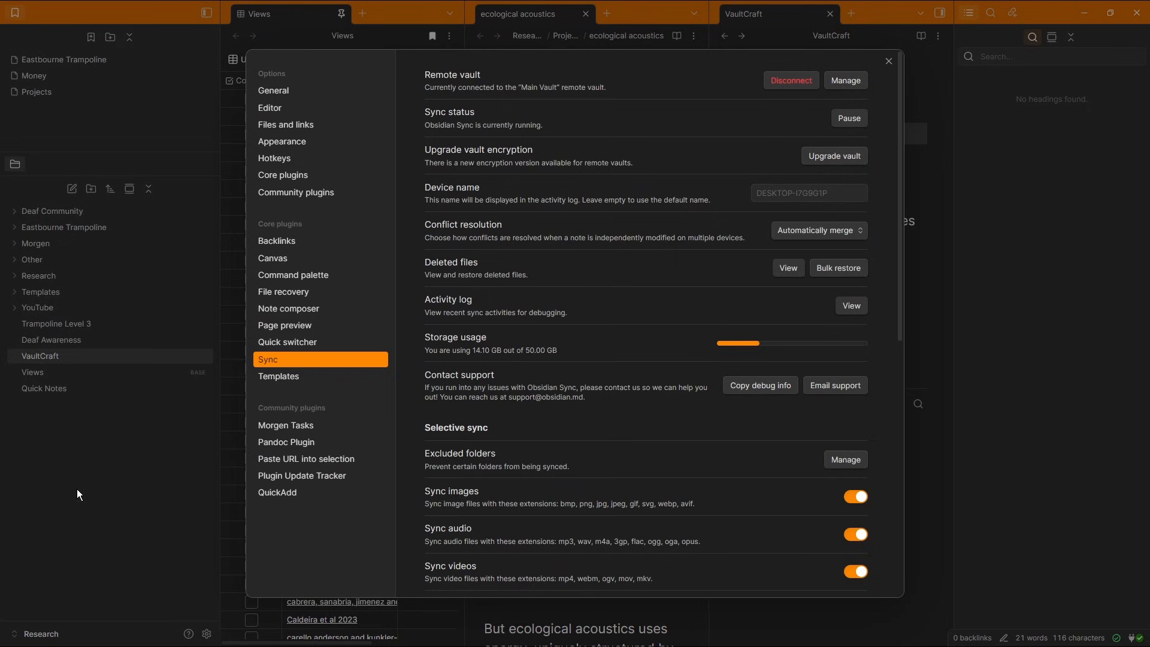
left_click(304, 158)
type("move")
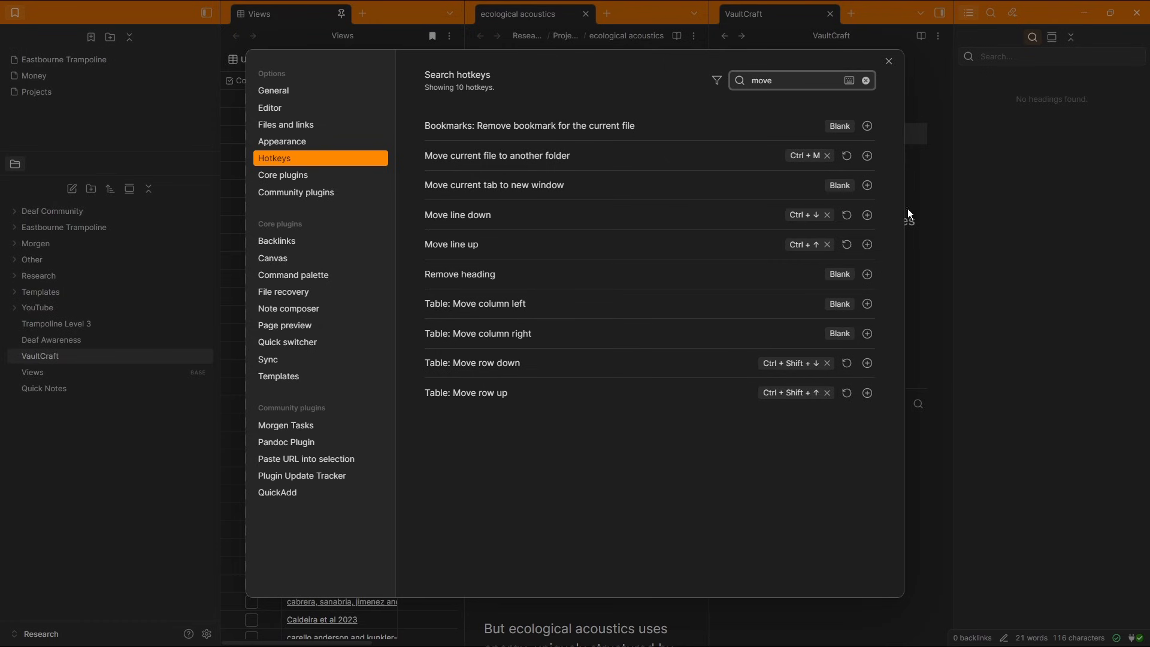
left_click(889, 61)
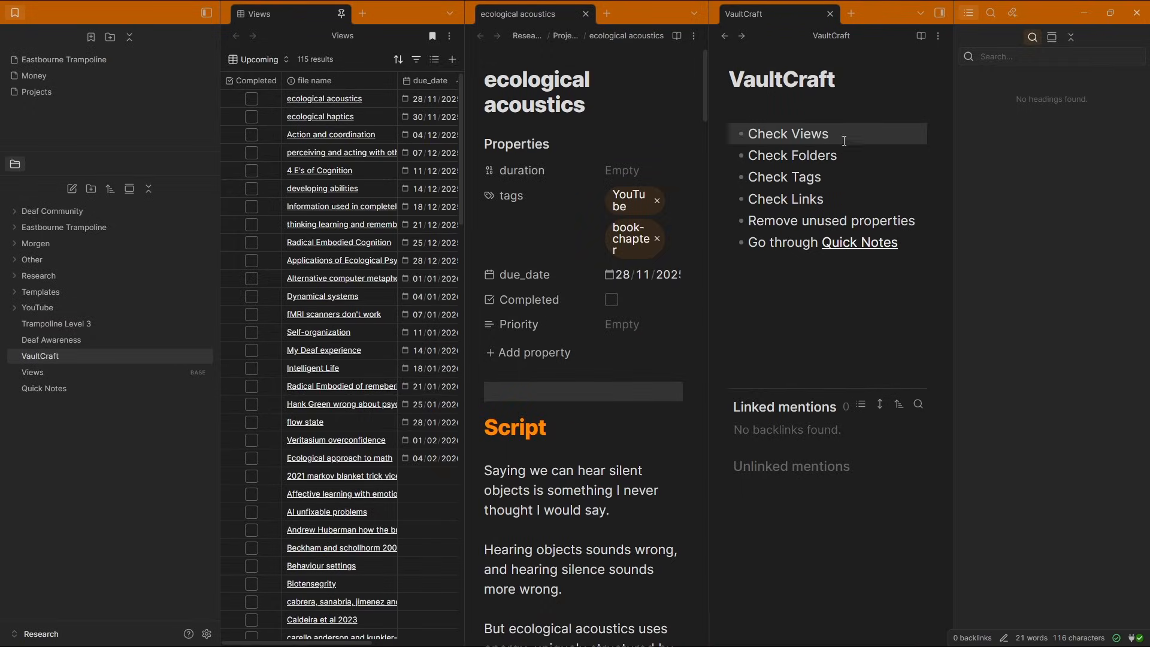
Switch the Views base to the Research view and inspect its filter
left_click(270, 59)
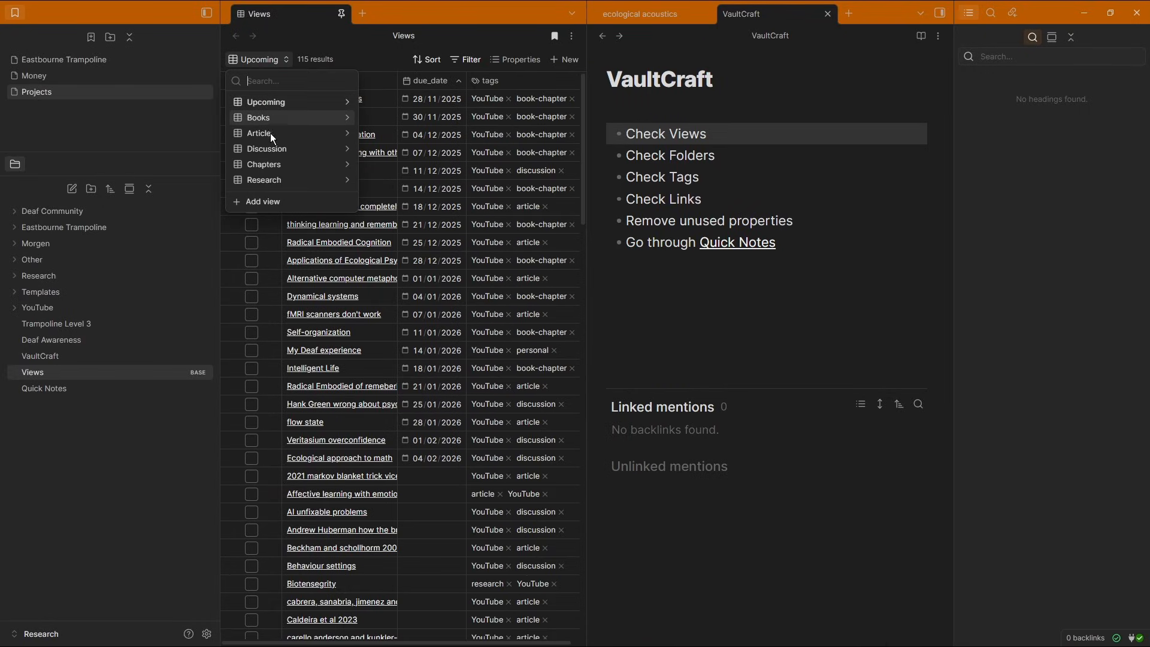
left_click(271, 181)
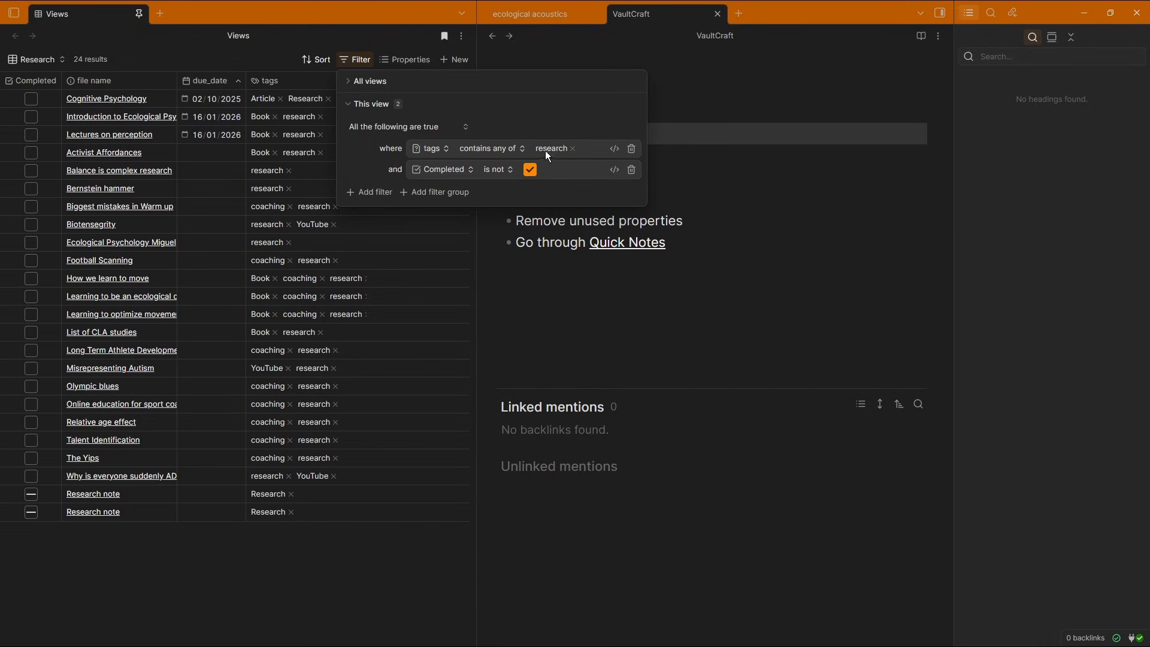
left_click(238, 59)
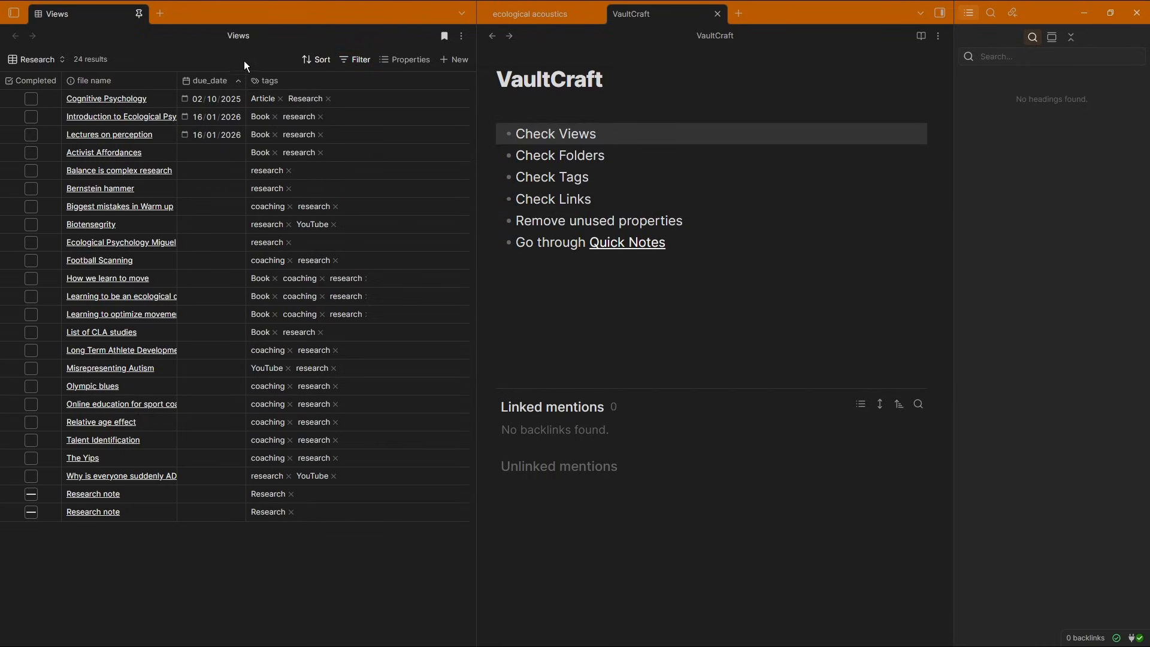
Delete the Research view from the Views base
left_click(28, 60)
left_click(130, 179)
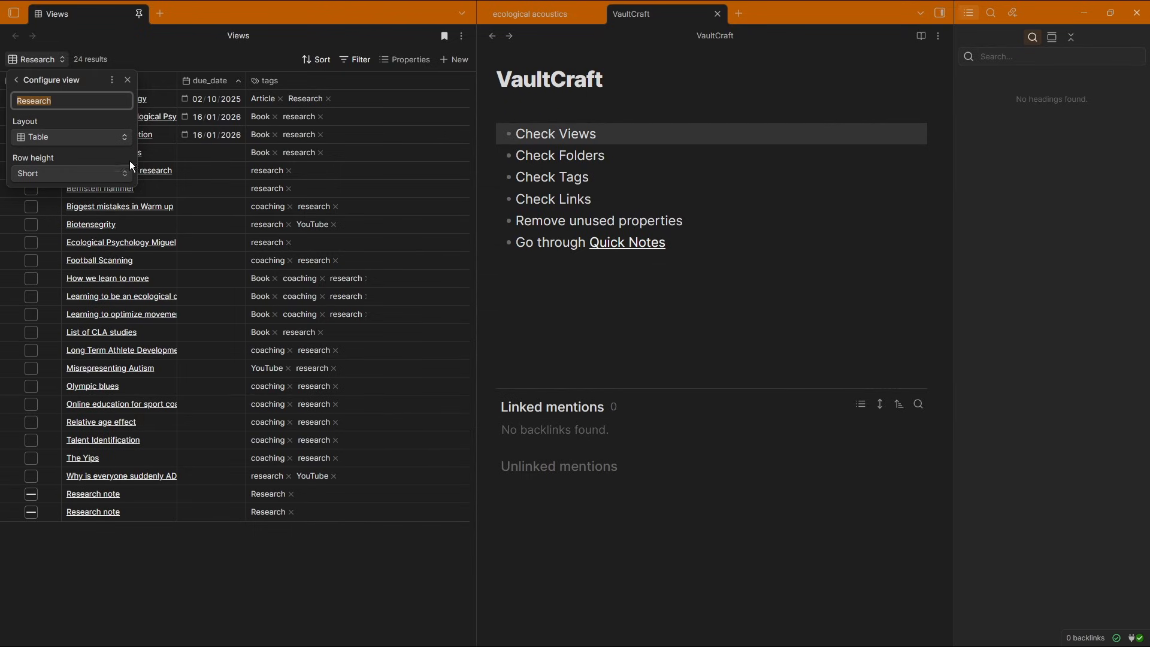
left_click(111, 80)
left_click(153, 141)
Inspect the Chapters view's filter, its rank sorting and its visible properties
left_click(355, 60)
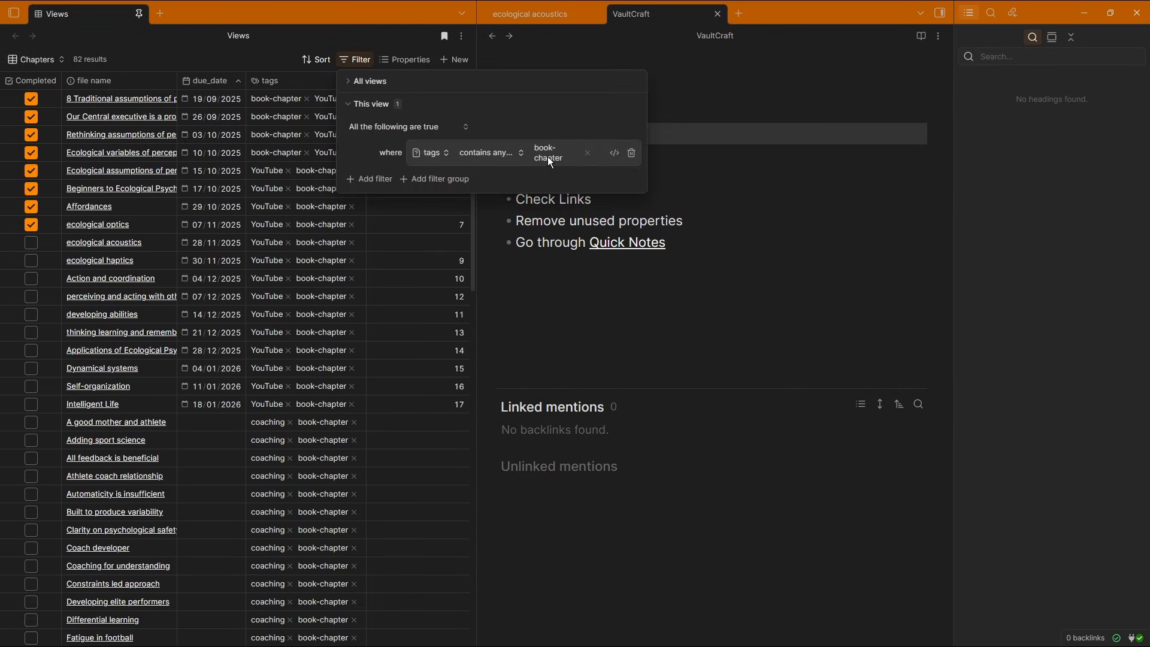
left_click(561, 199)
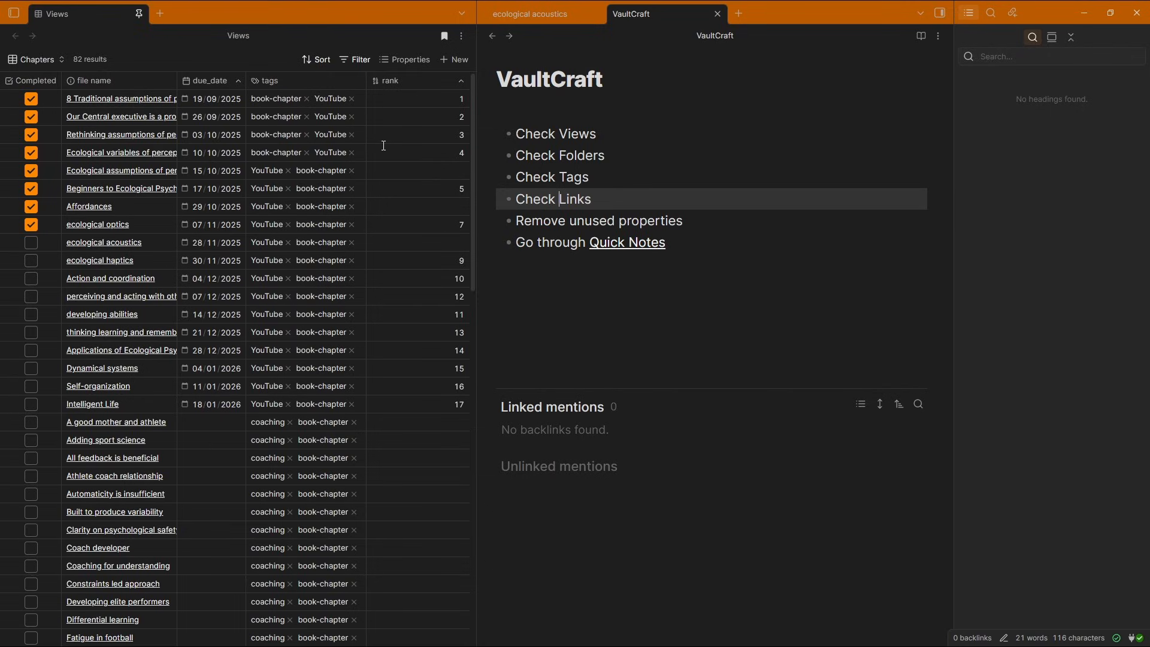
left_click(421, 86)
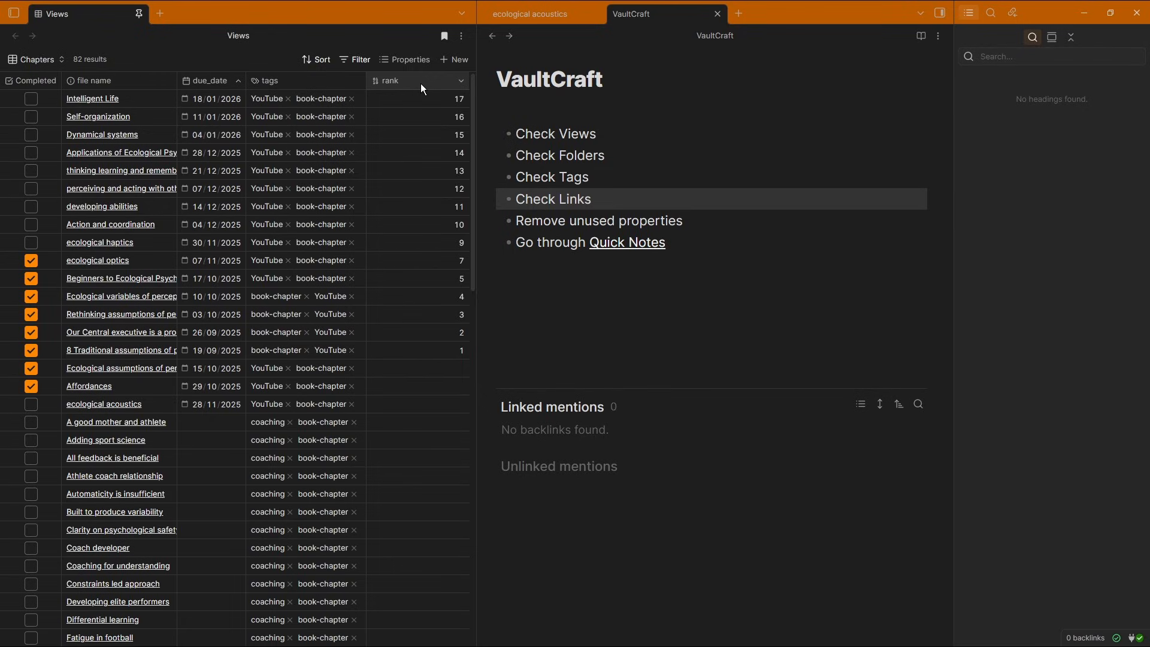
left_click(421, 86)
left_click(409, 58)
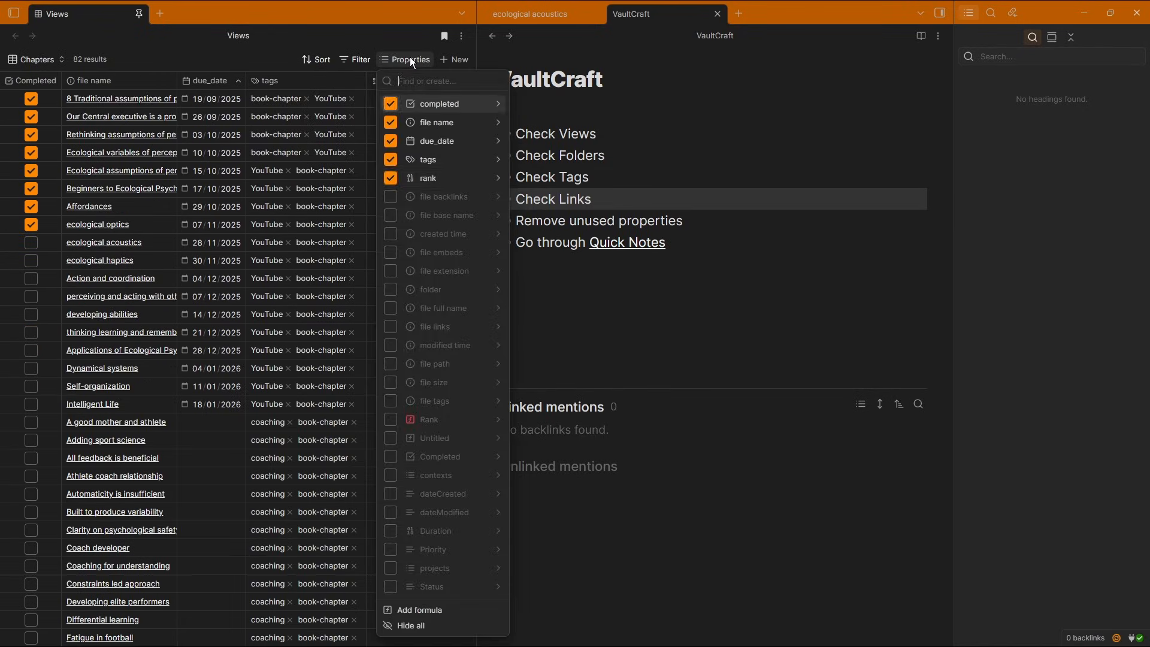
left_click(561, 177)
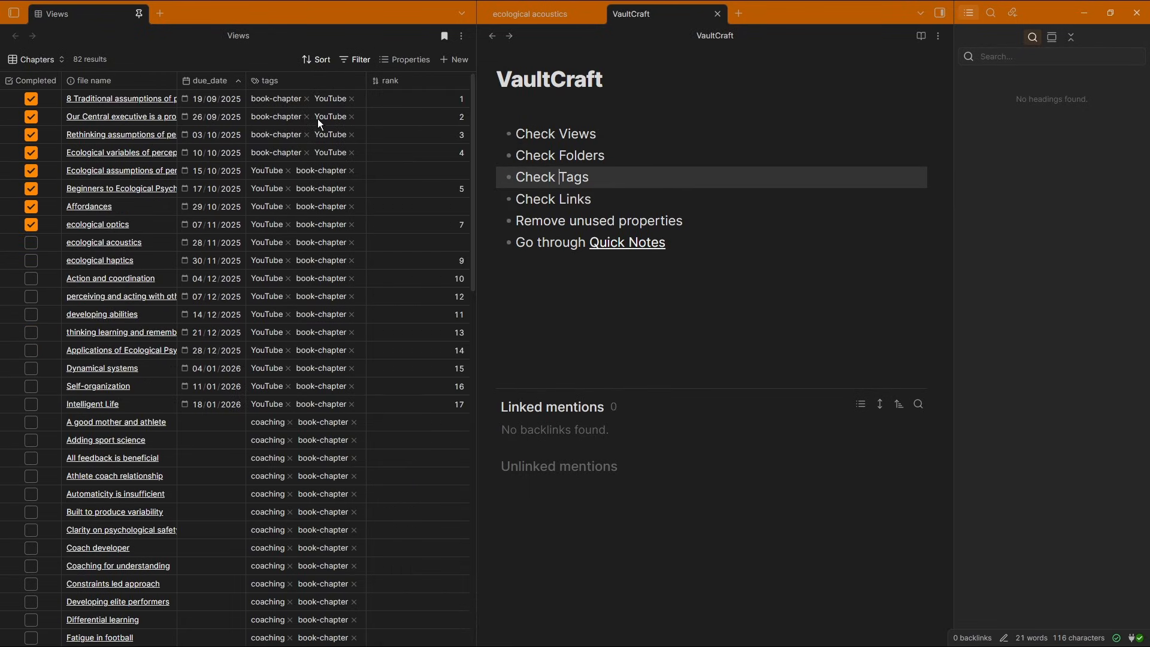
Clear the rank values of the ranked chapters in the Chapters view
left_click(120, 99)
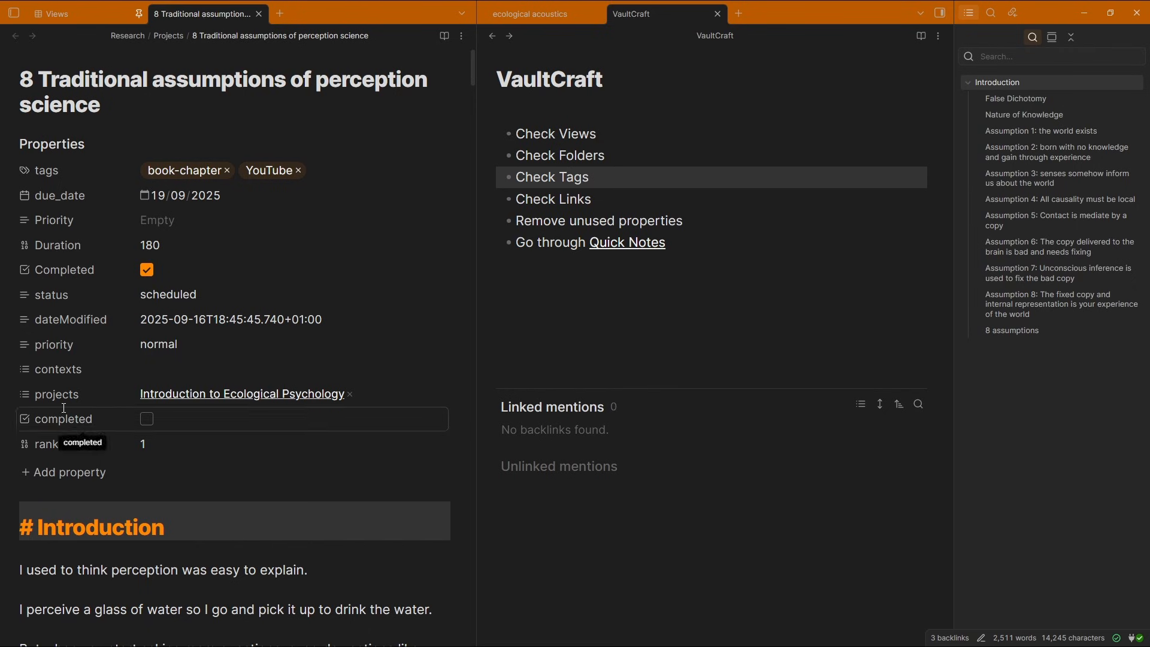
left_click_drag(417, 99, 438, 379)
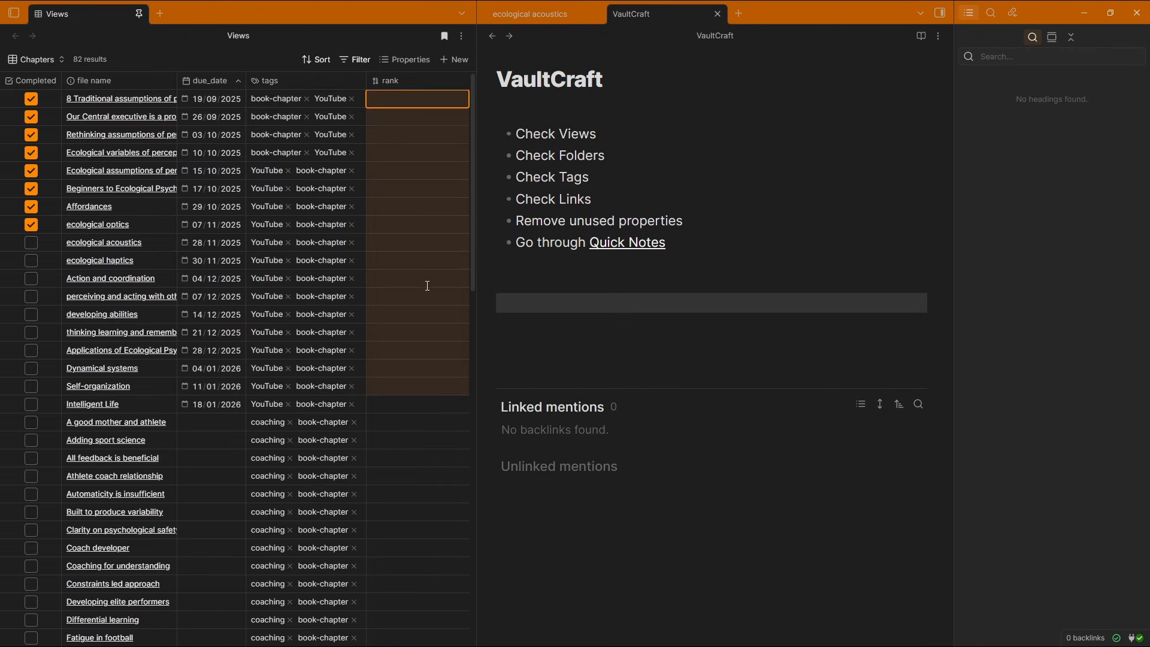
Add a nested "Rank" item under "Remove unused properties" in the VaultCraft note
left_click(553, 307)
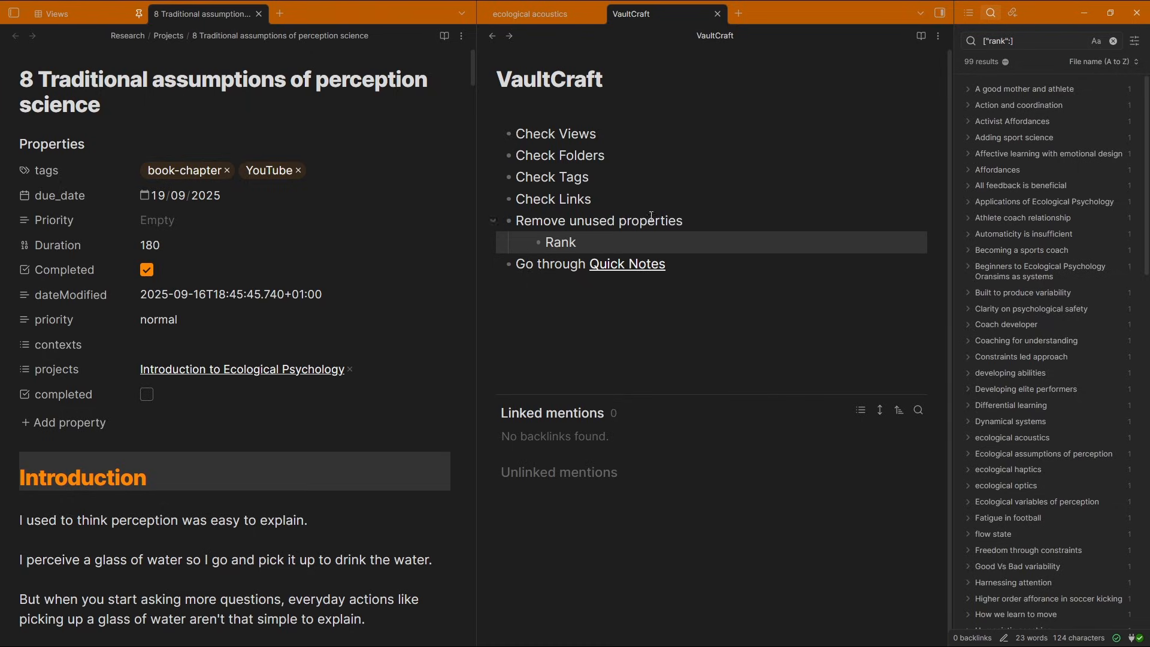
left_click(1112, 40)
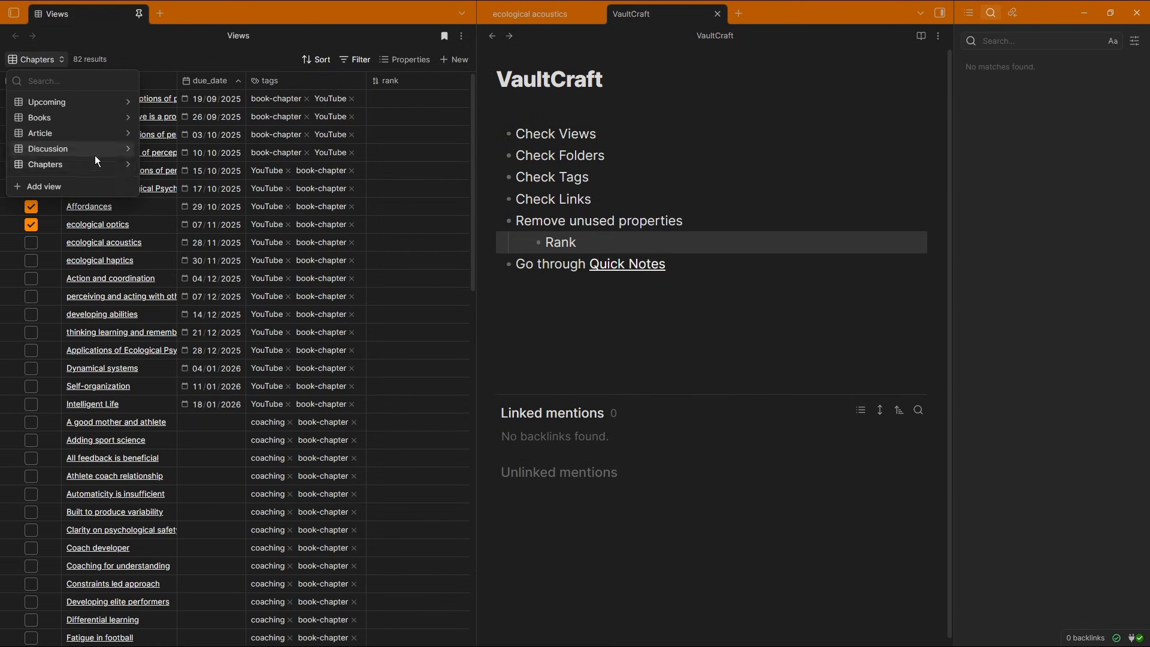
Switch through the Article, Books and Upcoming views and open the Upcoming view's filter
left_click(132, 165)
left_click(112, 79)
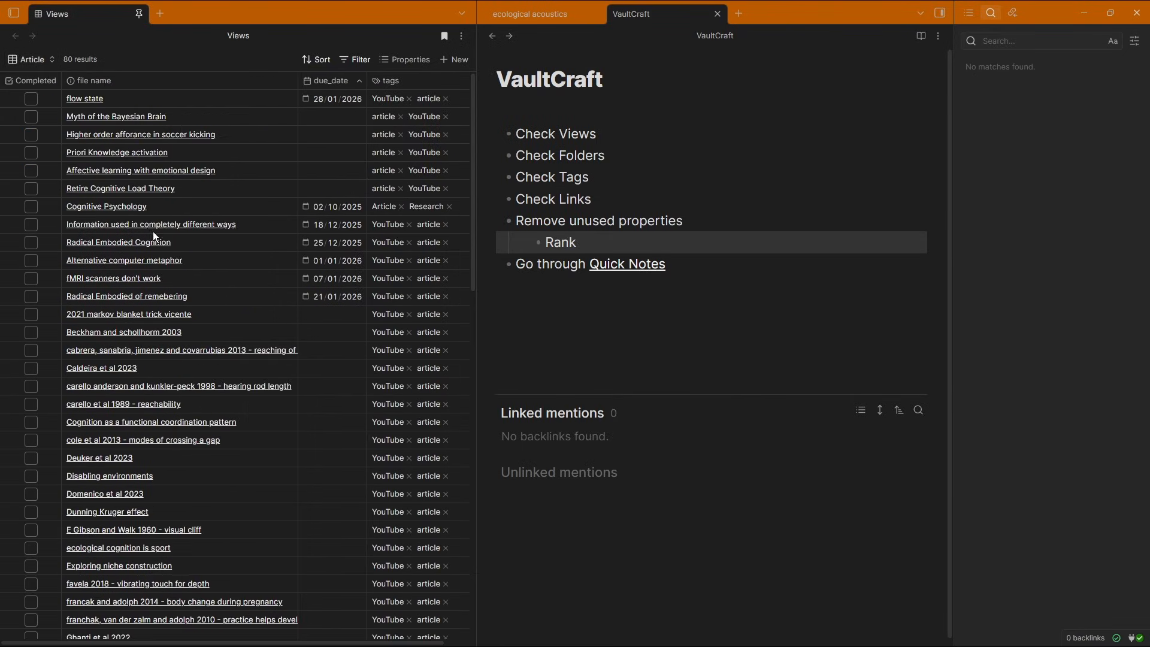
left_click(44, 58)
left_click(55, 115)
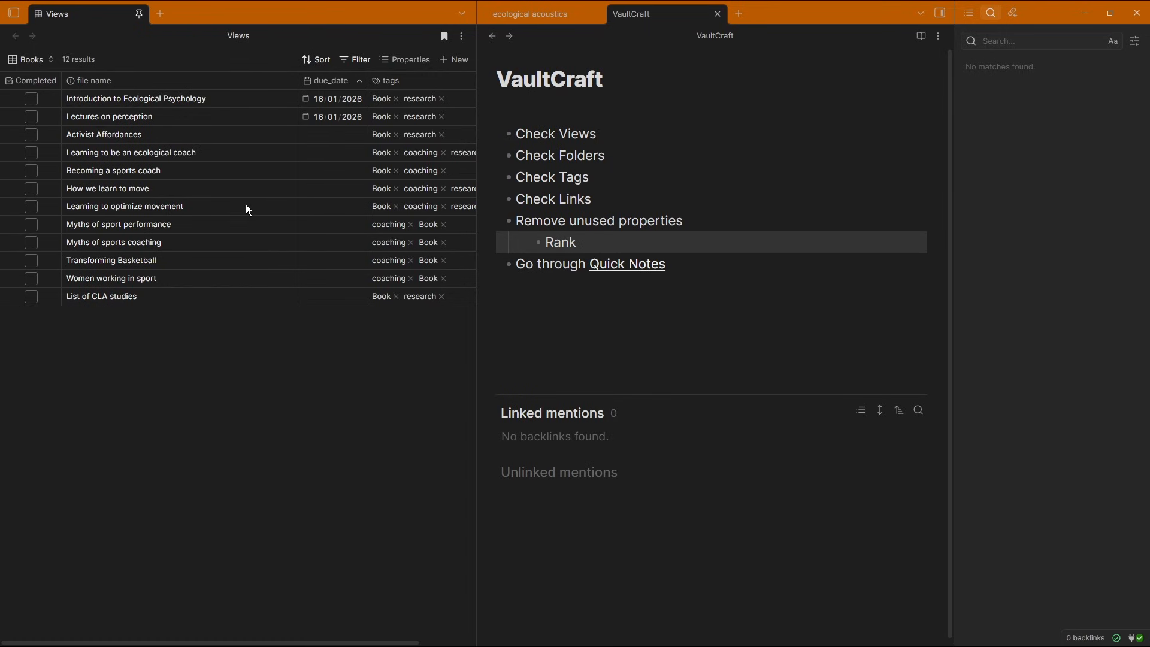
left_click(41, 64)
left_click(54, 98)
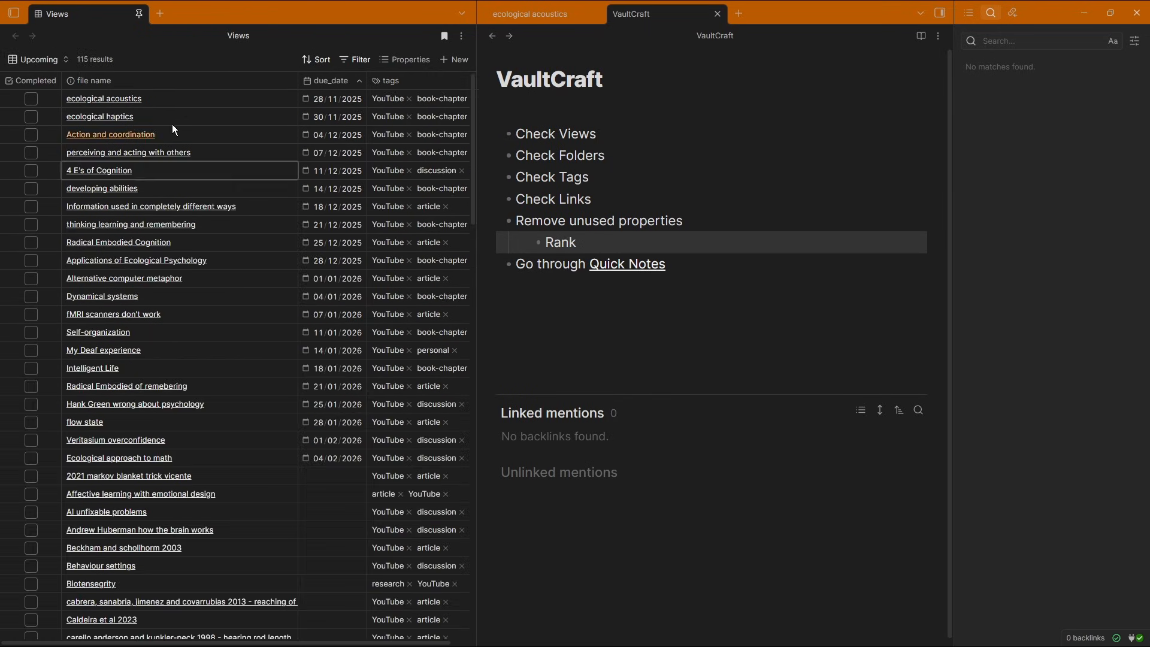
left_click(351, 60)
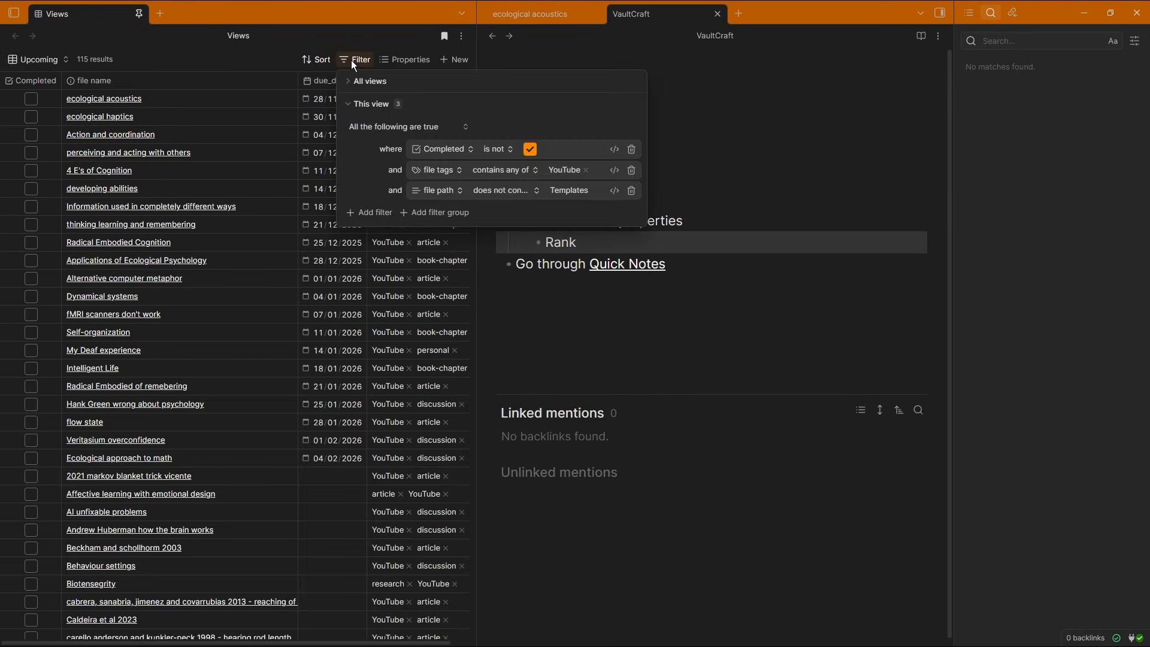
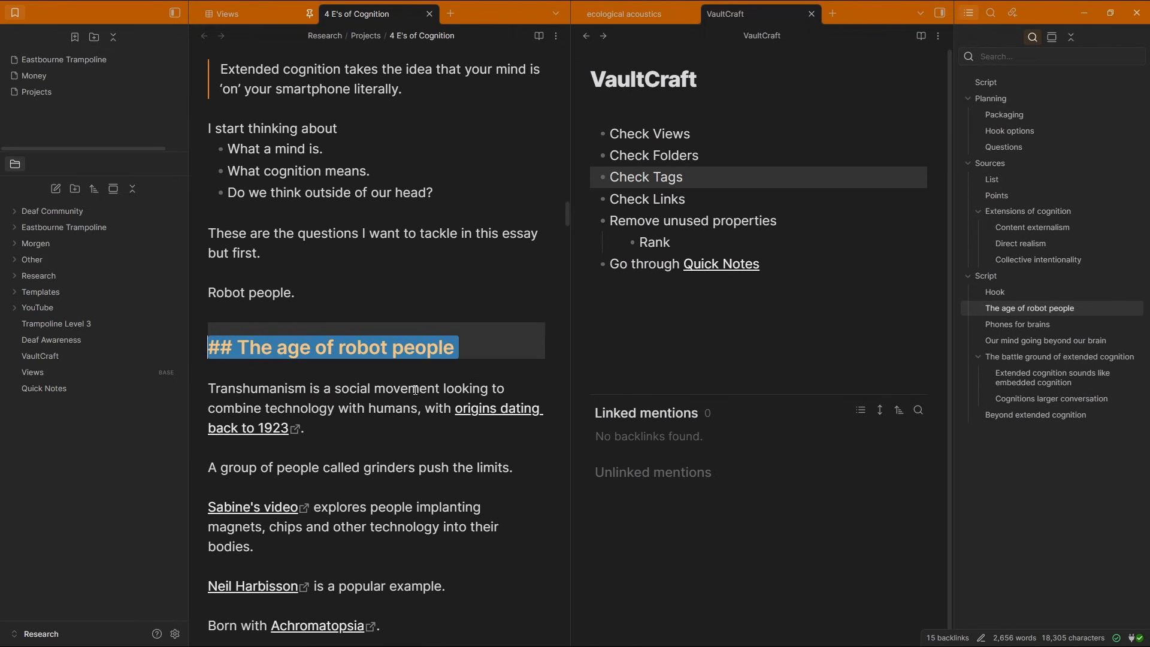
Scroll through the 4 E's of Cognition note around its robot people and Script sections
scroll(383, 341, "down", 6)
left_click(321, 231)
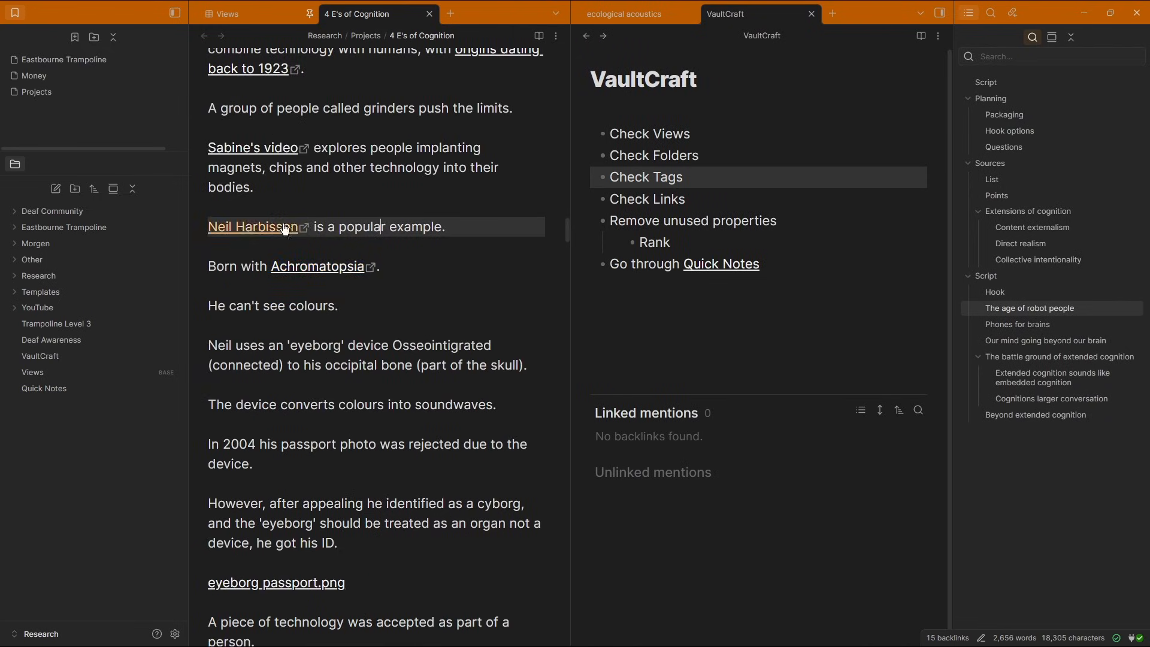
left_click(261, 206)
scroll(295, 199, "up", 3)
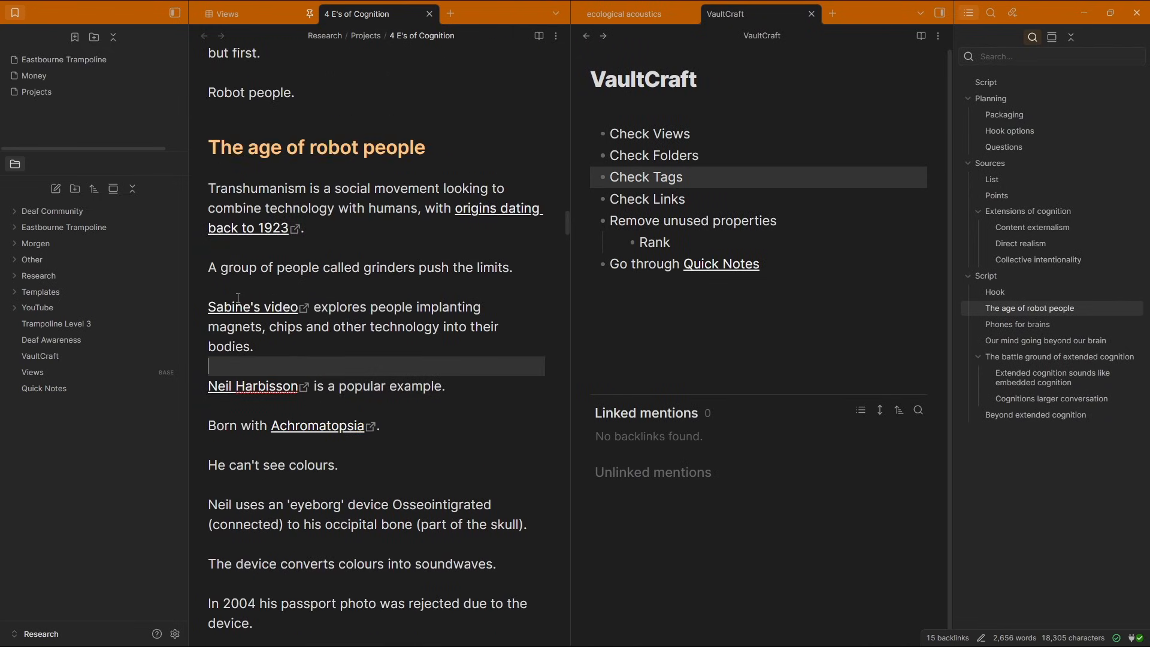
scroll(388, 265, "down", 5)
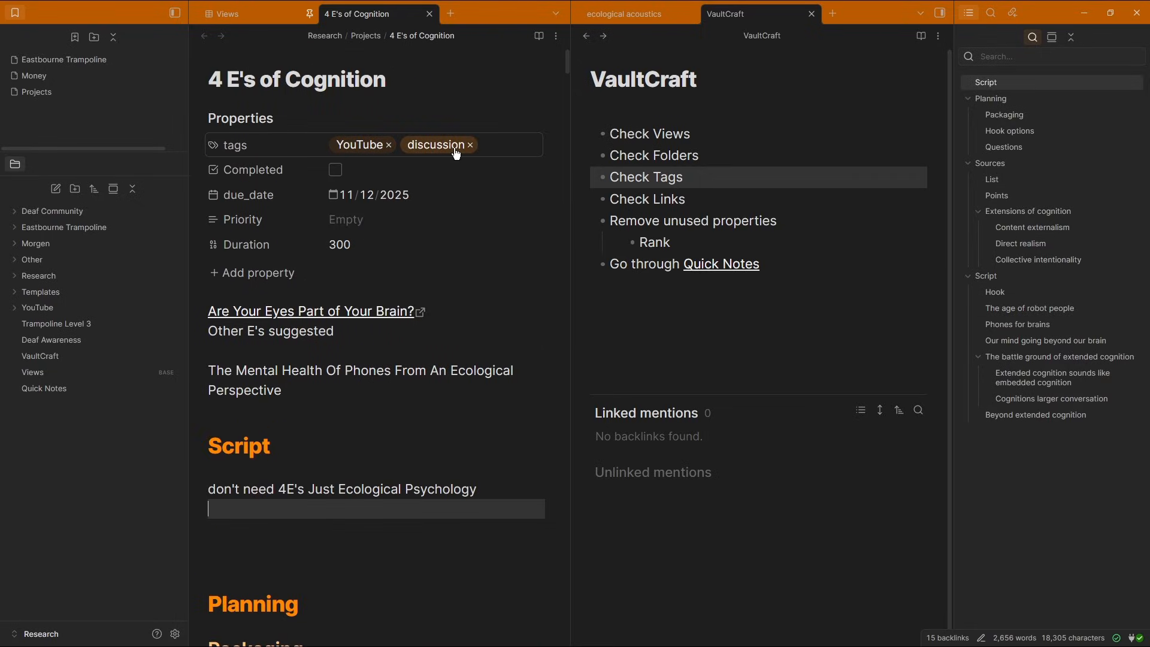
left_click(243, 16)
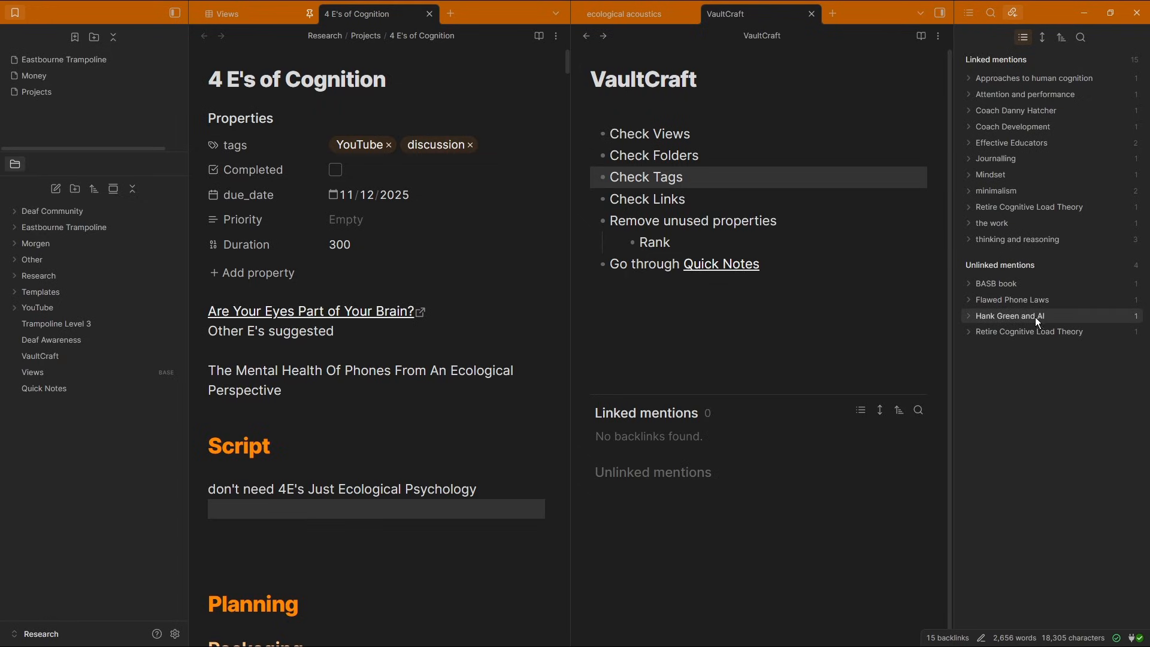
Examine the 4 E's of Cognition note's backlinks and open the Hank Green and AI unlinked mention
left_click(709, 310)
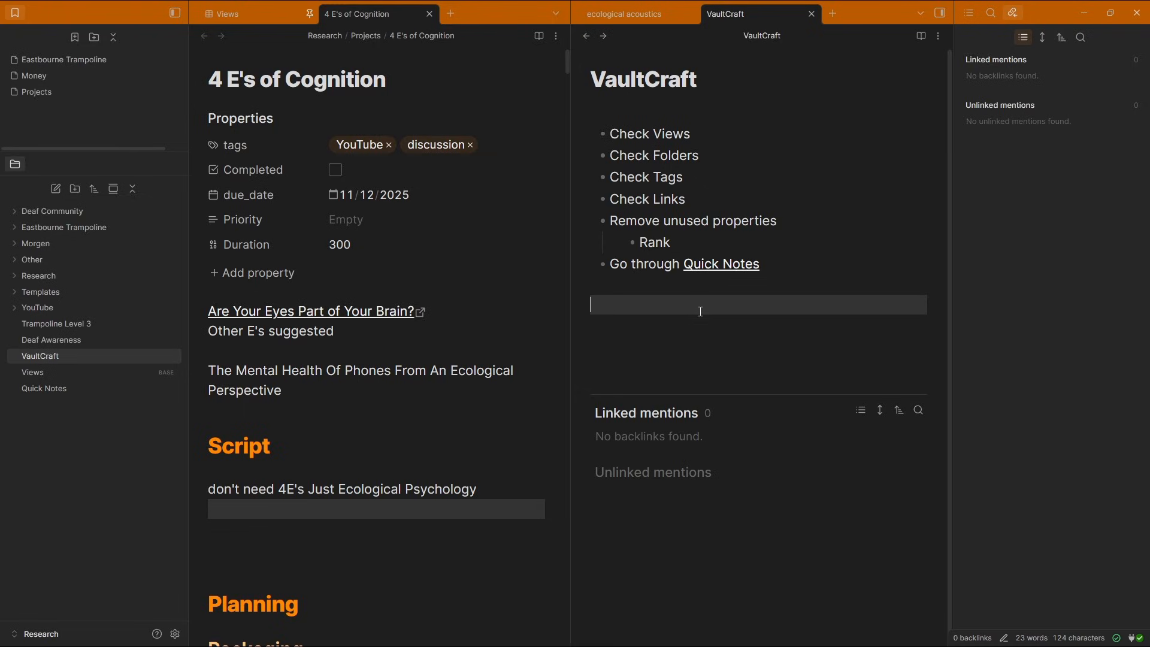
left_click(970, 12)
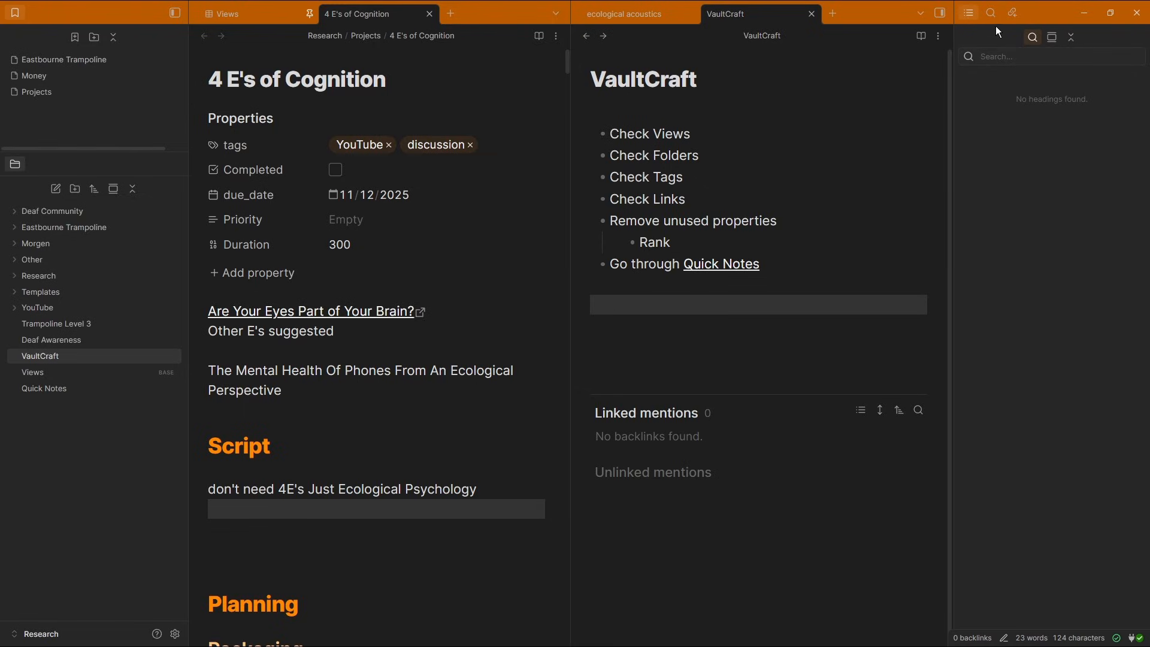
left_click(1013, 14)
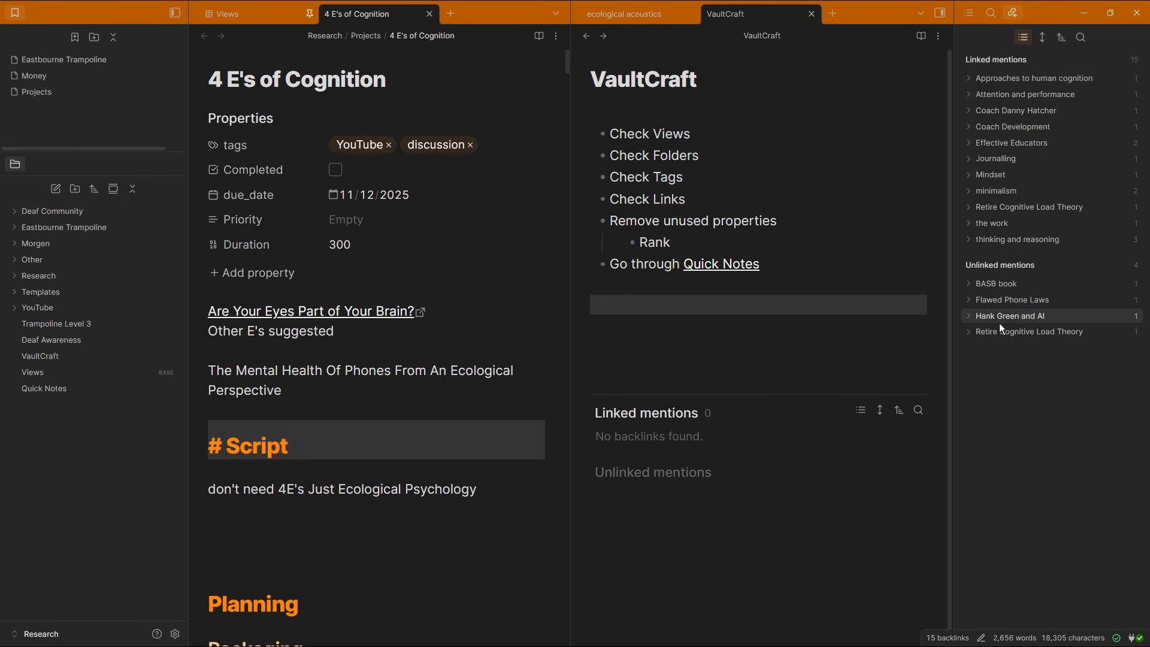
left_click(1012, 317)
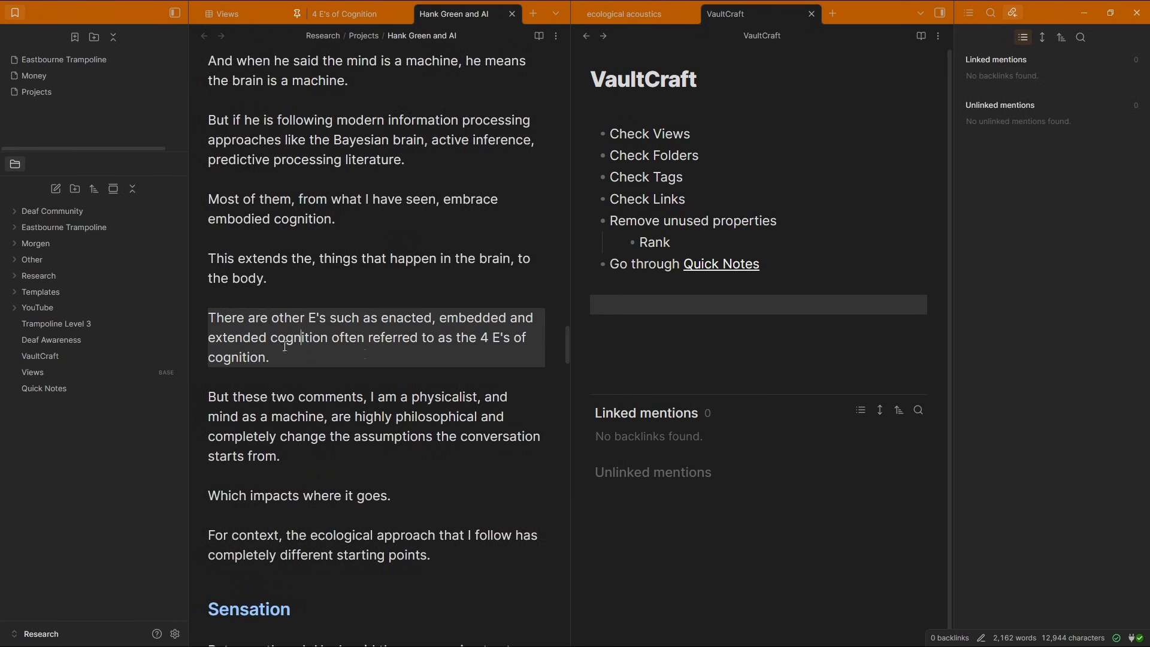
left_click_drag(481, 339, 448, 359)
left_click(444, 352)
middle_click(441, 12)
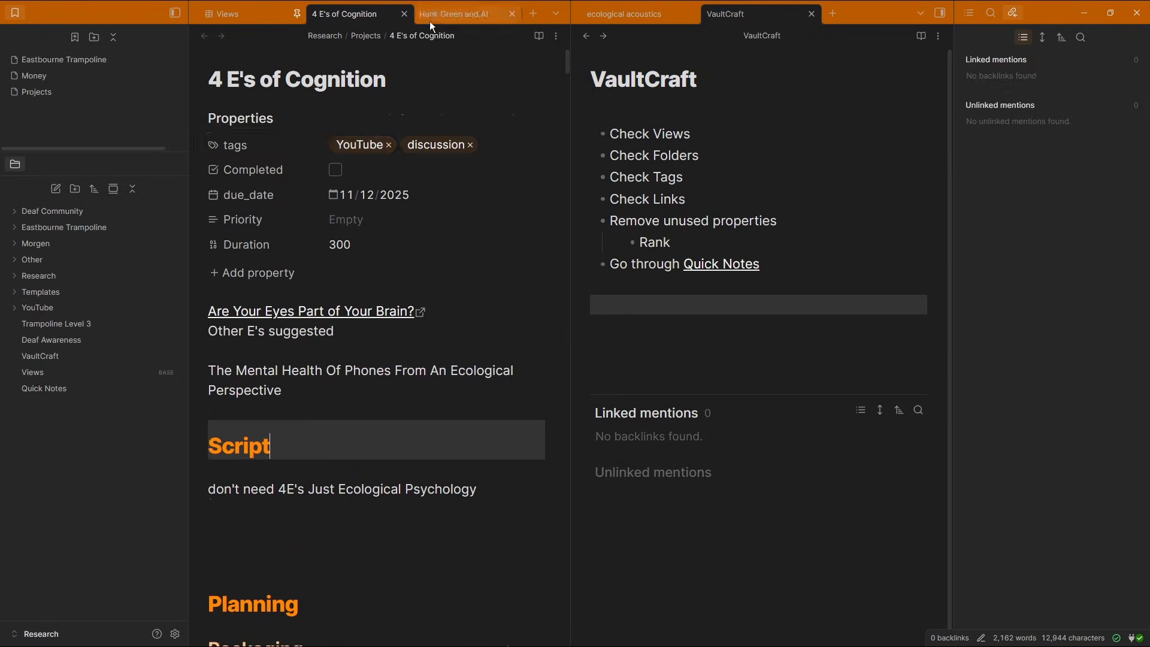
left_click(316, 469)
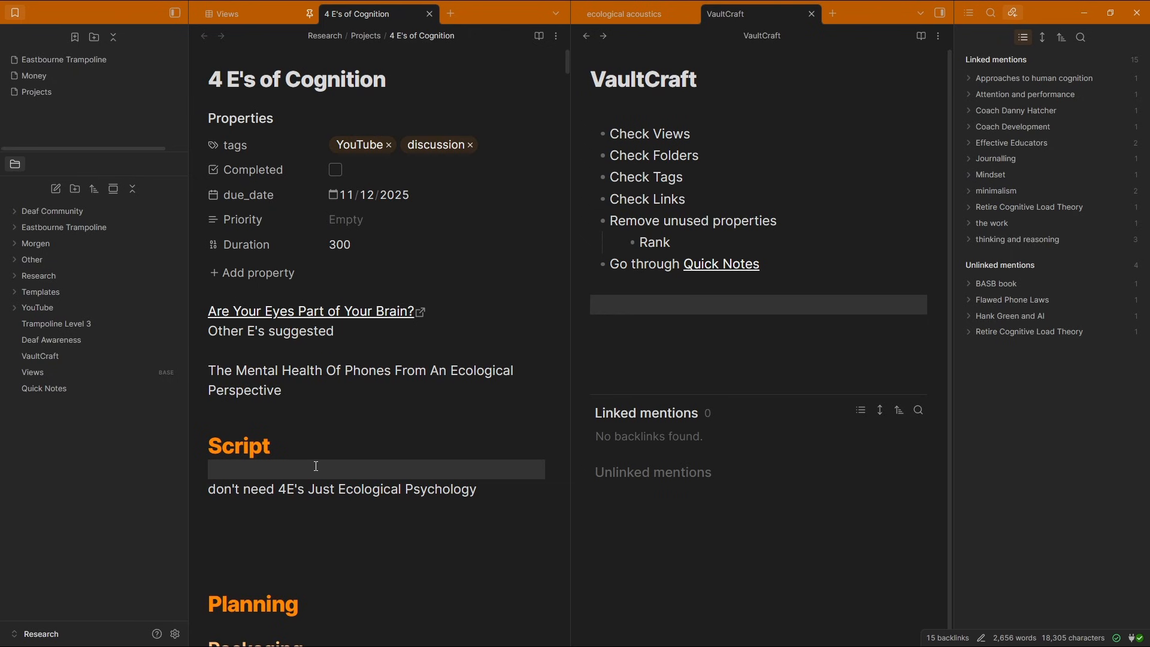
Remove the Check Views item and add an 'Add other project views' item at the end of the VaultCraft checklist
left_click(281, 15)
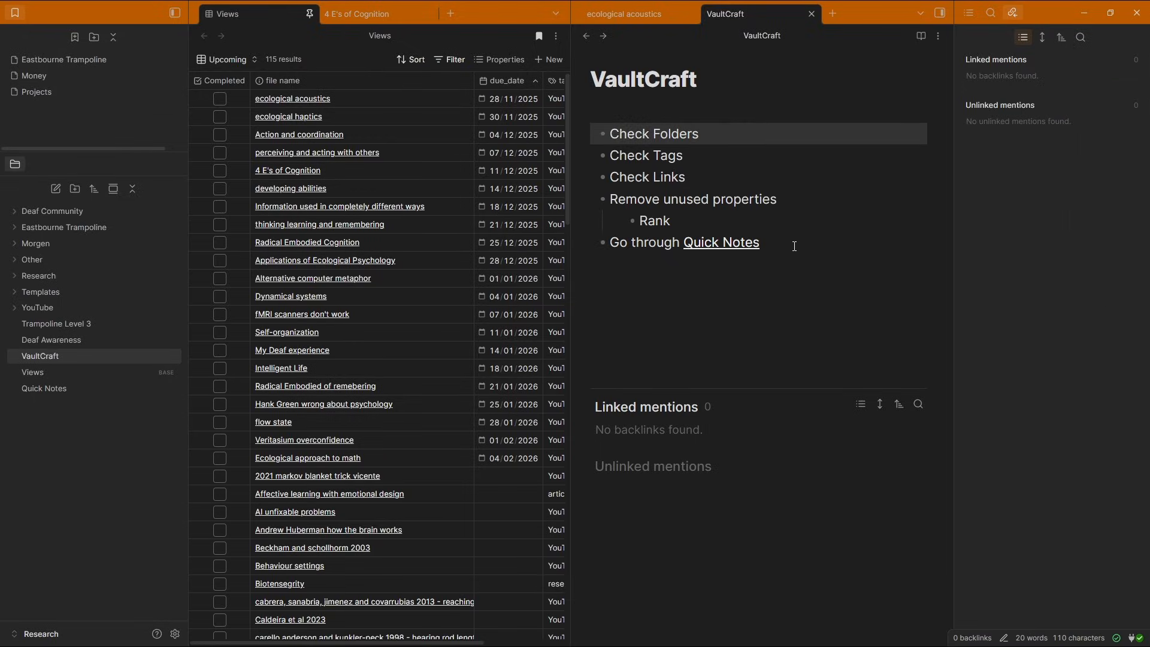
left_click(794, 246)
key("Return")
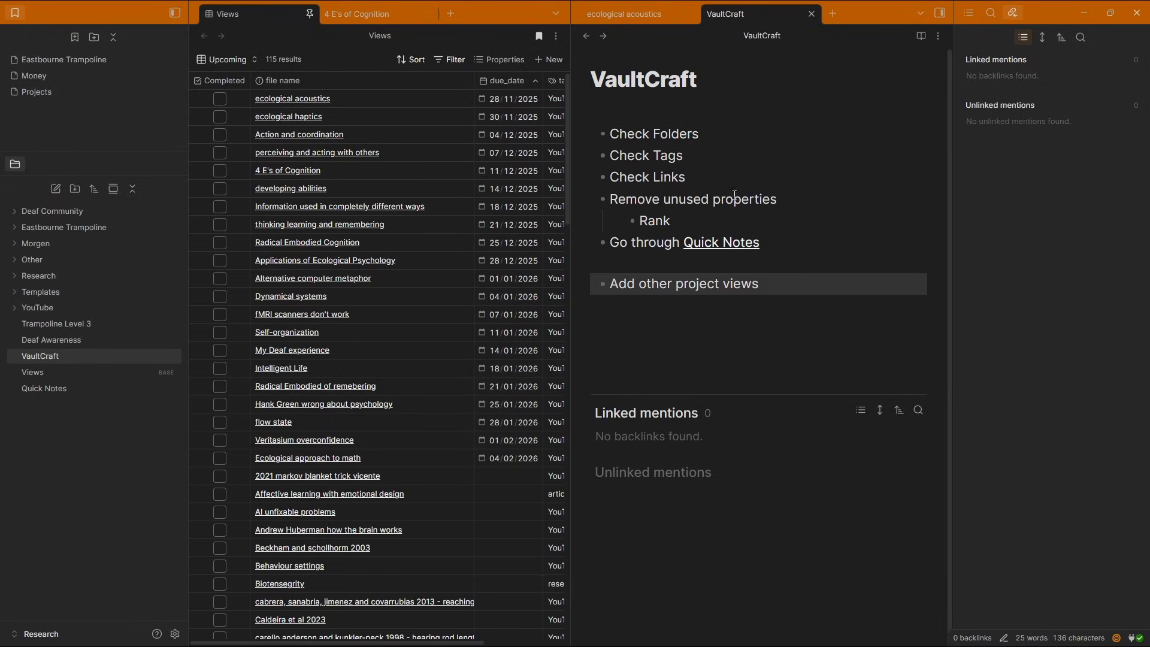
Delete the Check Folders item from the VaultCraft checklist
left_click(710, 129)
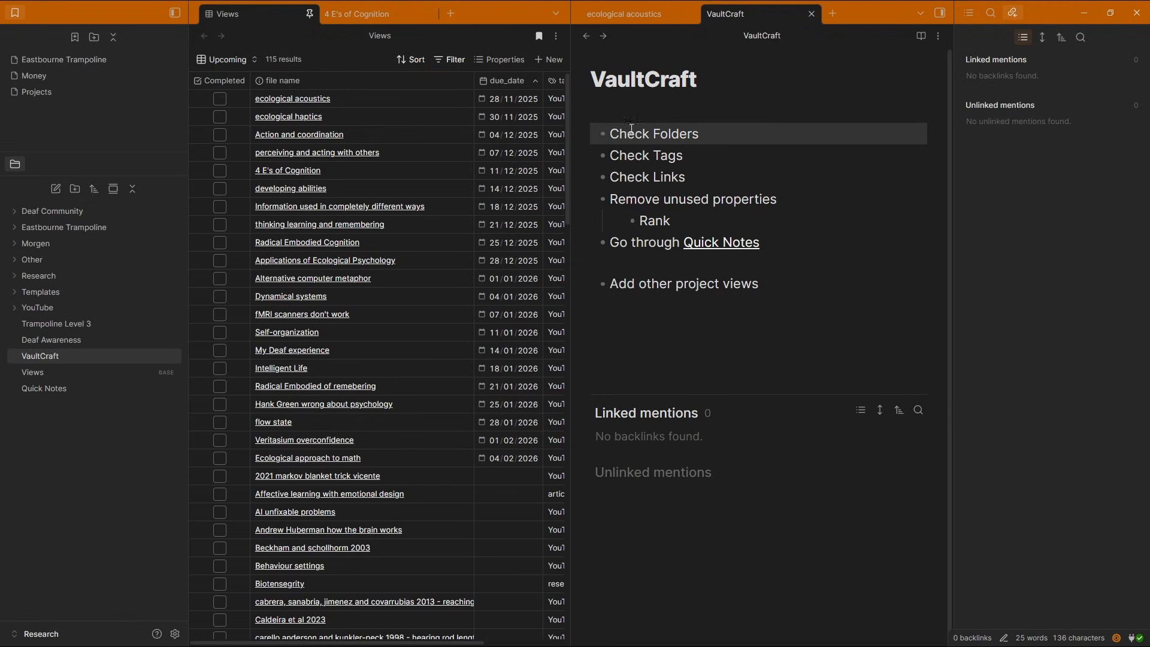
left_click(728, 135)
key("ctrl+d")
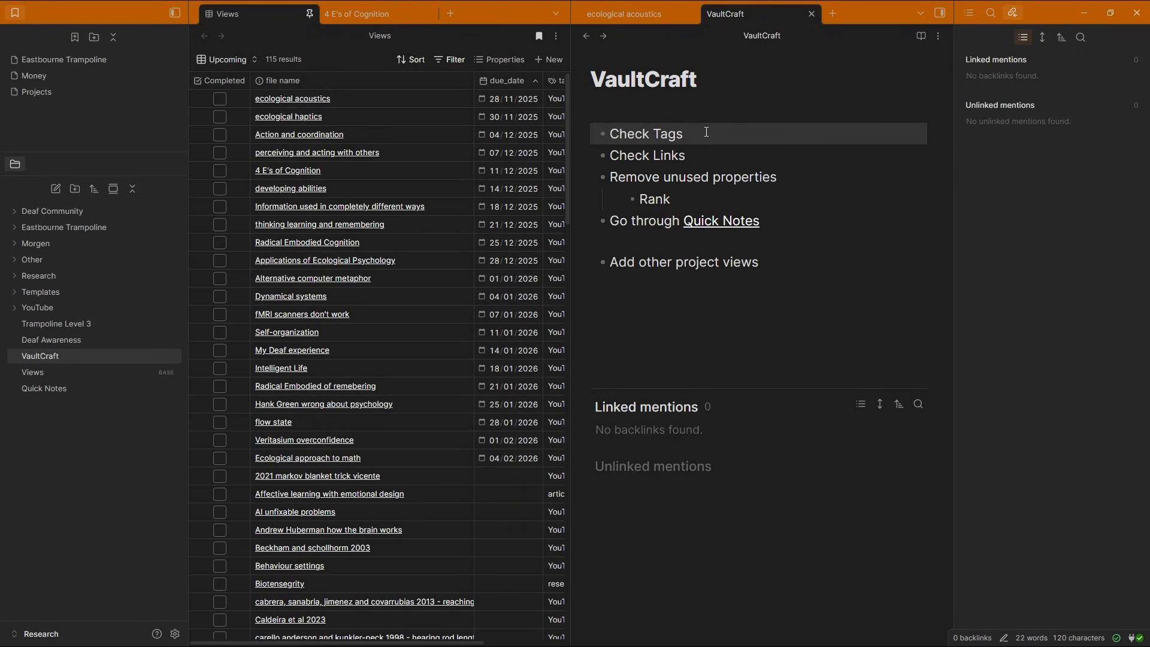
Browse the vault's tag list and search for notes tagged active, opening the Projects note
key("ctrl+comma")
left_click(863, 143)
left_click(920, 137)
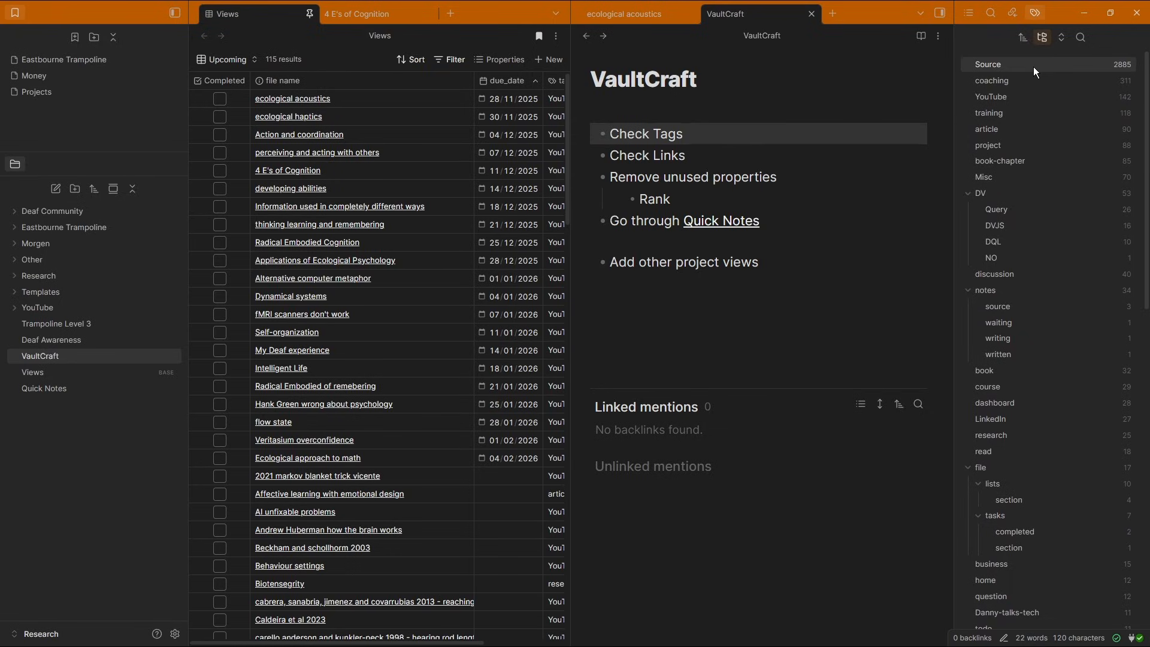
scroll(1044, 456, "down", 9)
scroll(1024, 321, "up", 7)
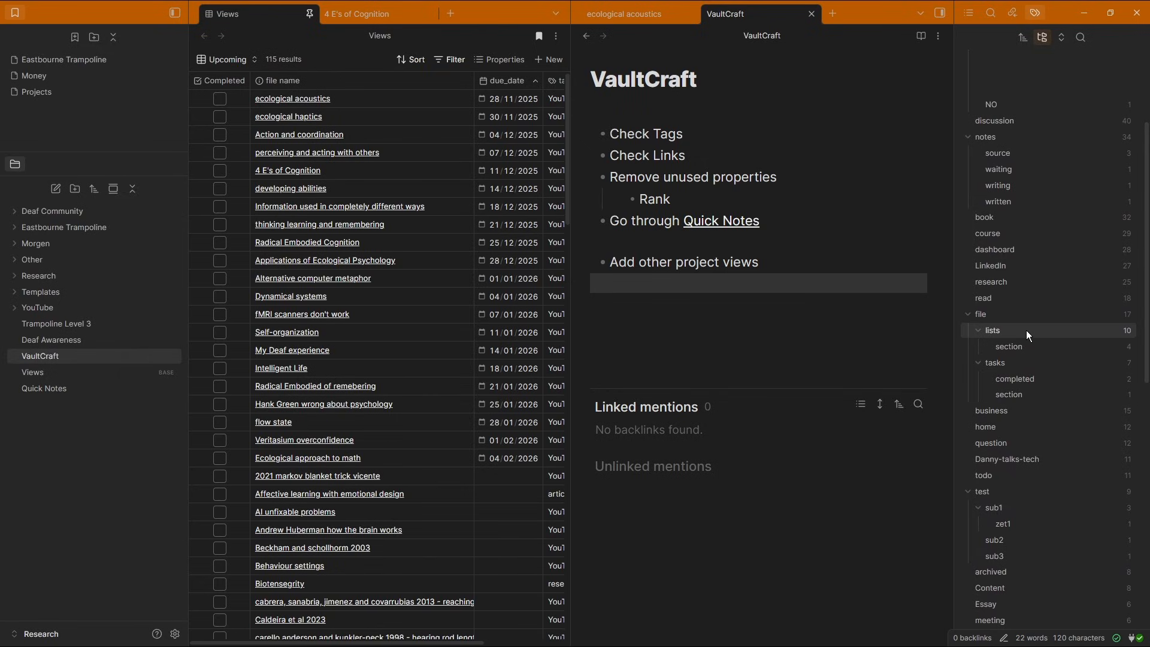
scroll(1026, 330, "up", 5)
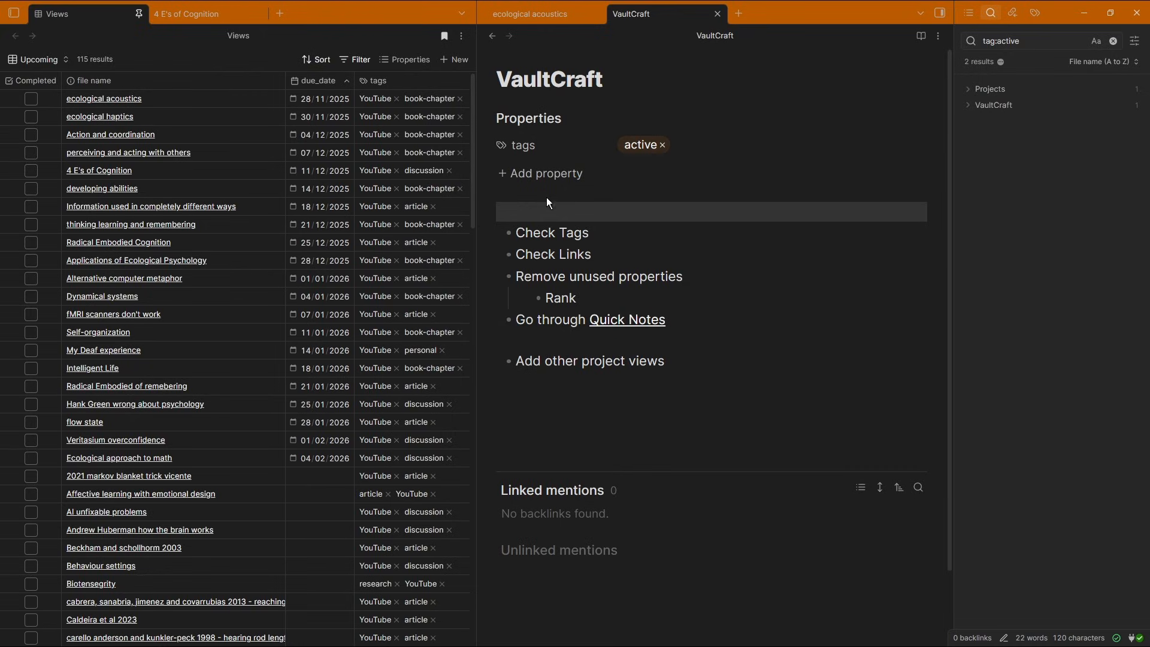
left_click(1025, 90)
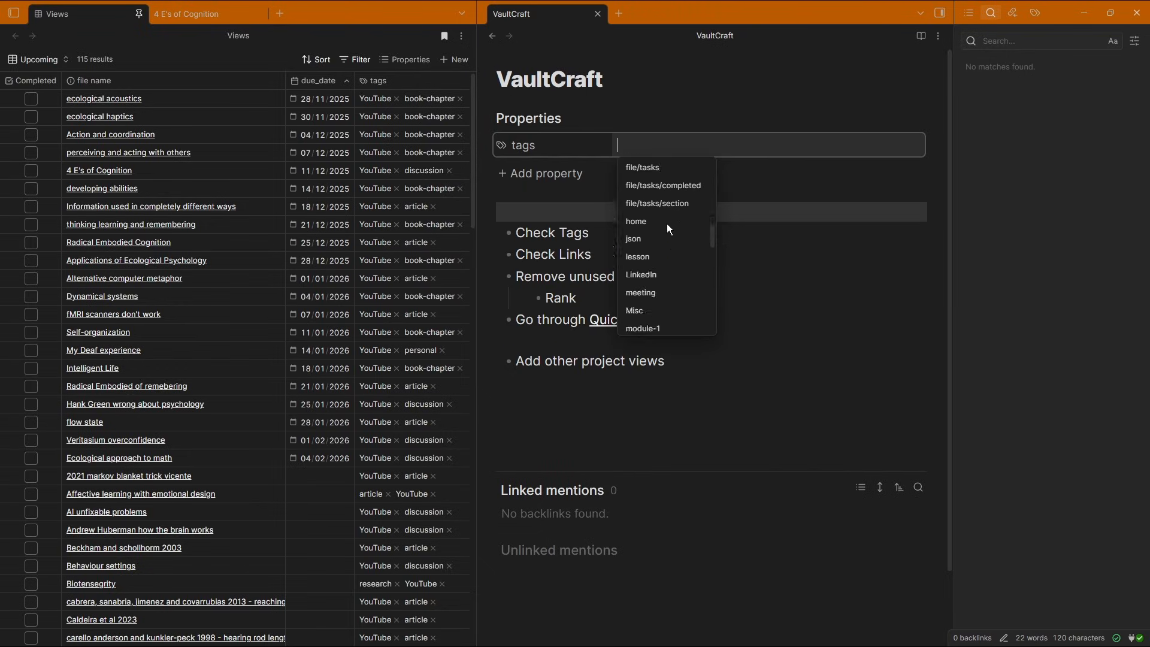
scroll(665, 225, "up", 10)
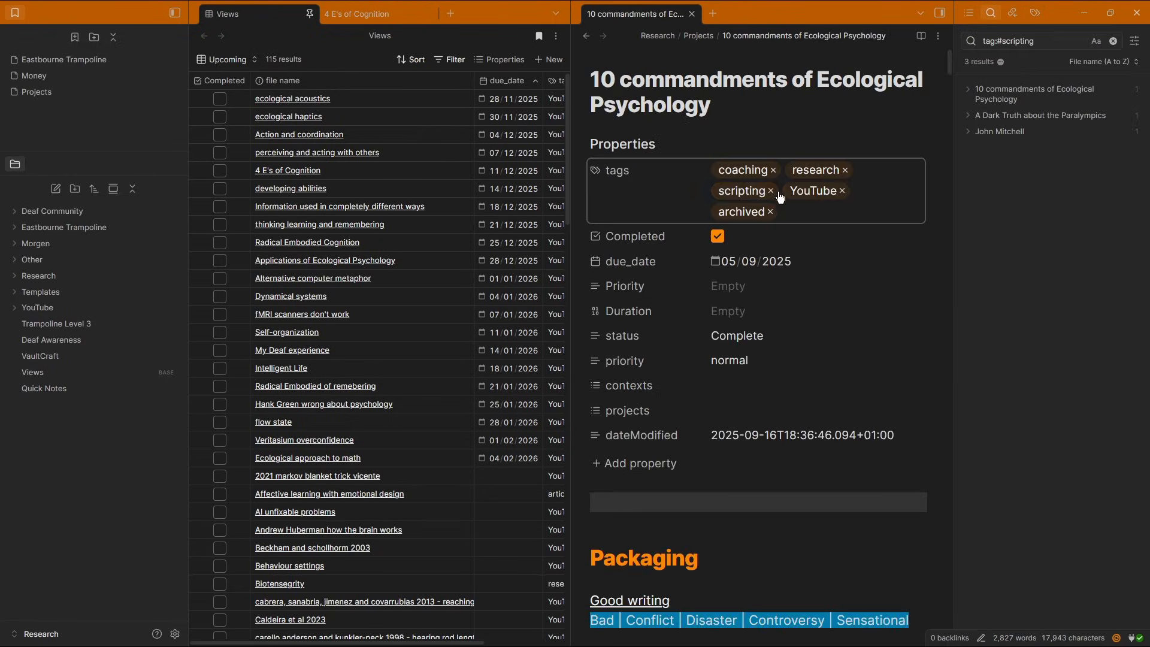
In the 10 commandments of Ecological Psychology note, remove the research, archived and coaching tags and add the article tag
left_click(772, 192)
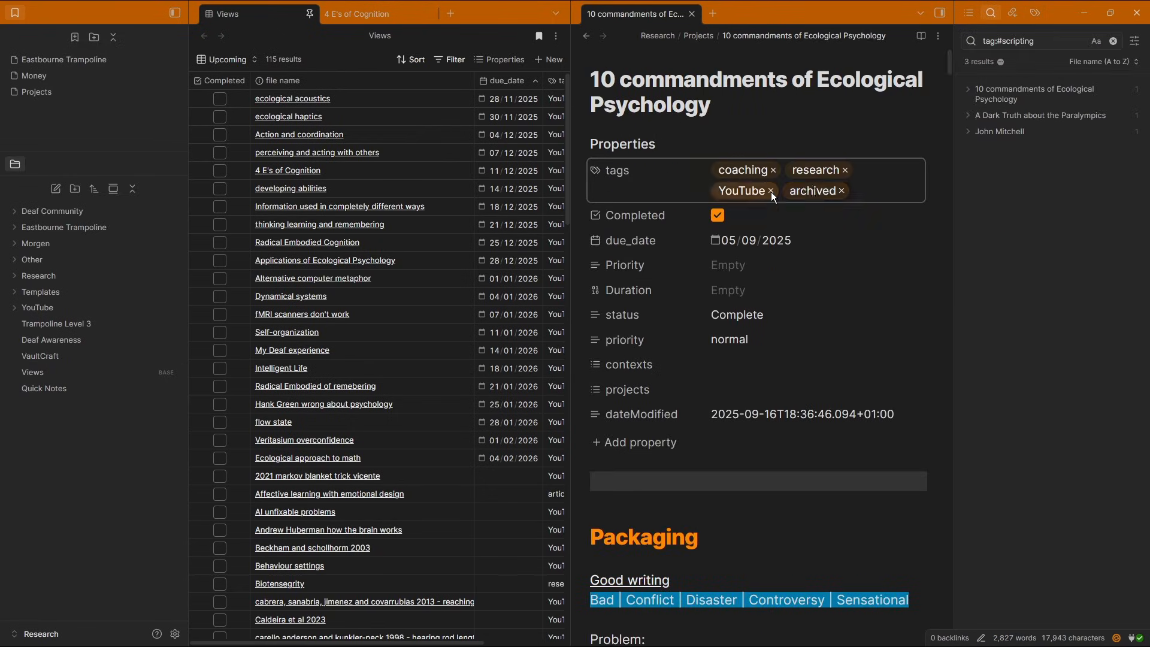
left_click(845, 170)
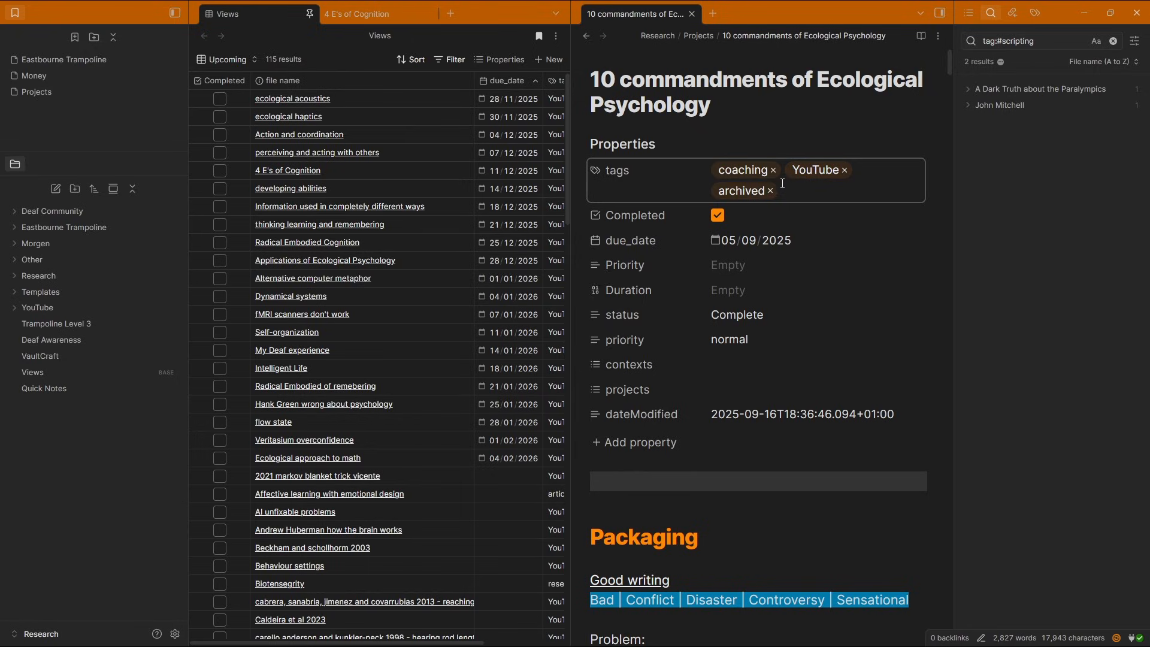
left_click(771, 191)
left_click(774, 170)
left_click(824, 171)
type("ar")
key("Return")
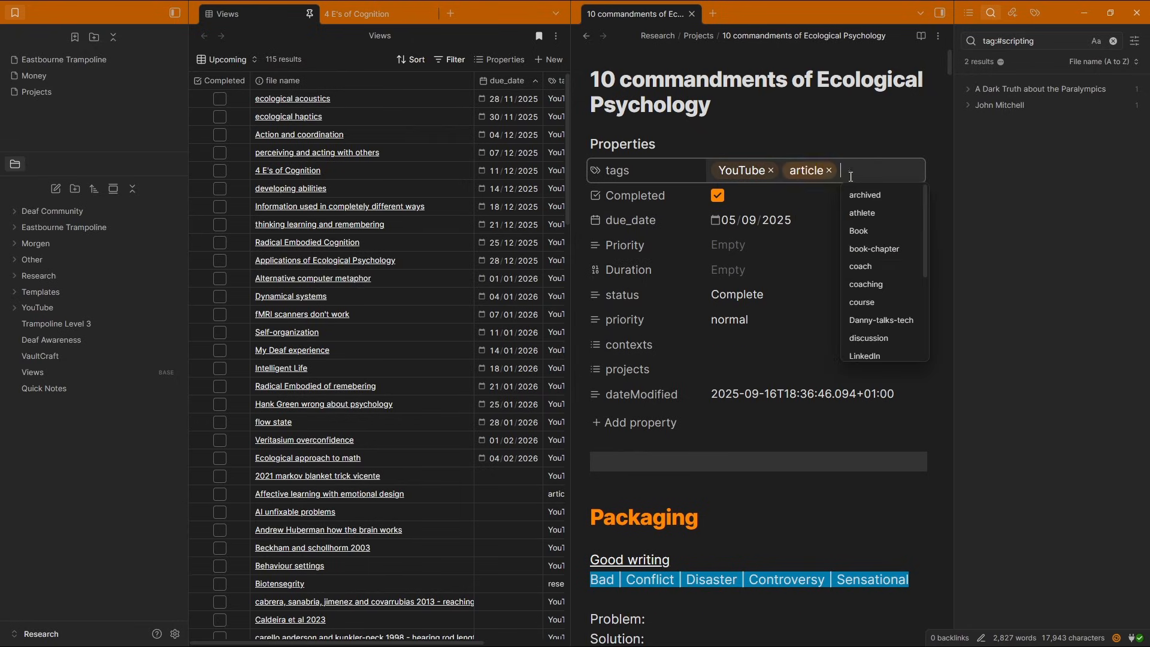
left_click(986, 181)
left_click(999, 105)
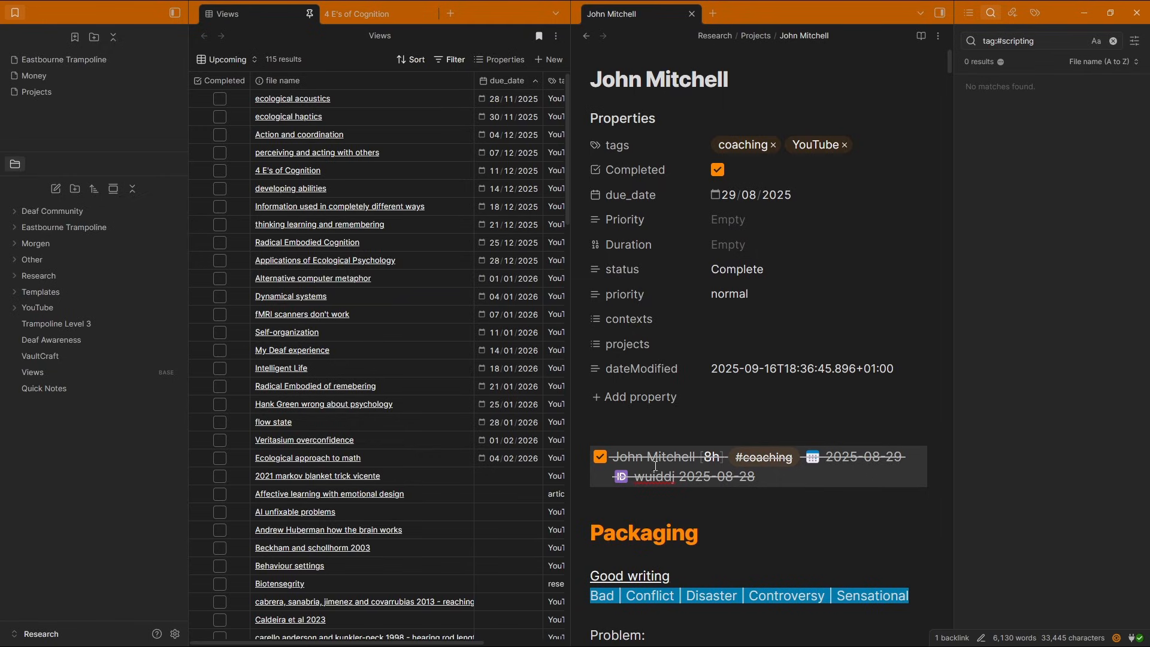
key("ctrl+x")
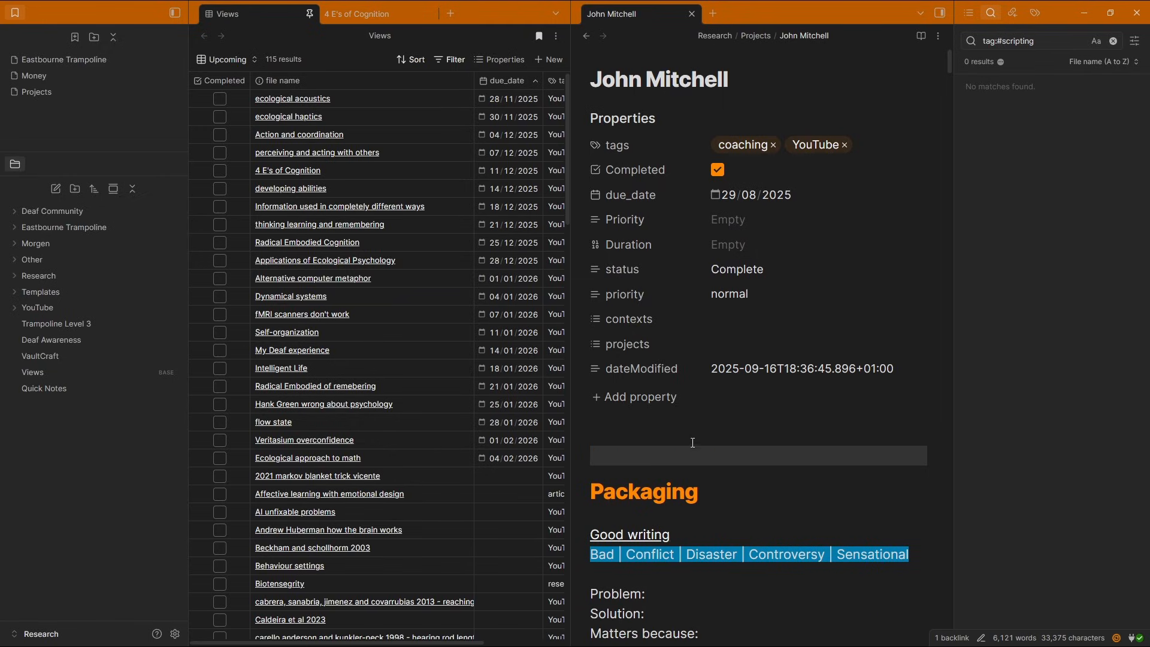
Replace the Ali X Notion note's file properties, found through the Morgen tag, with the properties template
left_click(1035, 12)
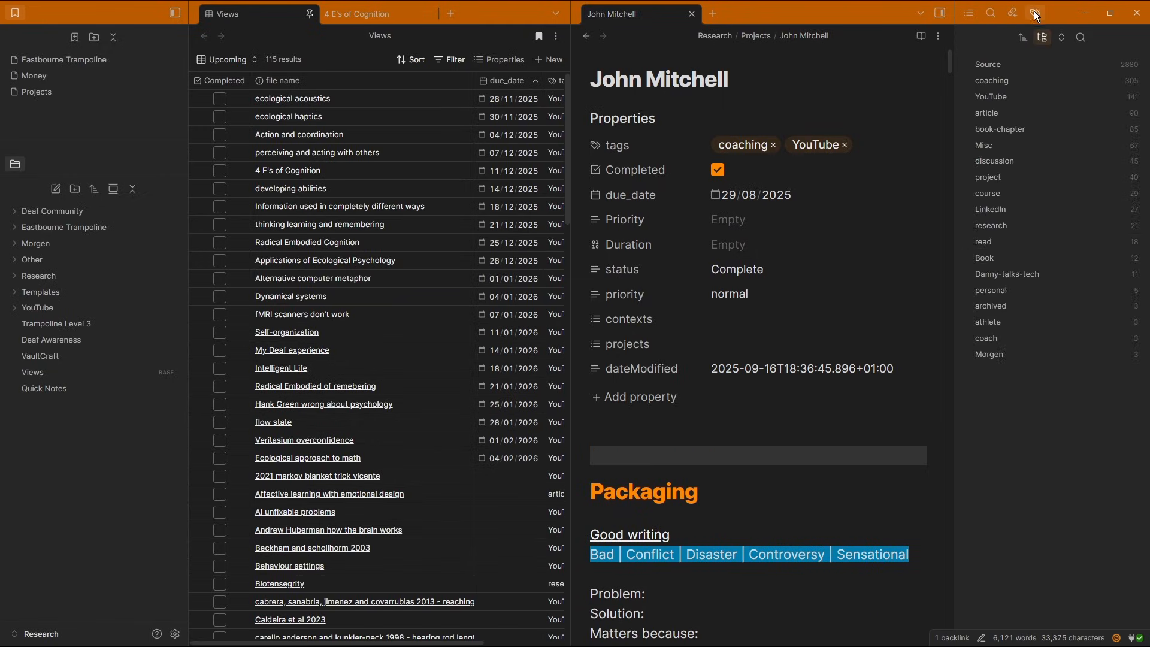
left_click(1000, 339)
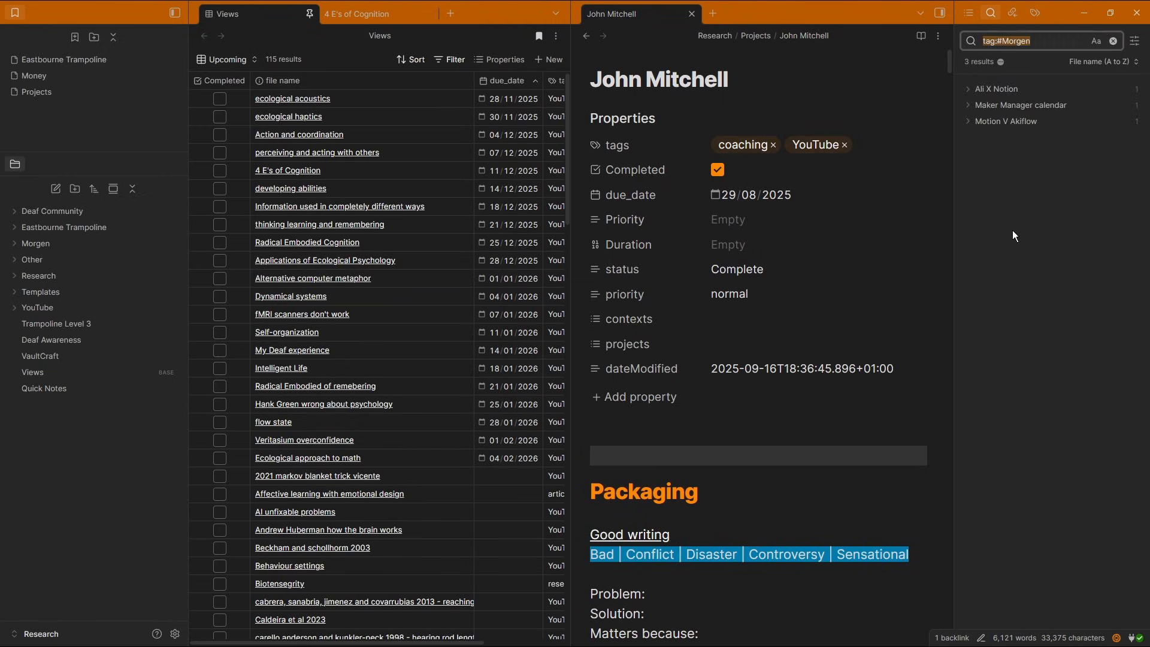
left_click(1018, 88)
key("ctrl+d")
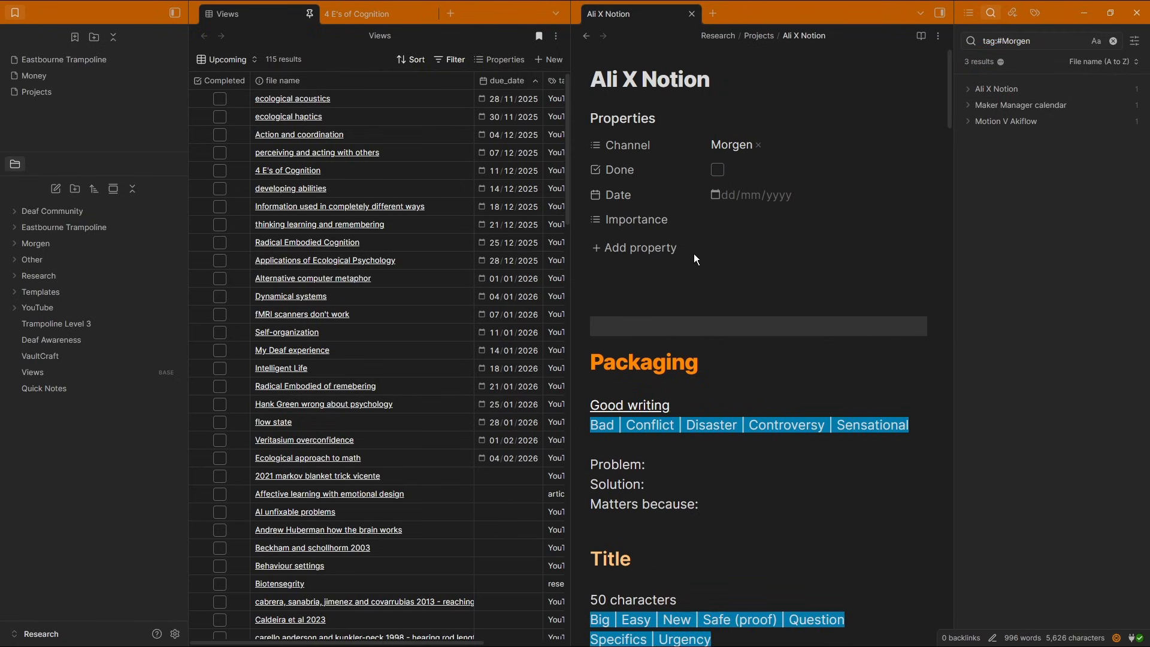
left_click(757, 145)
right_click(639, 116)
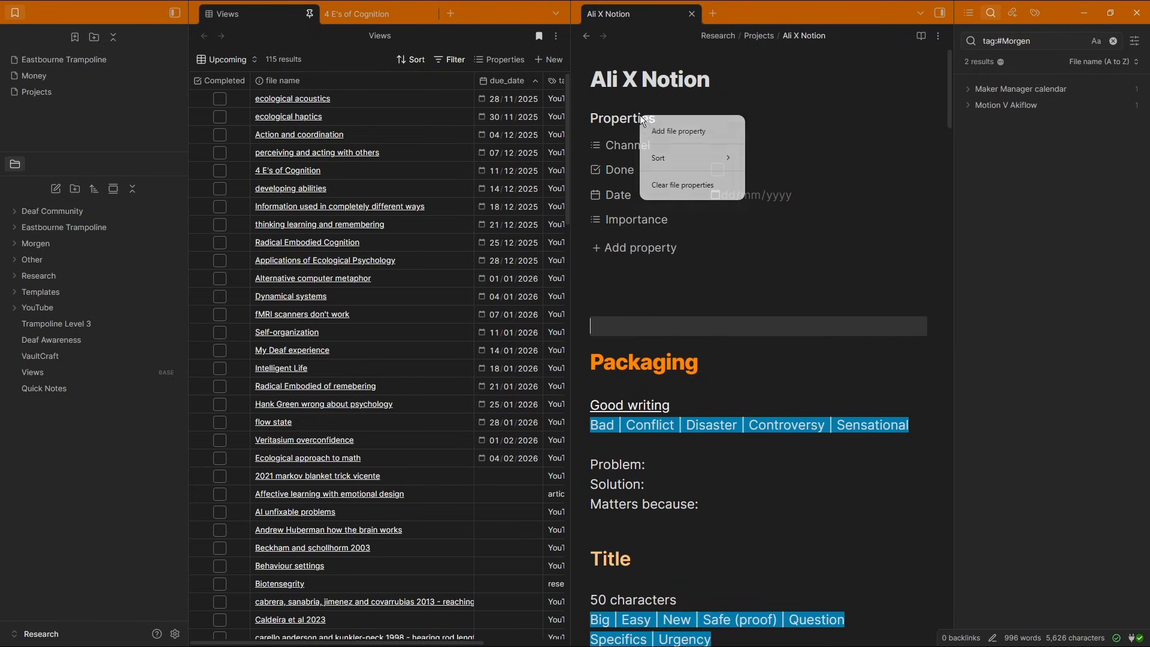
left_click(692, 185)
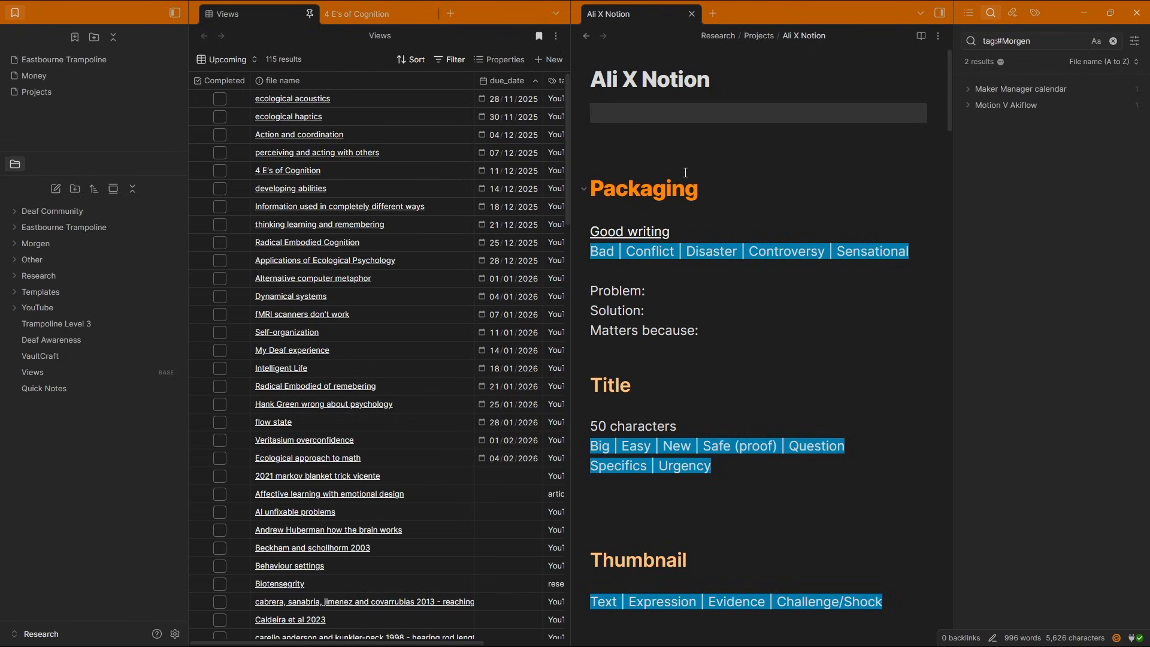
key("alt+t")
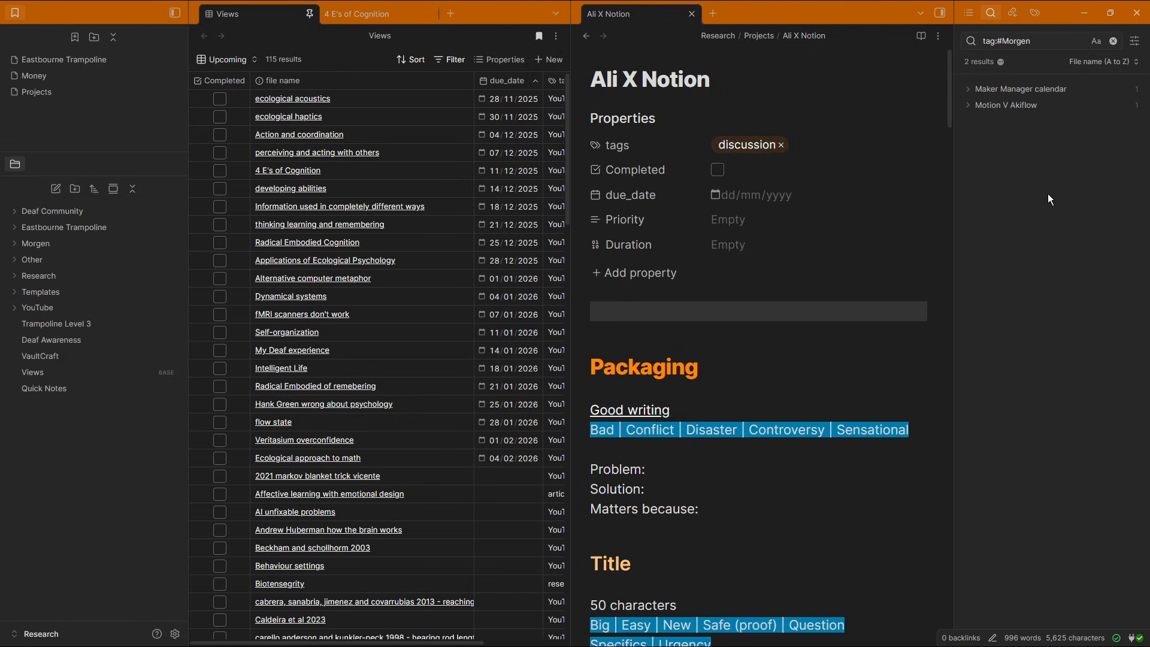
Review the delete hotkeys in settings and the properties of the Motion V Akiflow and Coaching mistakes notes
left_click(1029, 106)
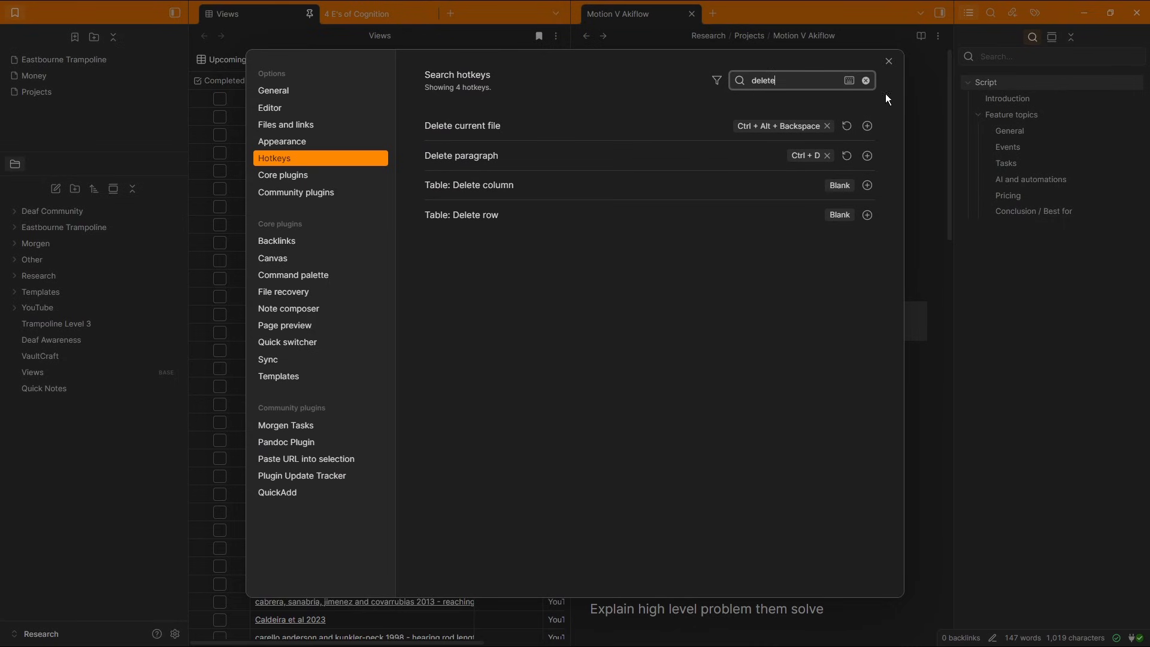
left_click(890, 61)
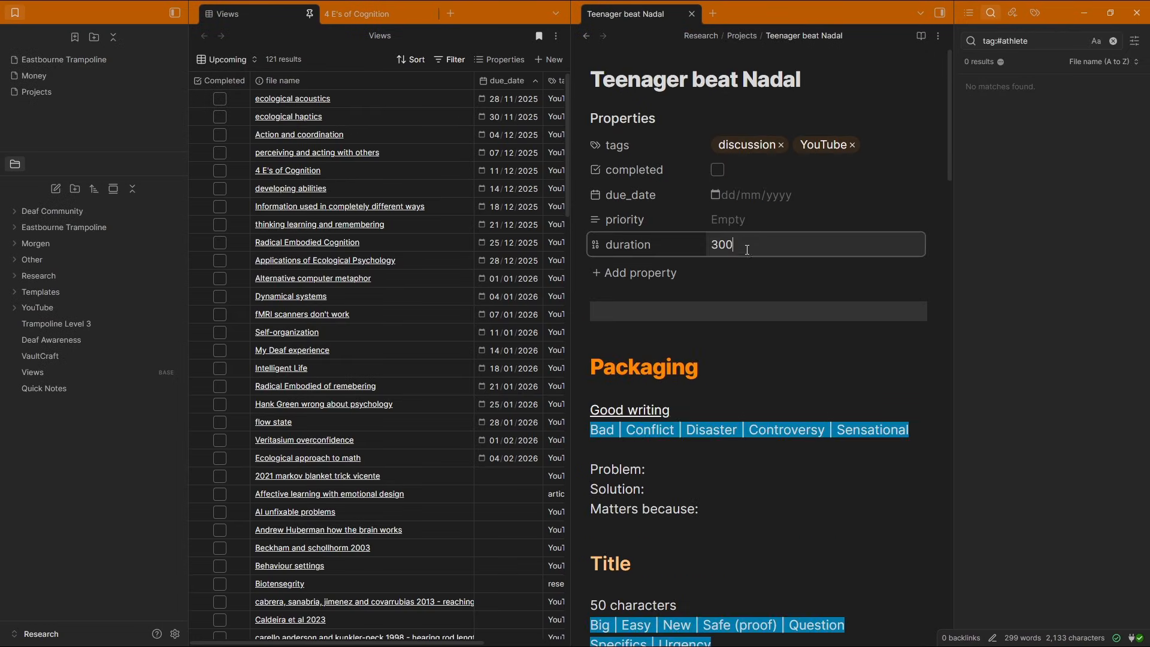
key("BackSpace")
key("BackSpace")
key("BackSpace")
left_click(759, 310)
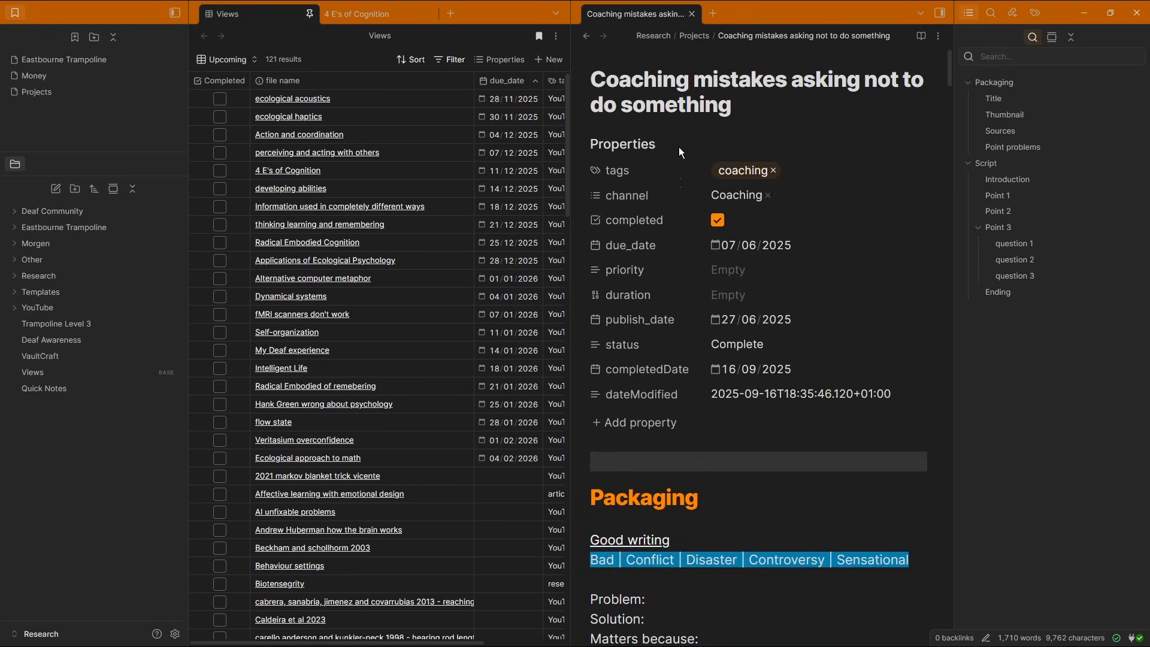
scroll(688, 368, "down", 5)
scroll(689, 369, "up", 5)
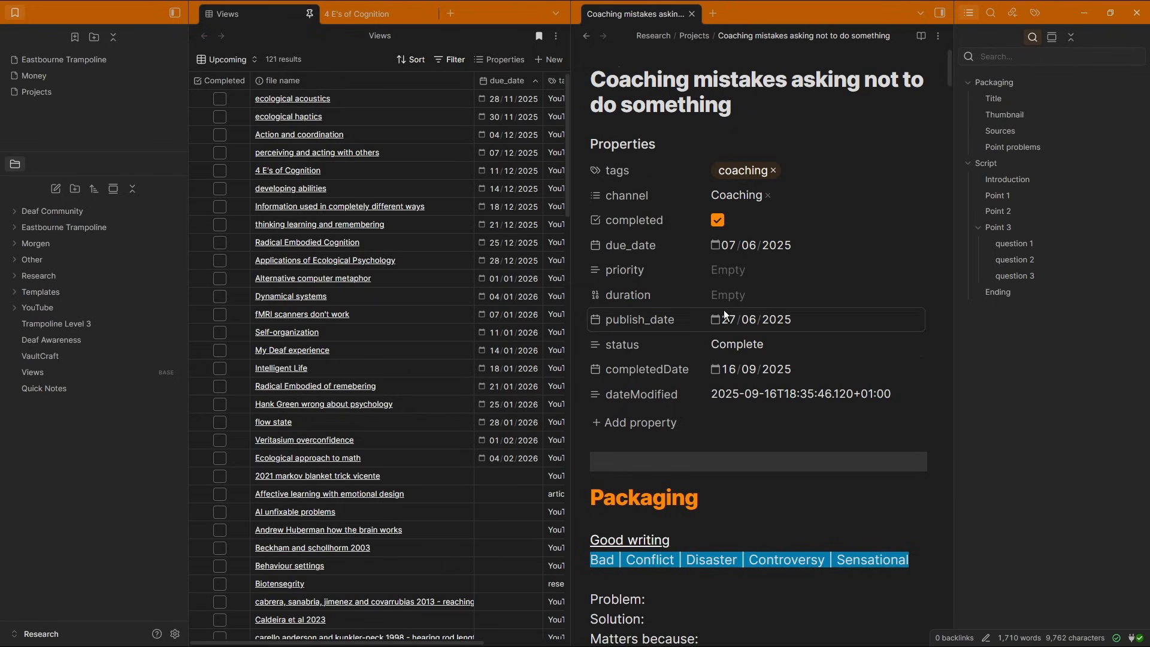
scroll(745, 336, "down", 15)
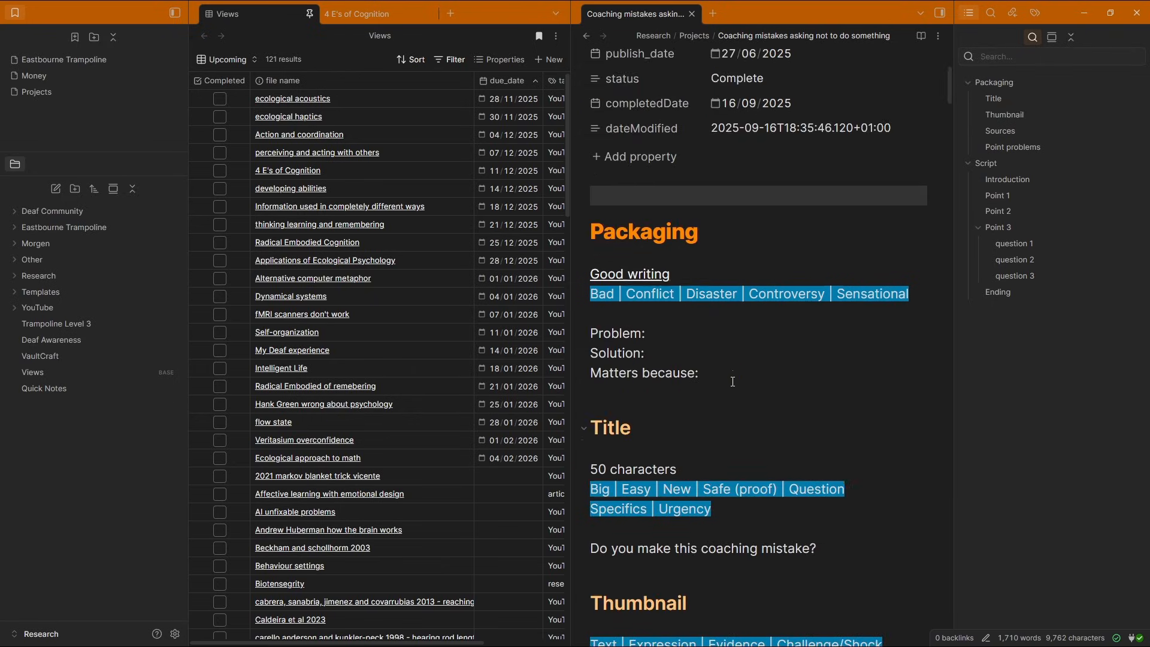
Add the Misc tag to the Coaching mistakes asking not to do something note
scroll(748, 336, "up", 5)
scroll(749, 336, "up", 10)
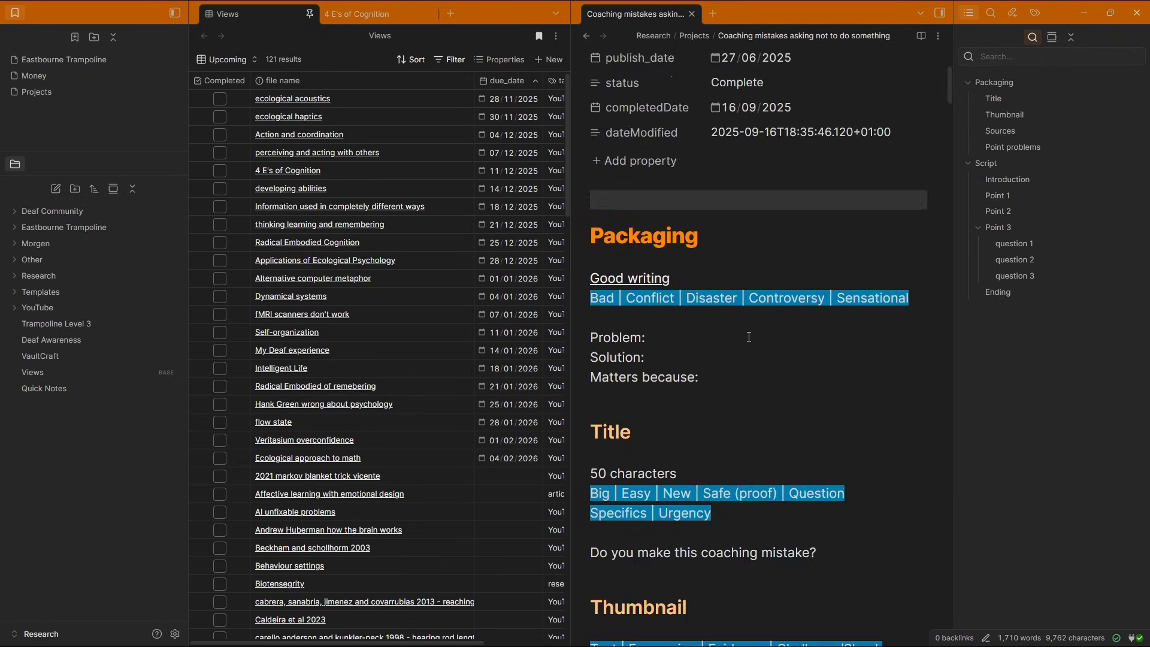
left_click(1034, 13)
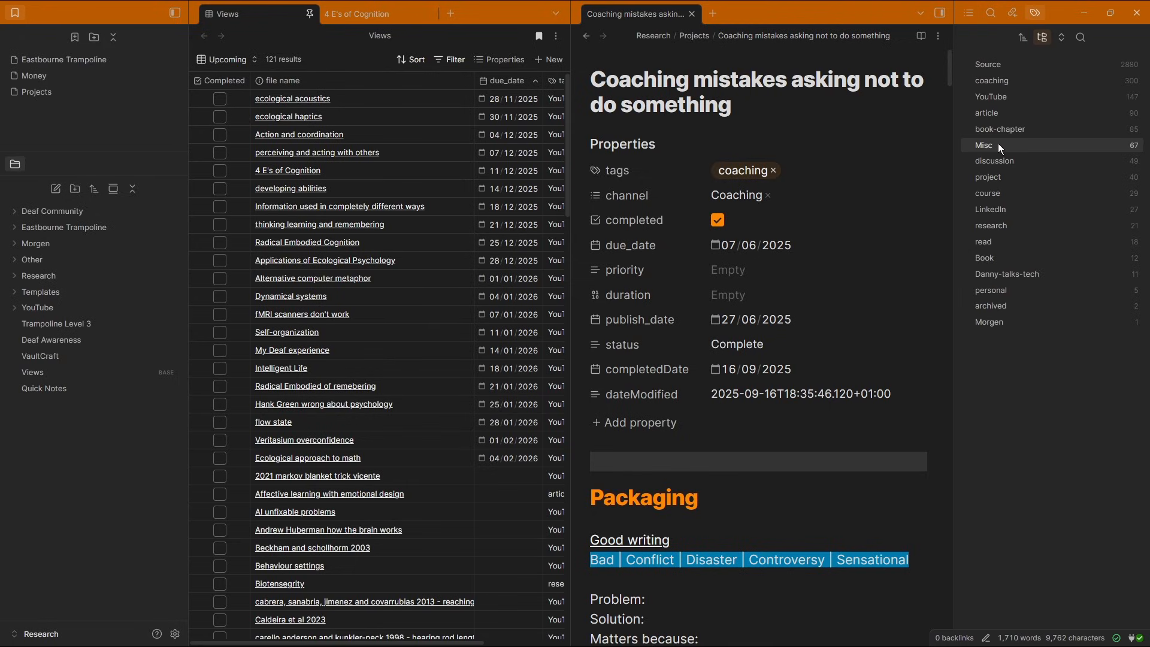
left_click(822, 169)
type("mis")
key("Return")
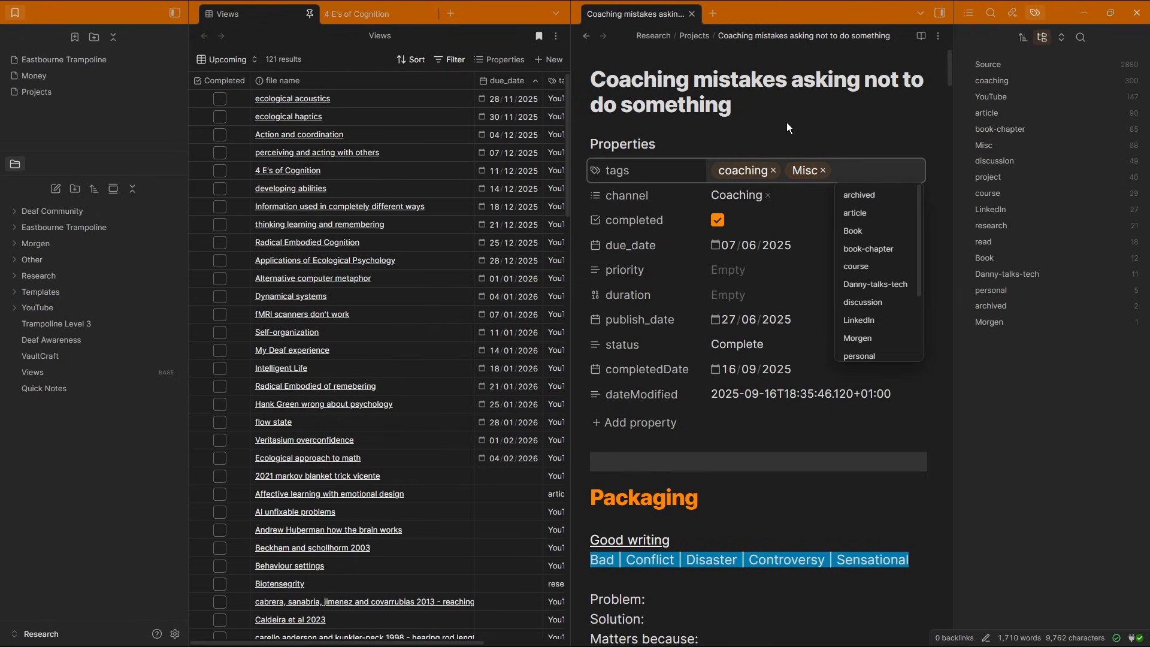
left_click(769, 109)
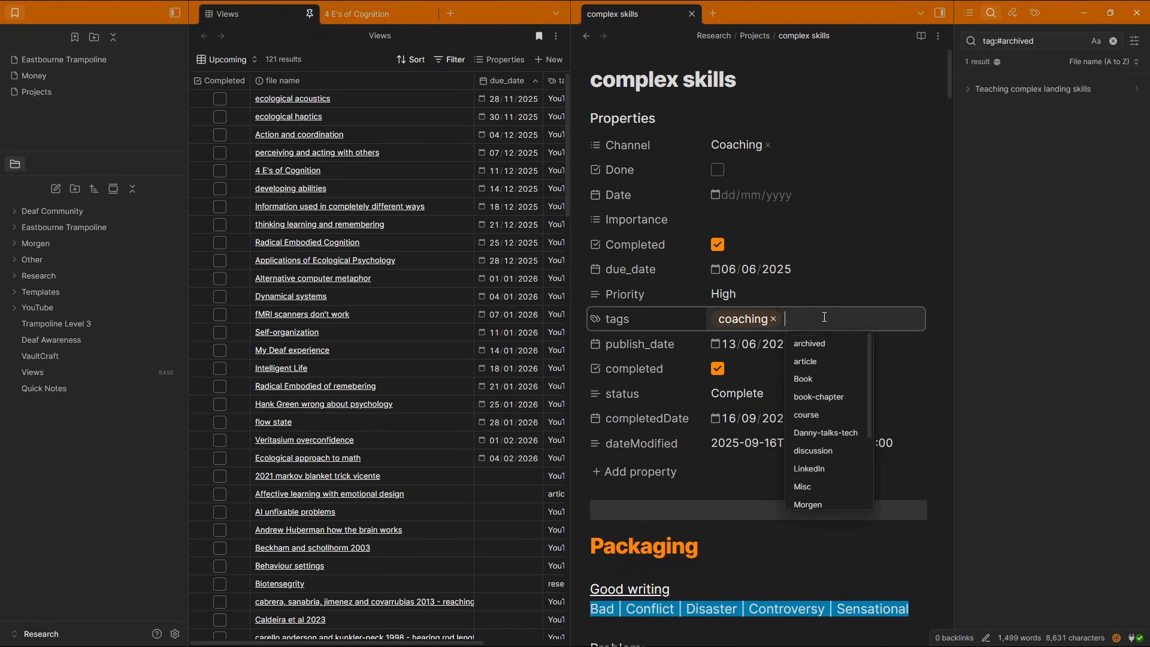
Tag the complex skills note with Misc alongside coaching
type("mis")
key("Return")
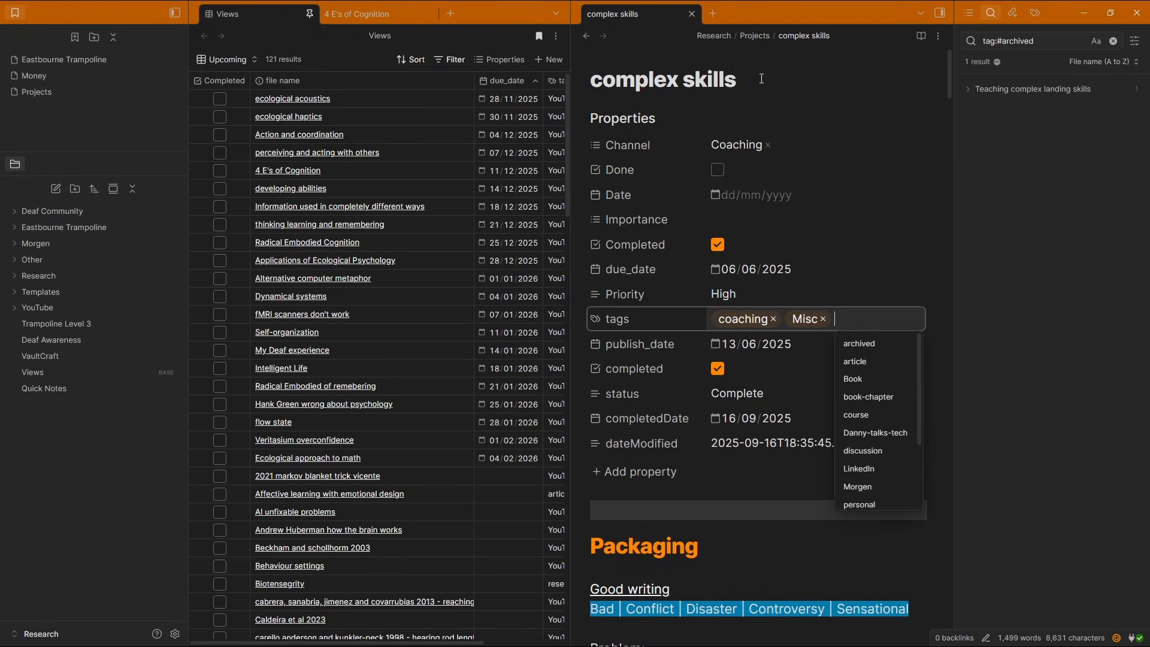
key("Escape")
scroll(695, 380, "down", 6)
scroll(696, 379, "up", 6)
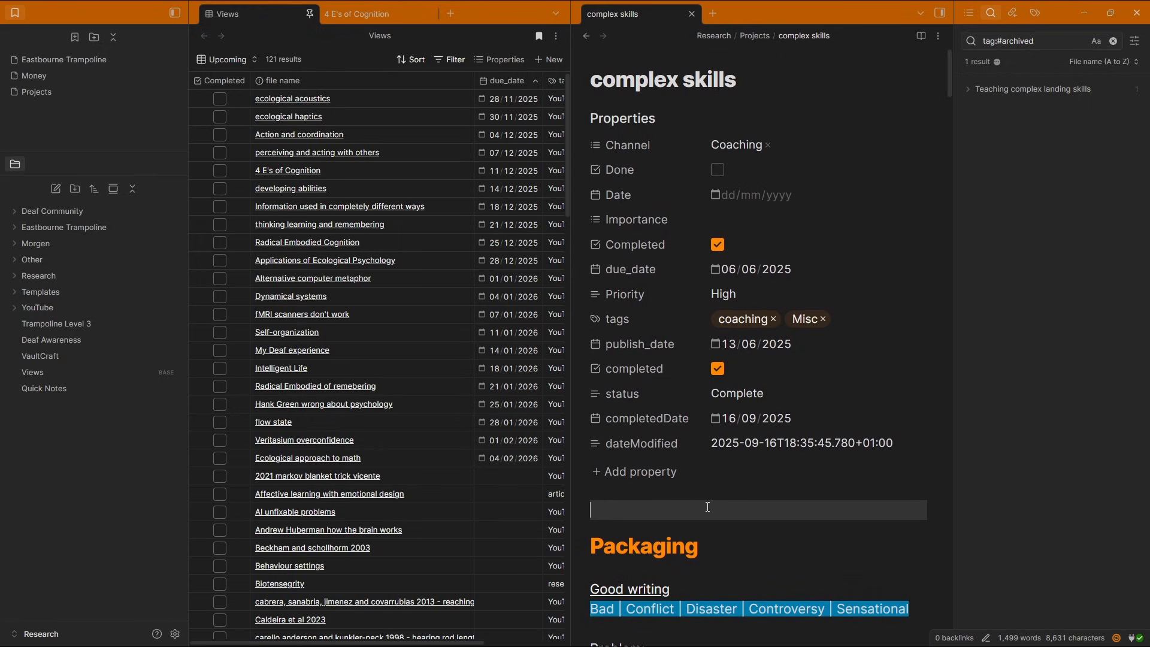
Search the vault for notes tagged archived and open the Teaching complex landing skills note
scroll(707, 506, "down", 18)
scroll(724, 423, "down", 8)
scroll(724, 423, "up", 20)
scroll(724, 423, "up", 8)
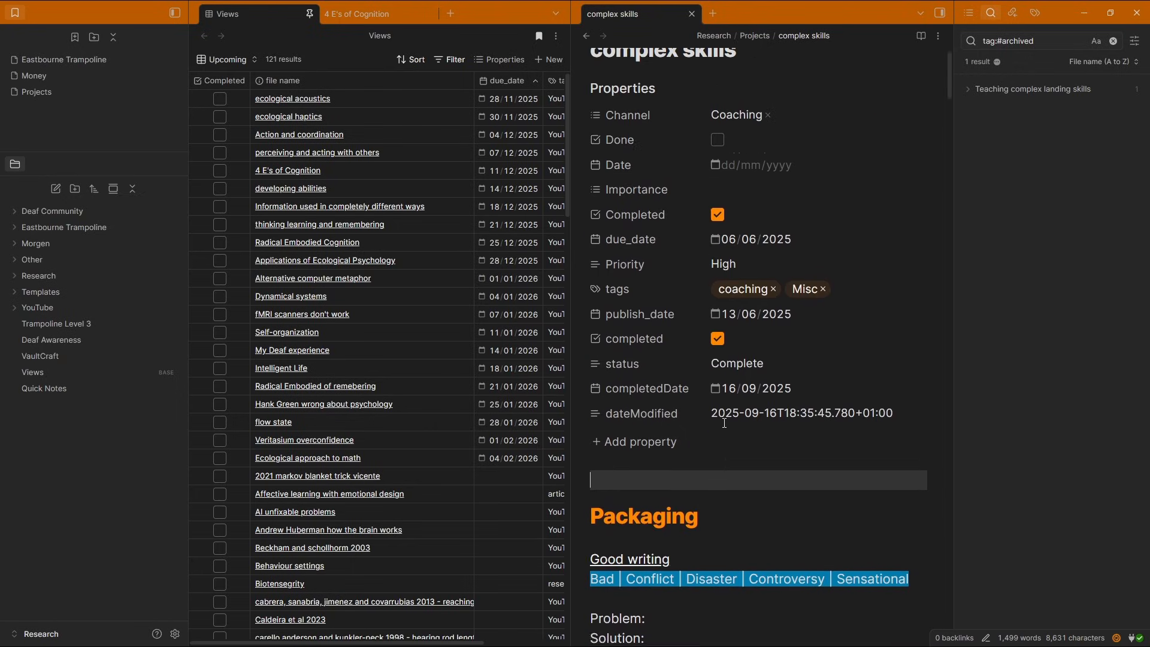
left_click_drag(949, 78, 949, 44)
left_click(625, 124)
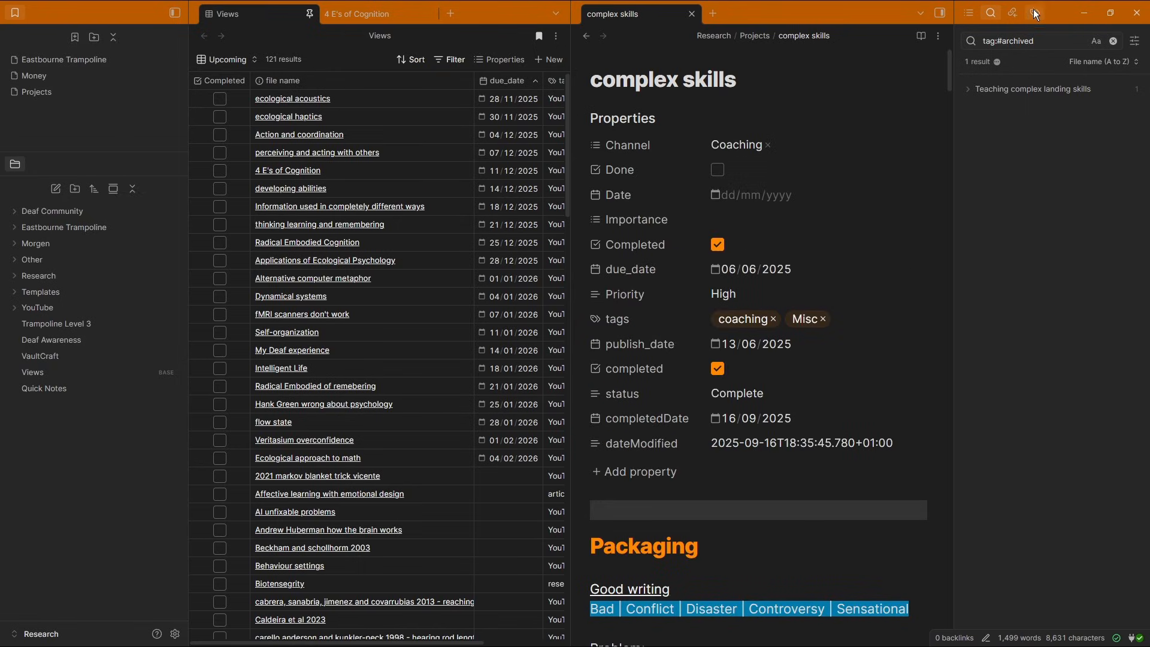
left_click(1035, 13)
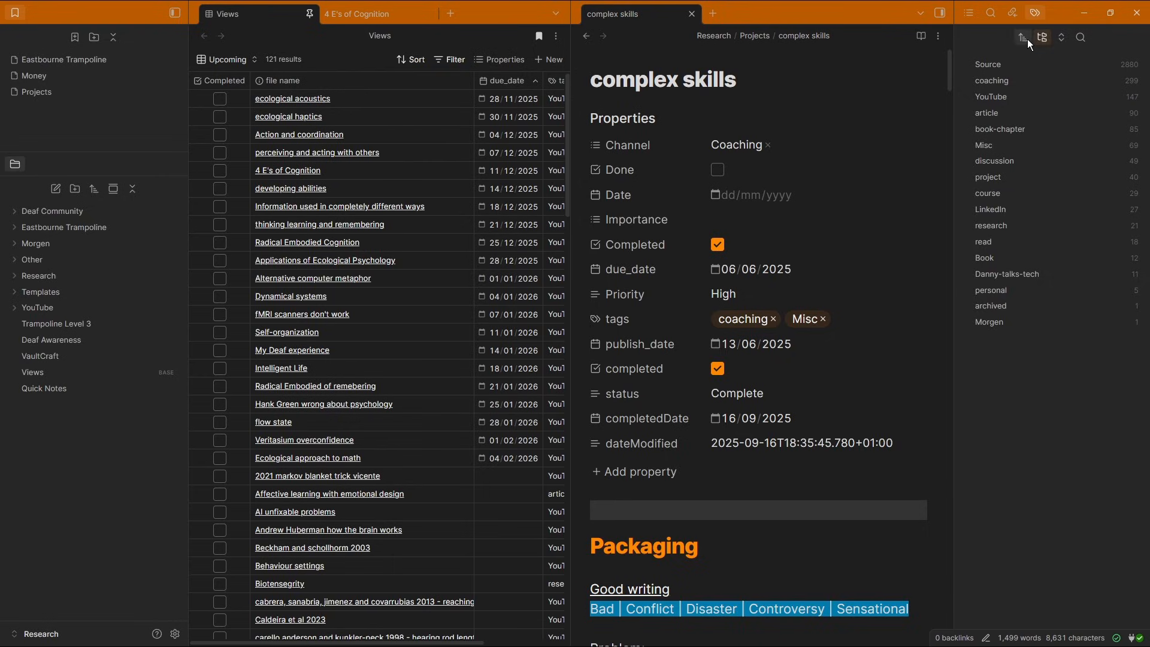
left_click(994, 306)
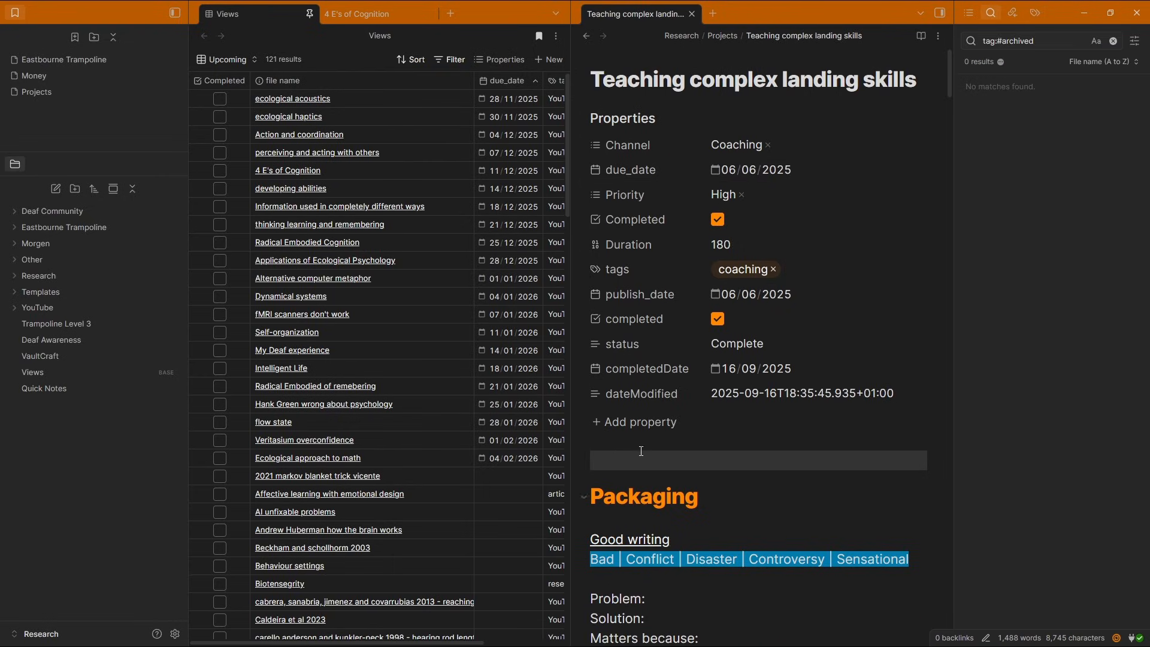
Delete the Packaging section's content from the Teaching complex landing skills note
scroll(679, 209, "down", 5)
scroll(679, 209, "down", 7)
scroll(676, 392, "up", 4)
left_click_drag(668, 412, 625, 291)
scroll(665, 391, "up", 5)
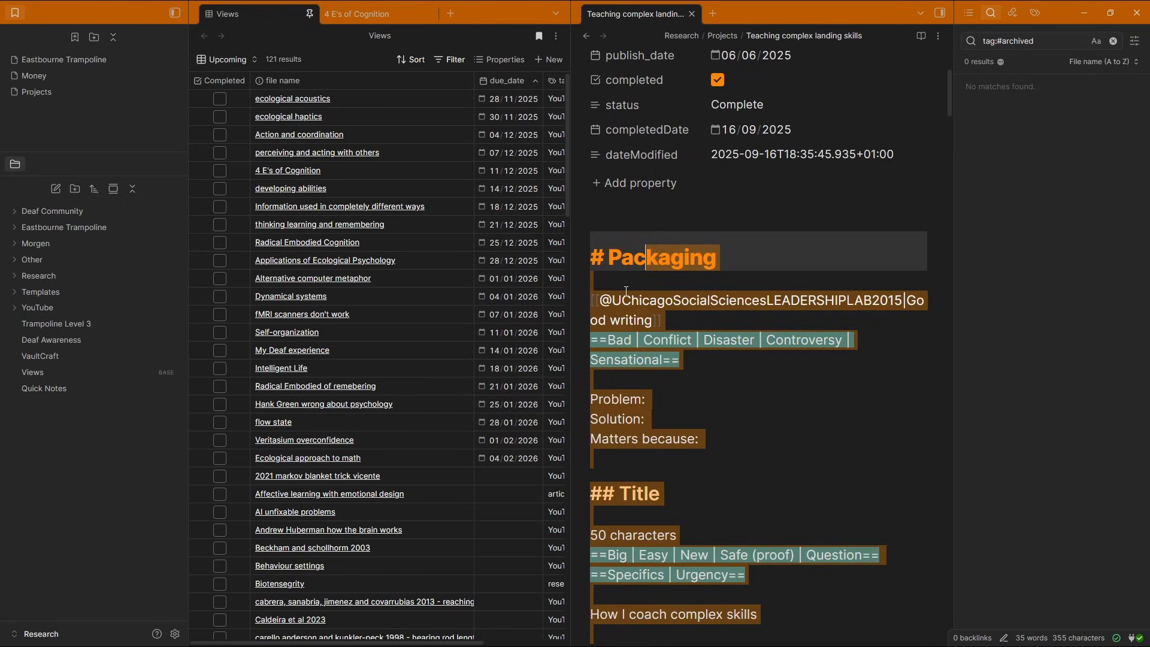
key("shift+Up")
key("BackSpace")
scroll(688, 240, "down", 20)
left_click(715, 315)
scroll(715, 314, "down", 14)
scroll(717, 307, "up", 16)
scroll(716, 307, "up", 20)
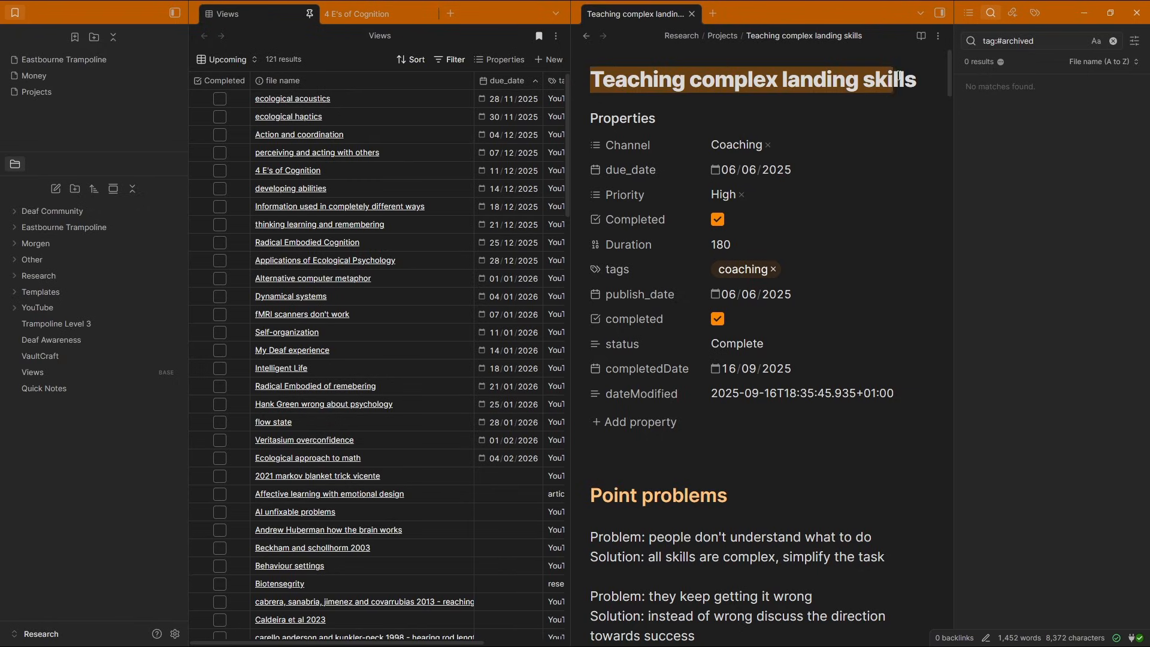
Open the Athlete environment relationship note and delete its two task lines and empty headings
left_click(848, 81)
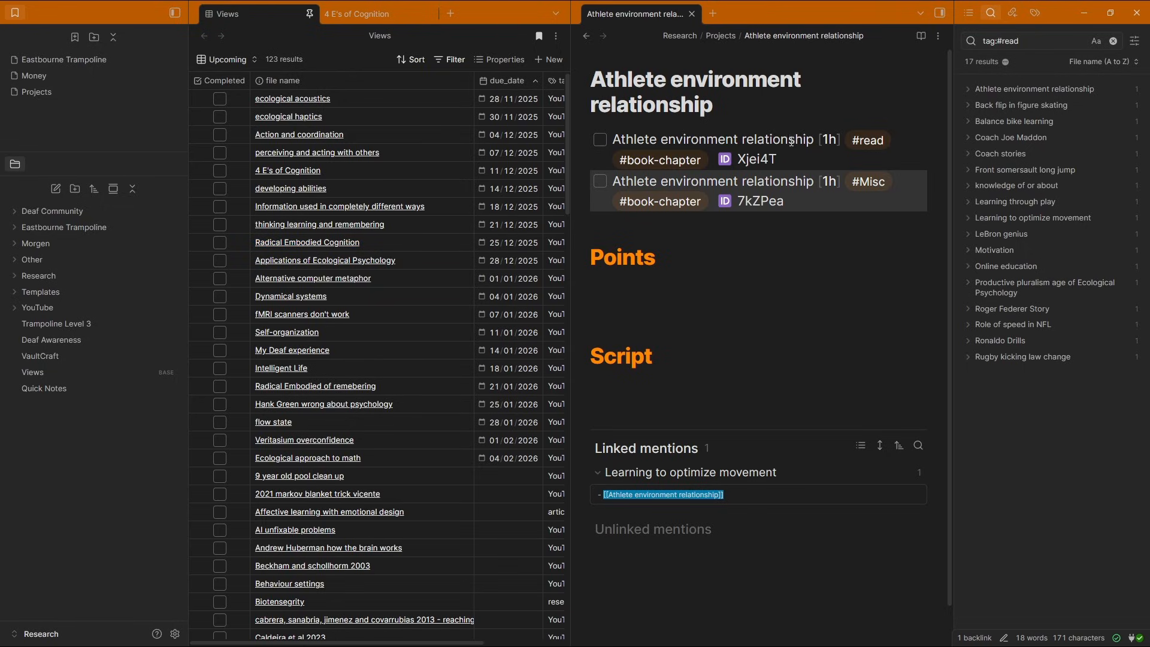
left_click(722, 141)
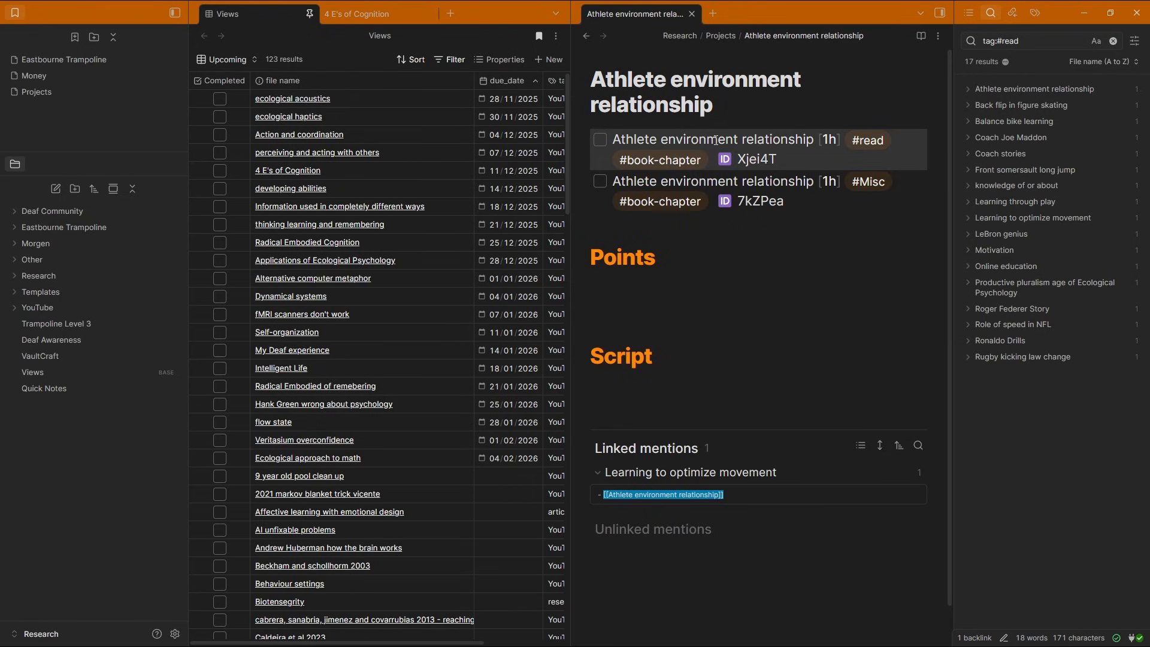
key("ctrl+d")
key("ctrl+d")
key("ctrl+d")
key("ctrl+d")
key("ctrl+d")
key("ctrl+d")
key("ctrl+d")
key("ctrl+d")
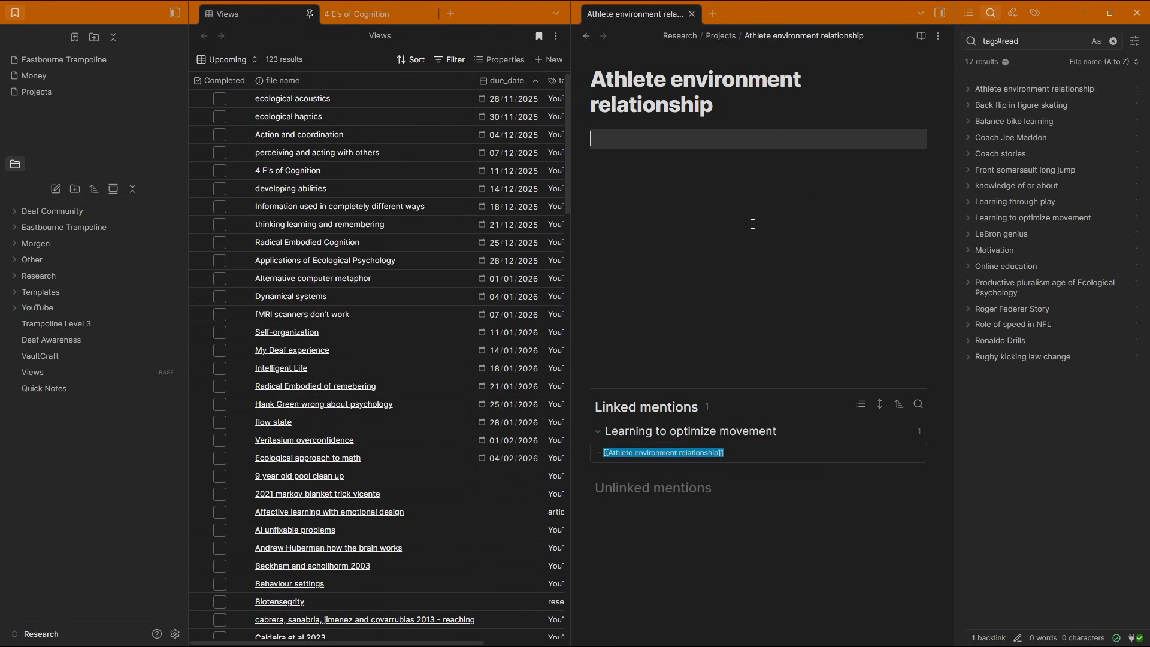
Insert the properties template into the Athlete environment relationship note
key("alt+e")
key("Return")
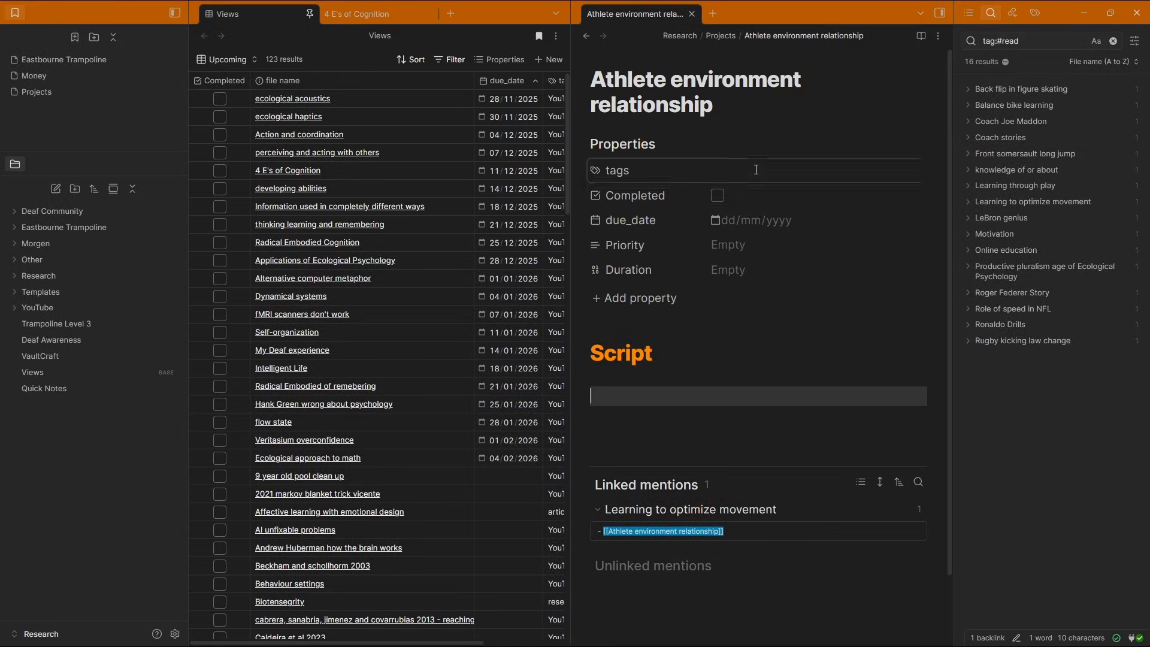
left_click(756, 169)
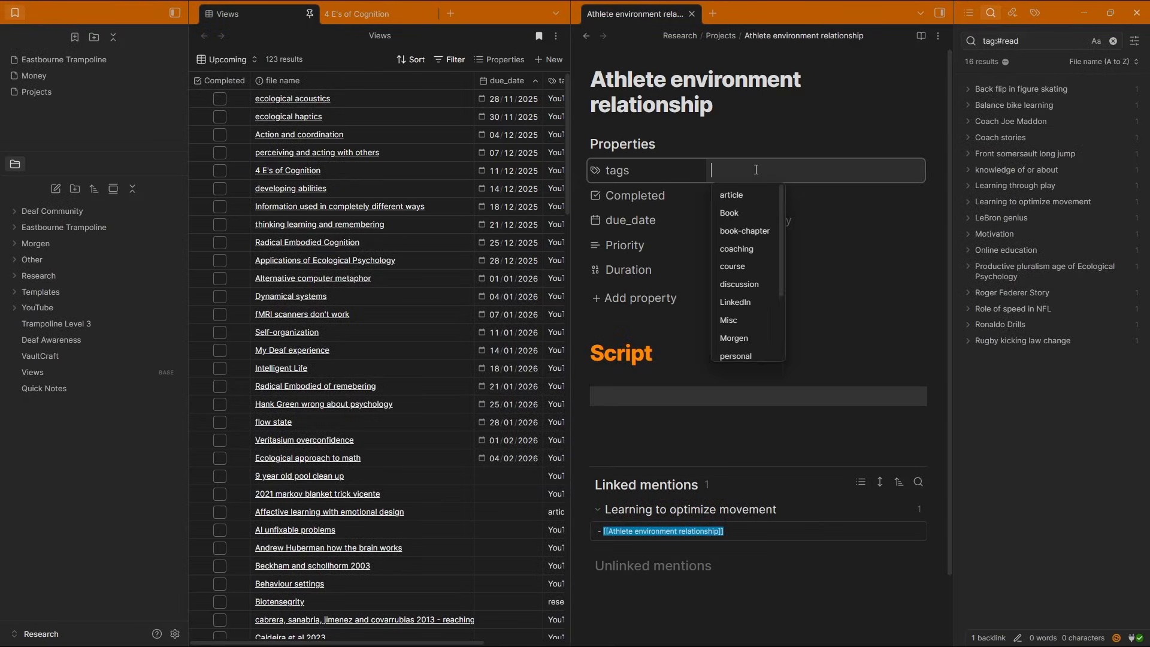
left_click(739, 111)
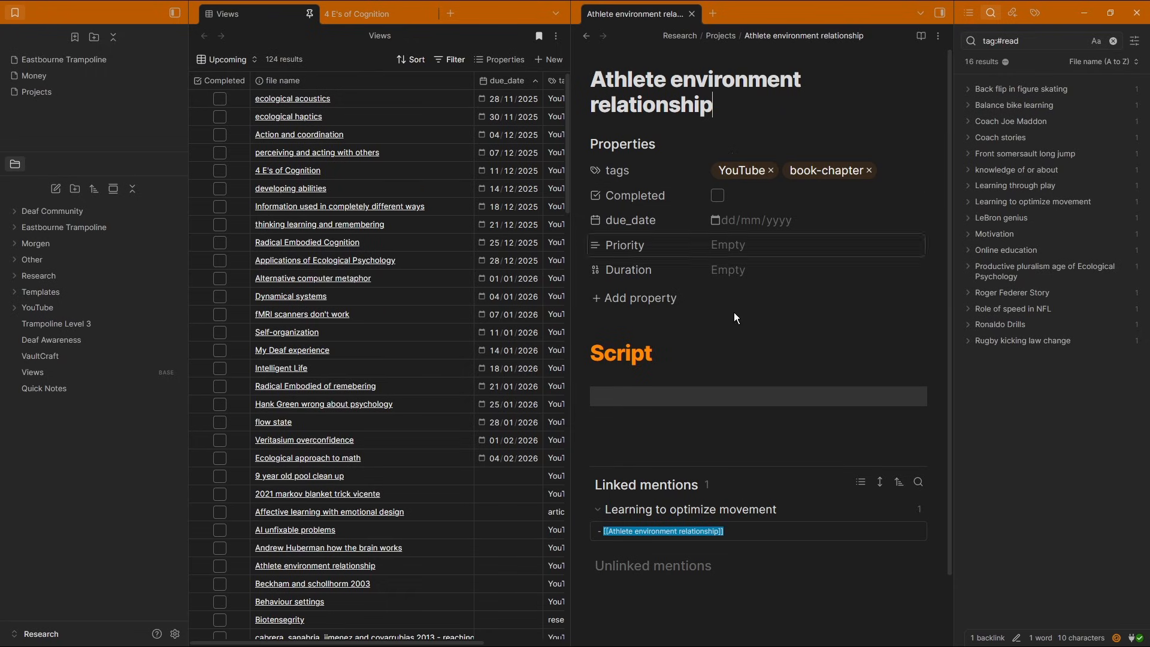
In the Learning to optimize movement note, remove the research tag and delete the rank property
left_click(691, 510)
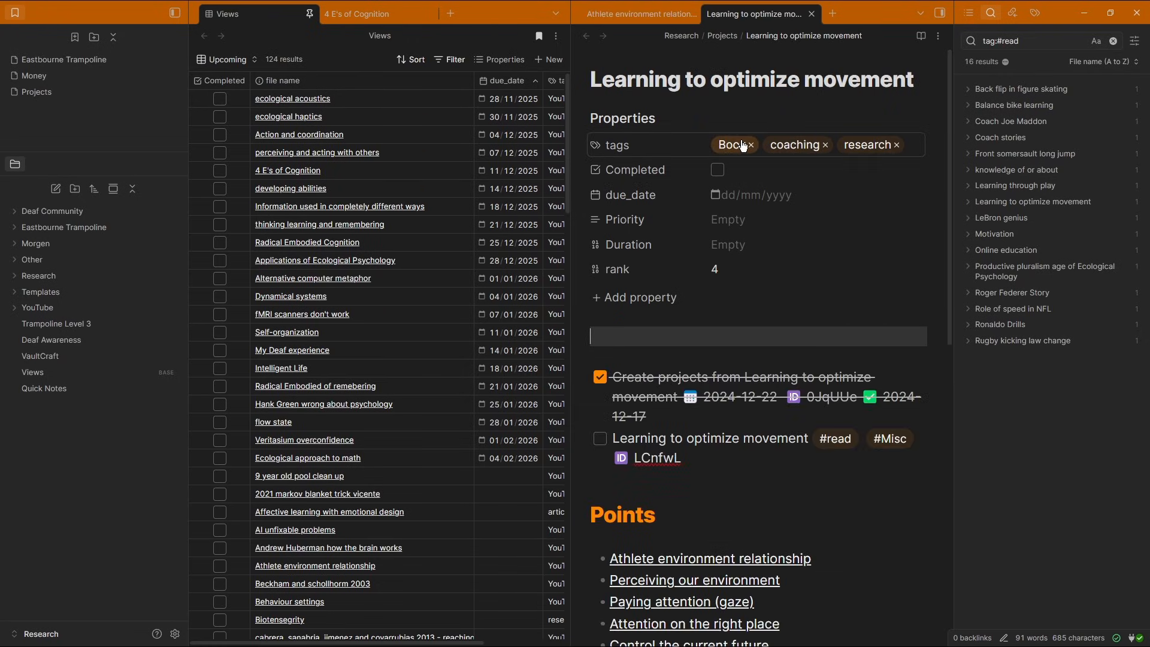
left_click(739, 270)
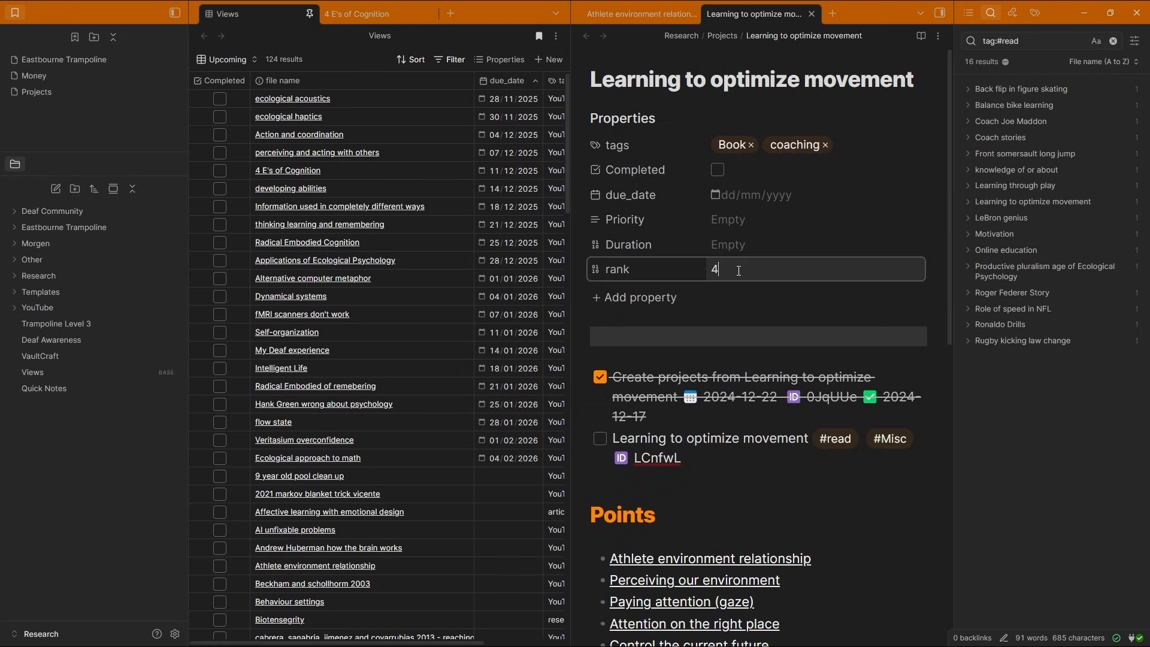
key("BackSpace")
left_click(597, 269)
left_click(631, 362)
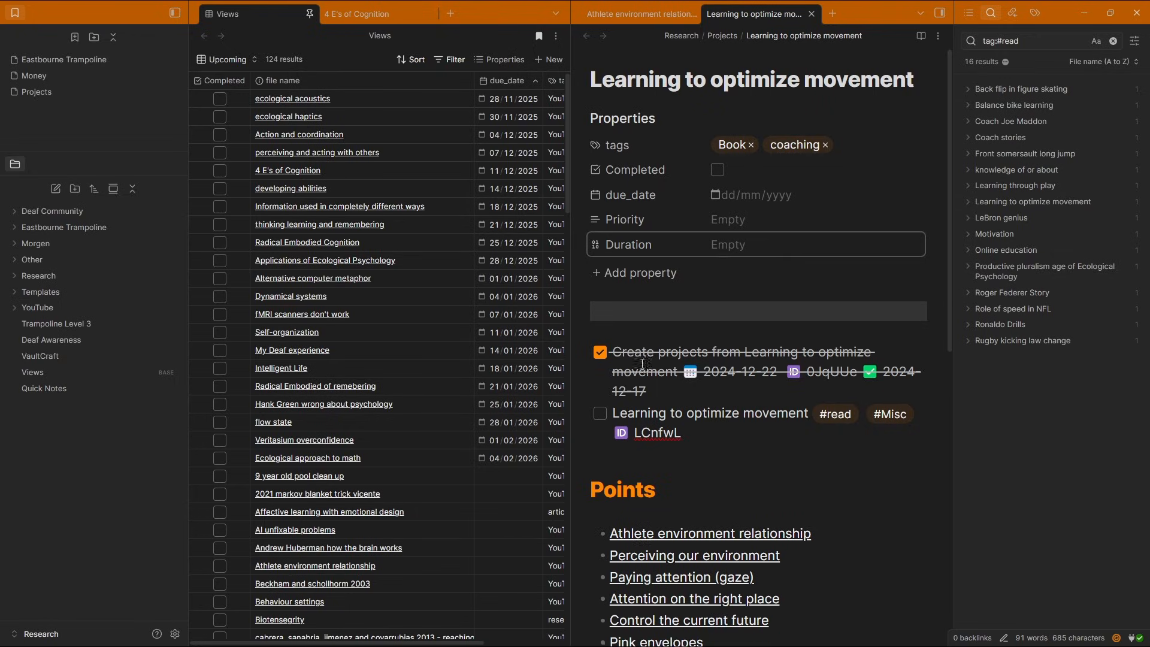
Delete the completed task and the Learning to optimize movement task lines from the note
key("ctrl+d")
key("ctrl+d")
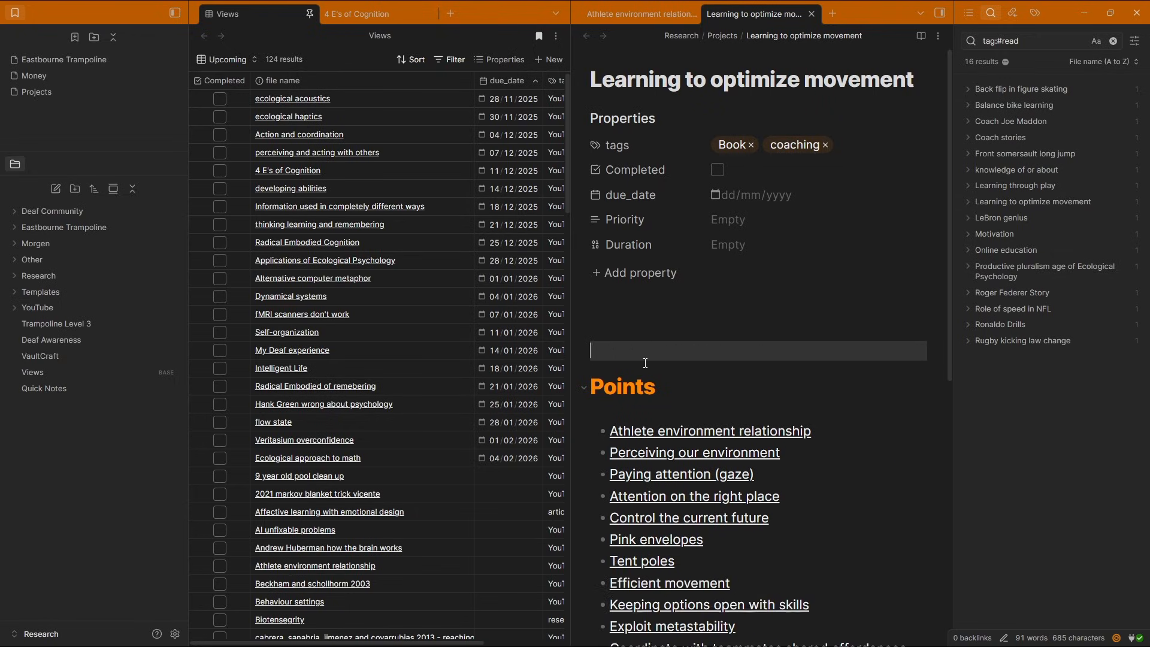
key("ctrl+d")
key("ctrl+d")
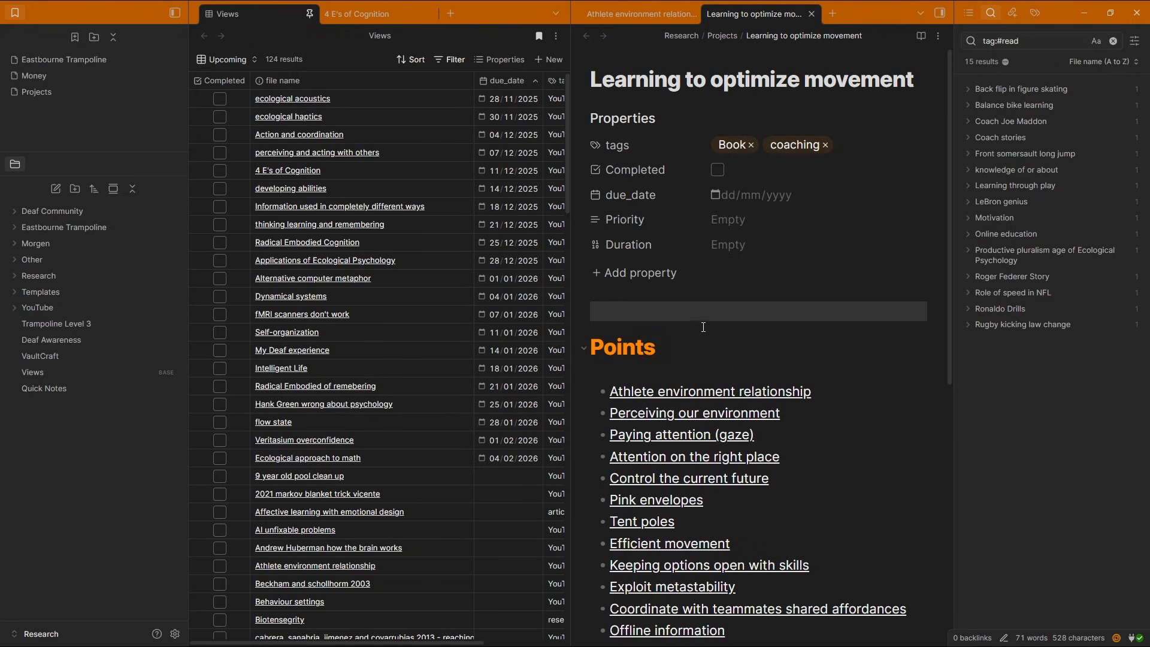
scroll(688, 180, "down", 6)
scroll(647, 149, "up", 2)
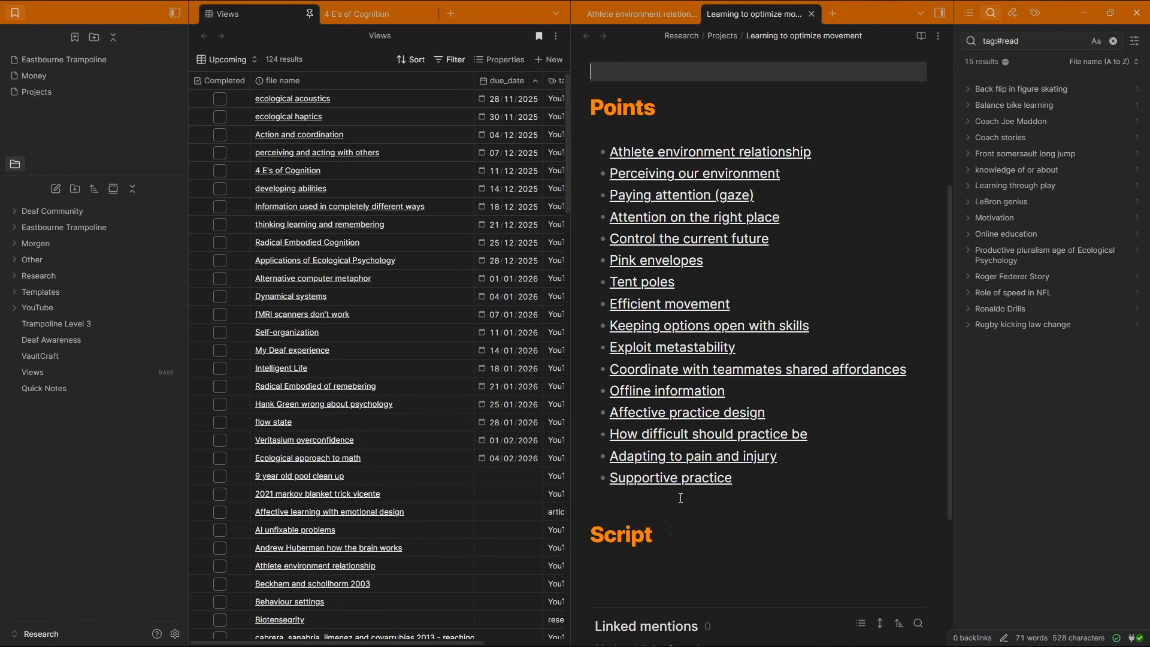
Preview the Athlete environment relationship note and search the vault for notes tagged Book
mouse_move(742, 153)
left_click(495, 200)
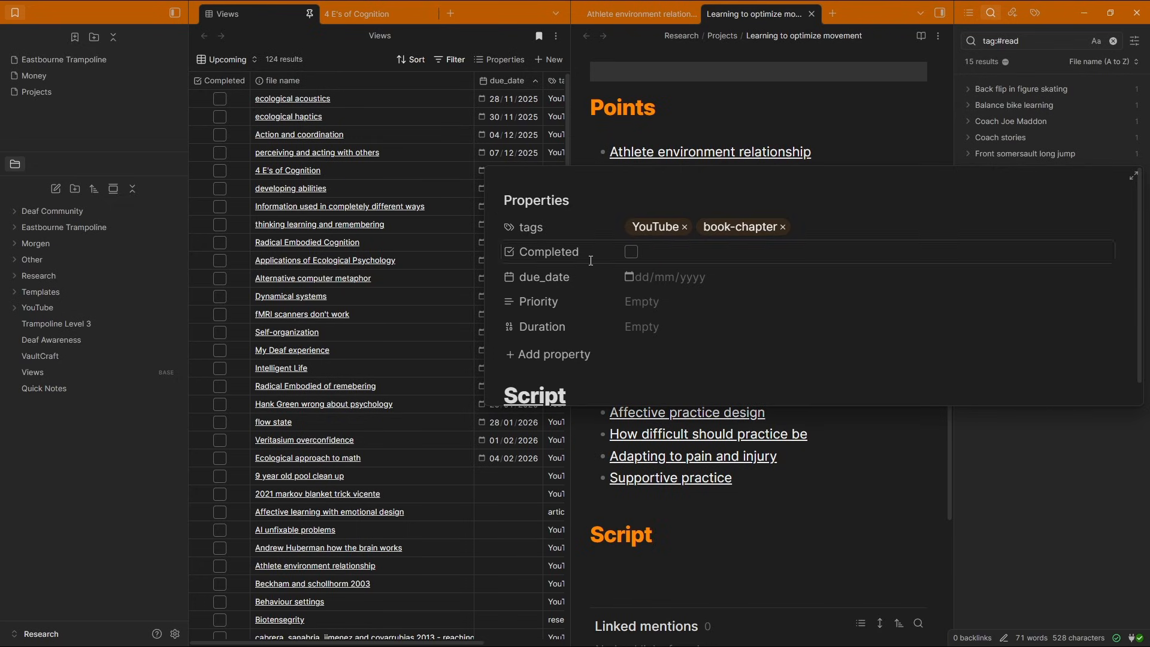
left_click(497, 200)
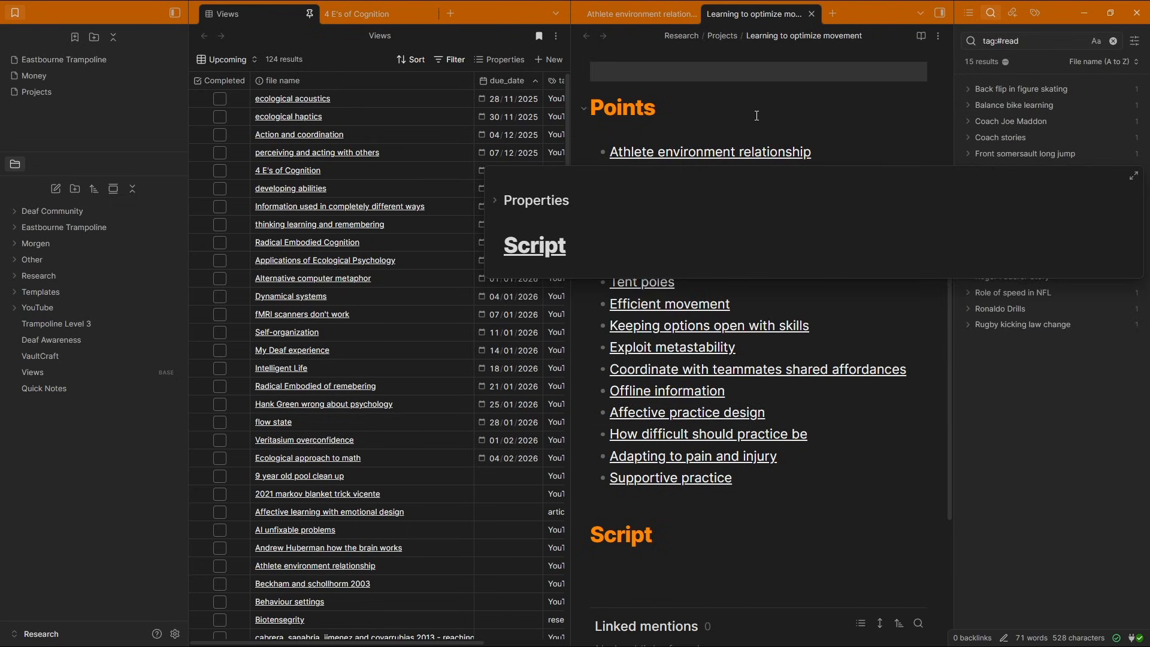
mouse_move(732, 178)
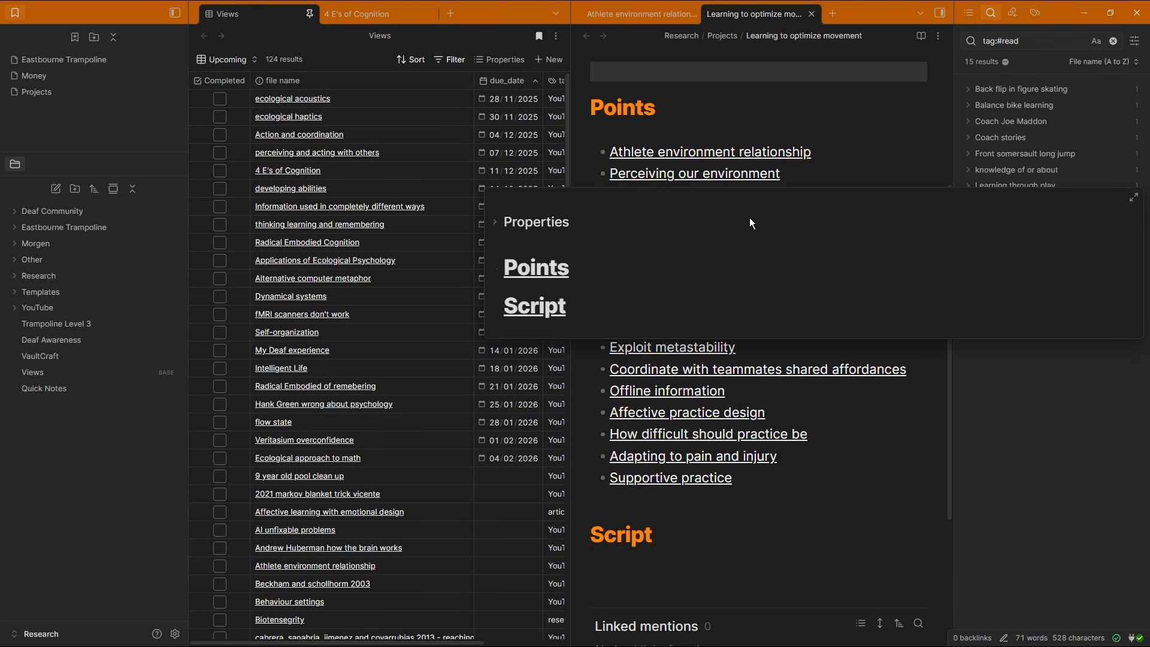
scroll(757, 112, "up", 4)
left_click(733, 144)
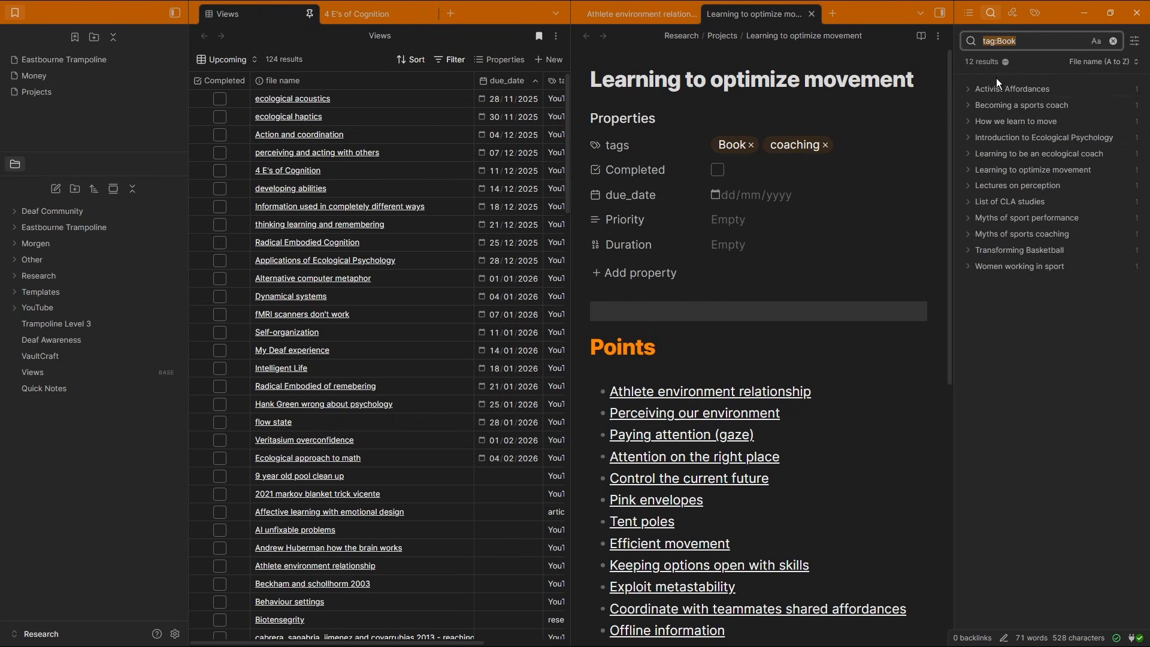
Open and review the Introduction to Ecological Psychology and Coach stories notes from the Book tag results
left_click(1030, 137)
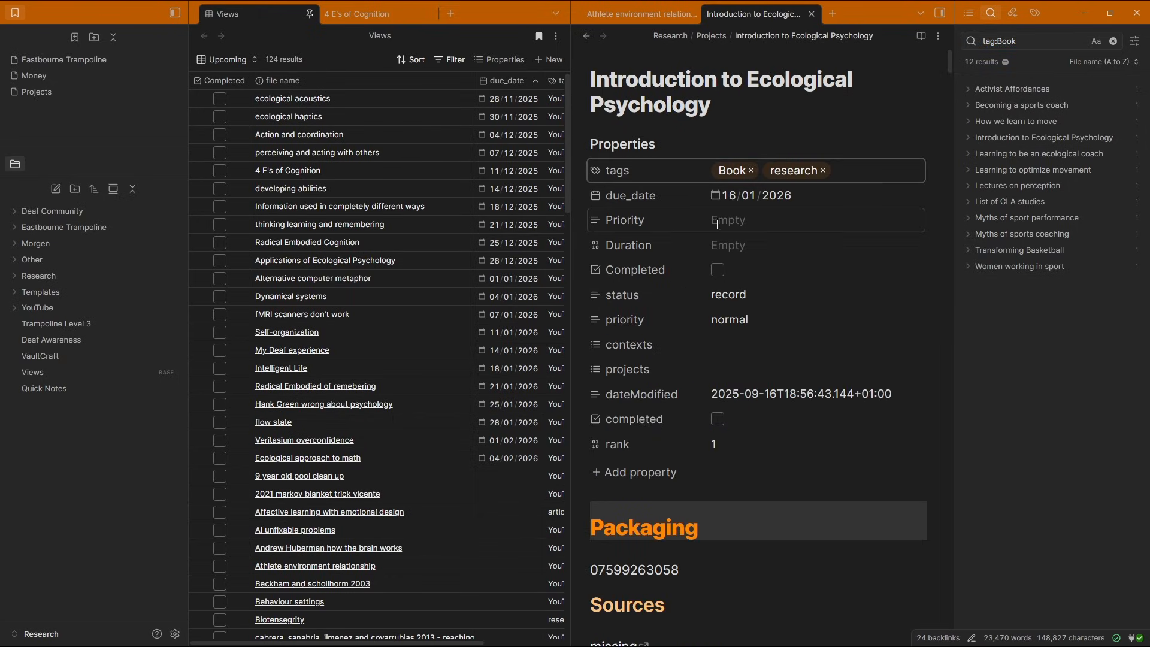
left_click(633, 145)
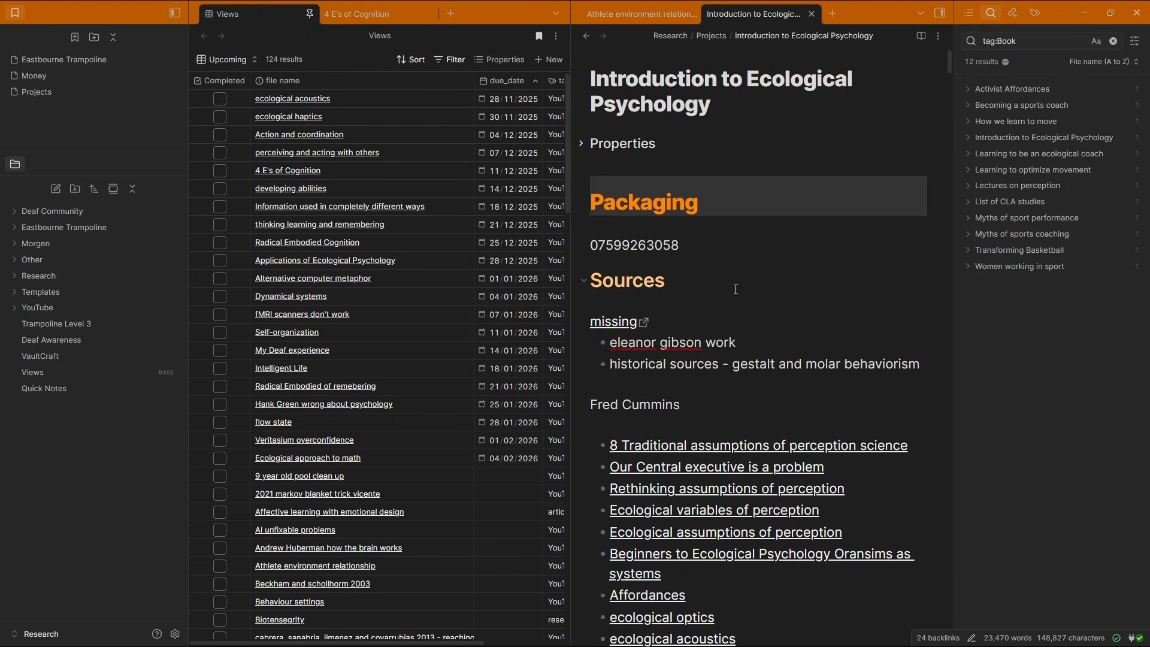
scroll(734, 292, "down", 4)
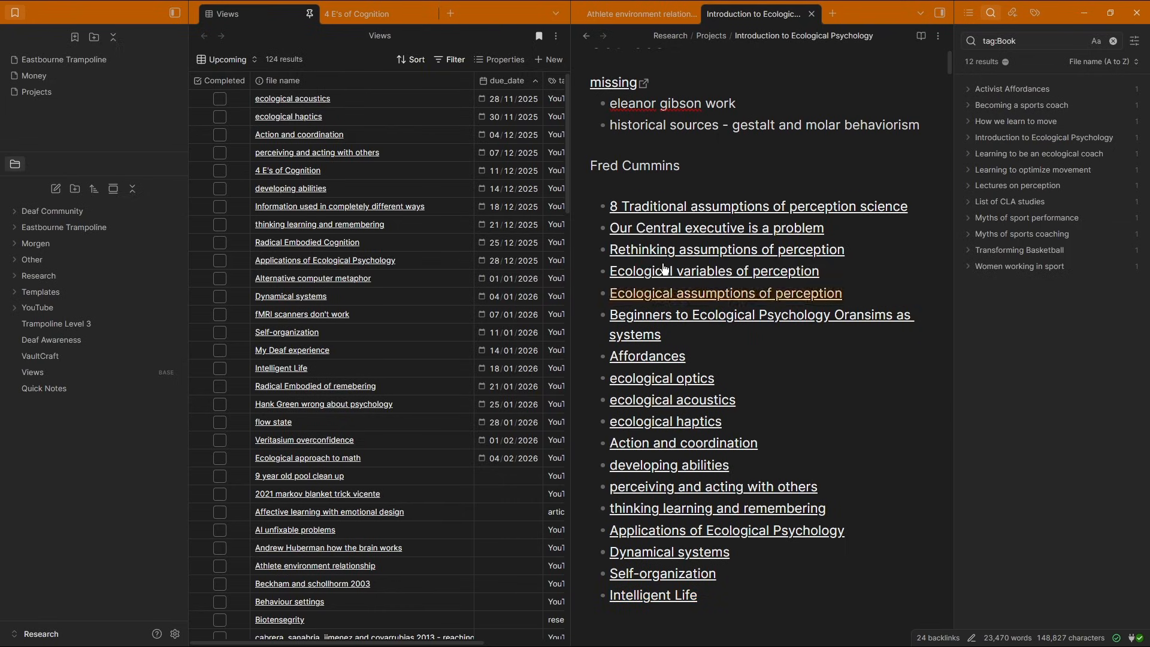
mouse_move(670, 208)
scroll(717, 328, "down", 8)
scroll(718, 328, "up", 8)
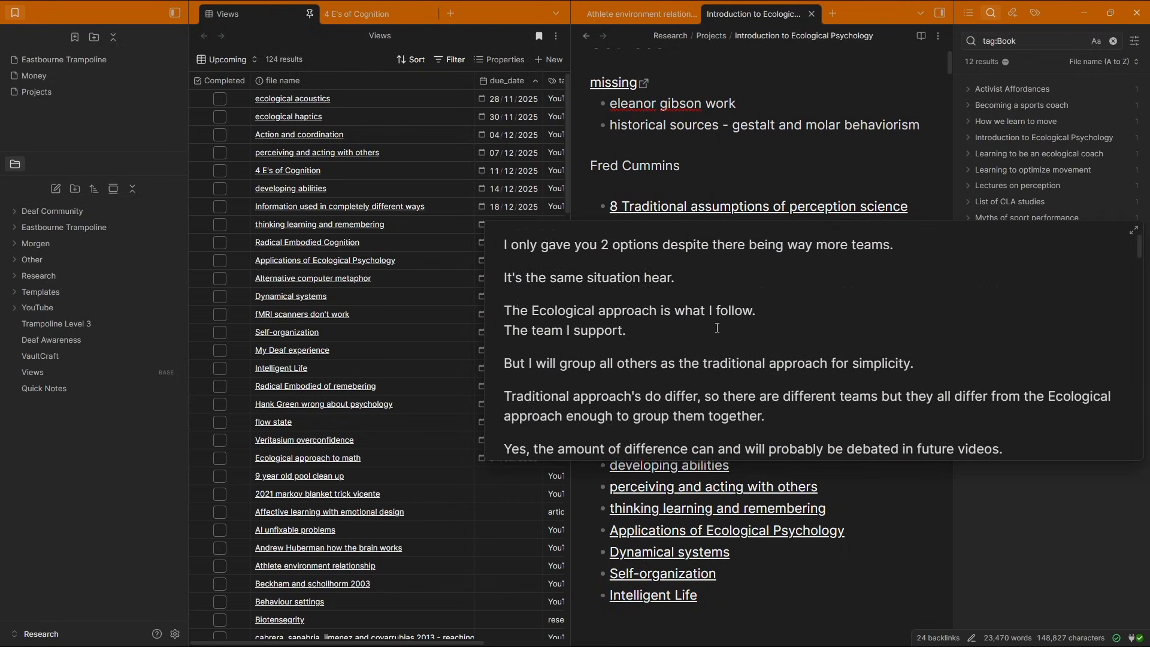
left_click(689, 178)
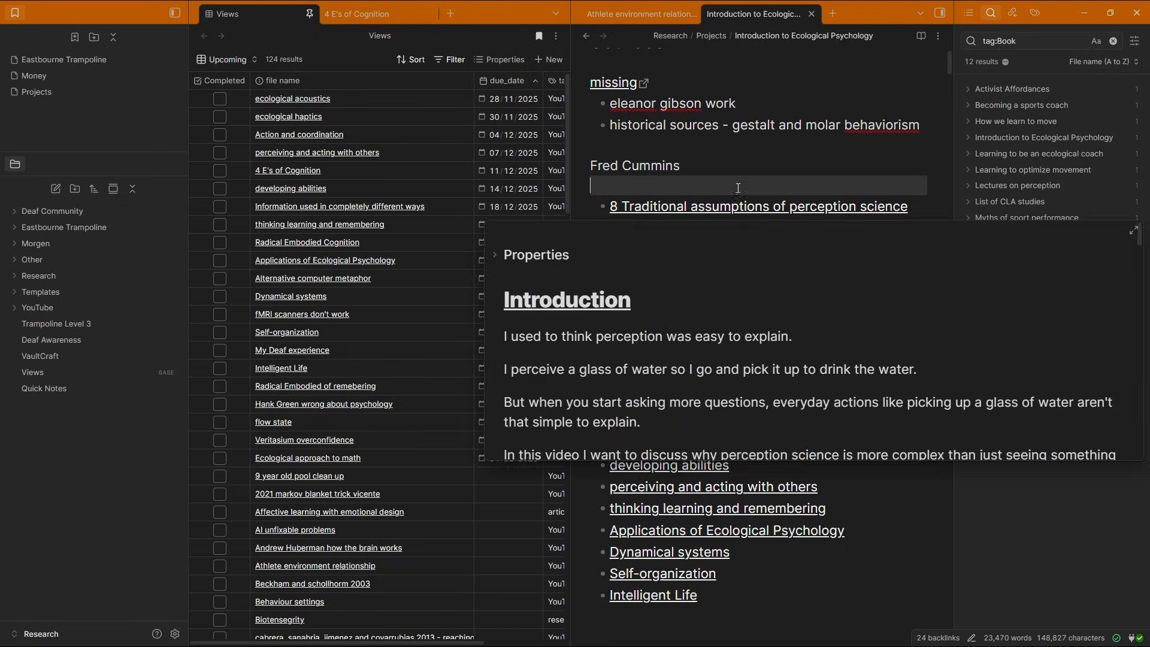
scroll(689, 177, "up", 3)
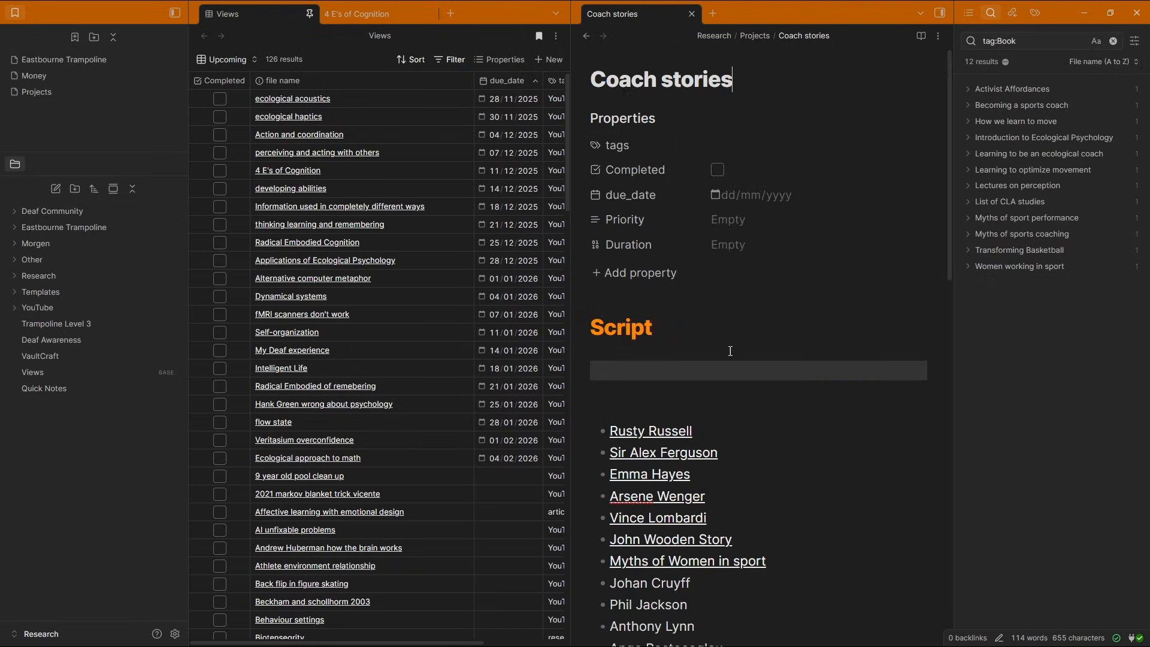
scroll(813, 194, "down", 5)
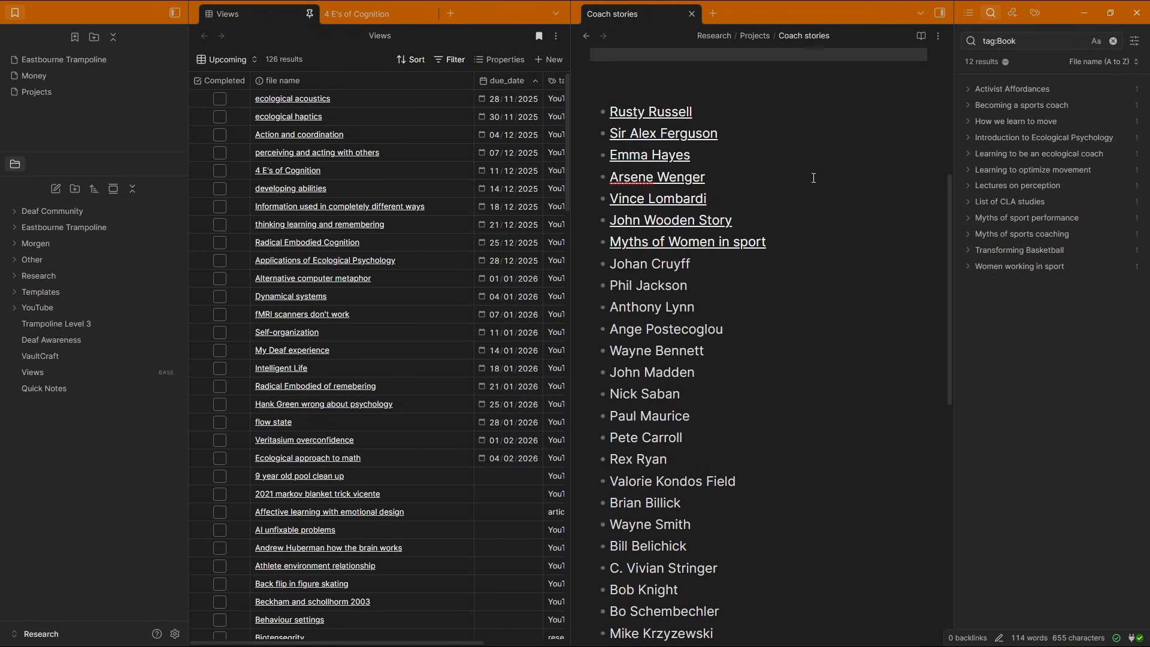
scroll(752, 389, "down", 5)
scroll(772, 375, "up", 7)
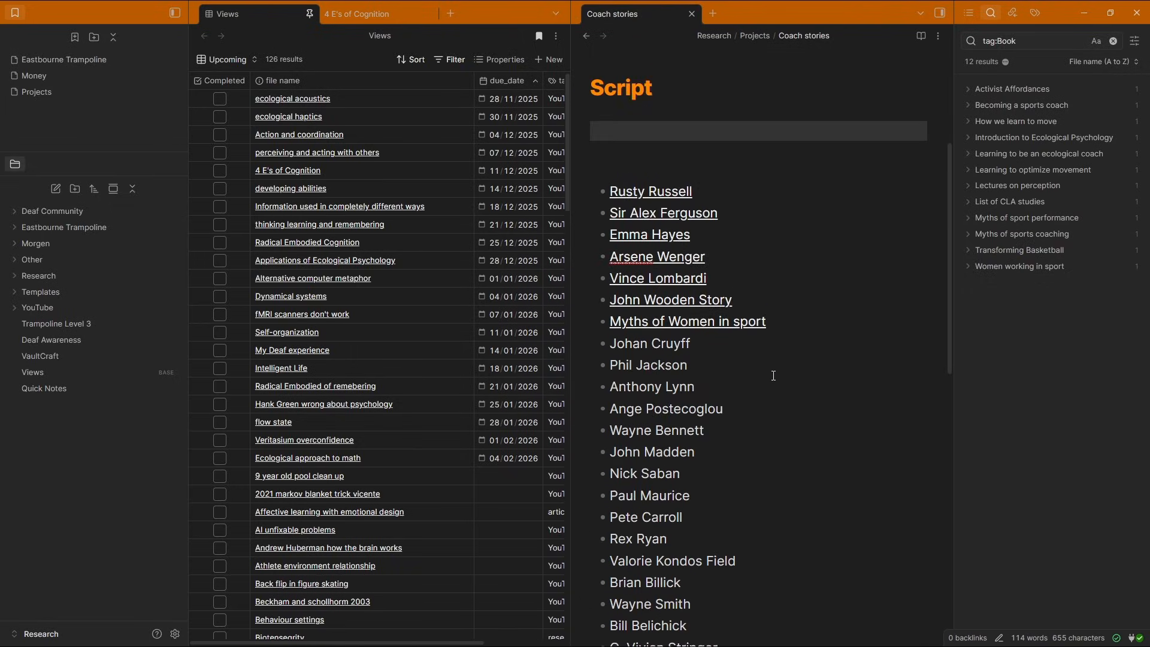
Add the Collection tag to the Coach stories note's tags property
scroll(818, 362, "down", 1)
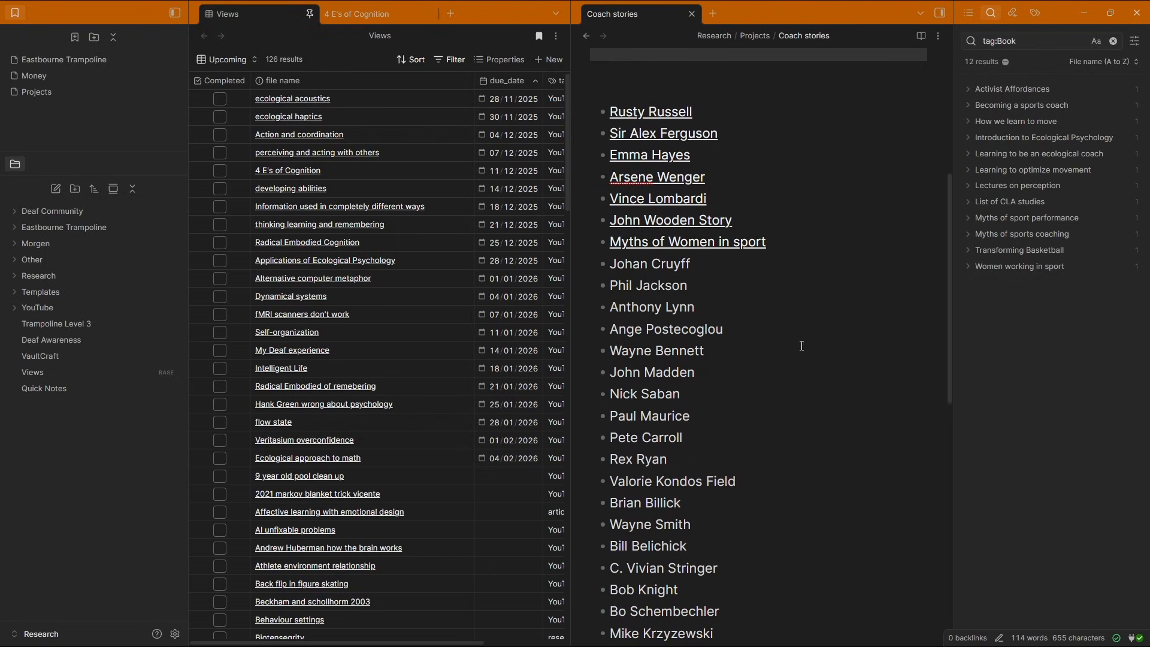
scroll(684, 435, "down", 5)
scroll(713, 279, "up", 10)
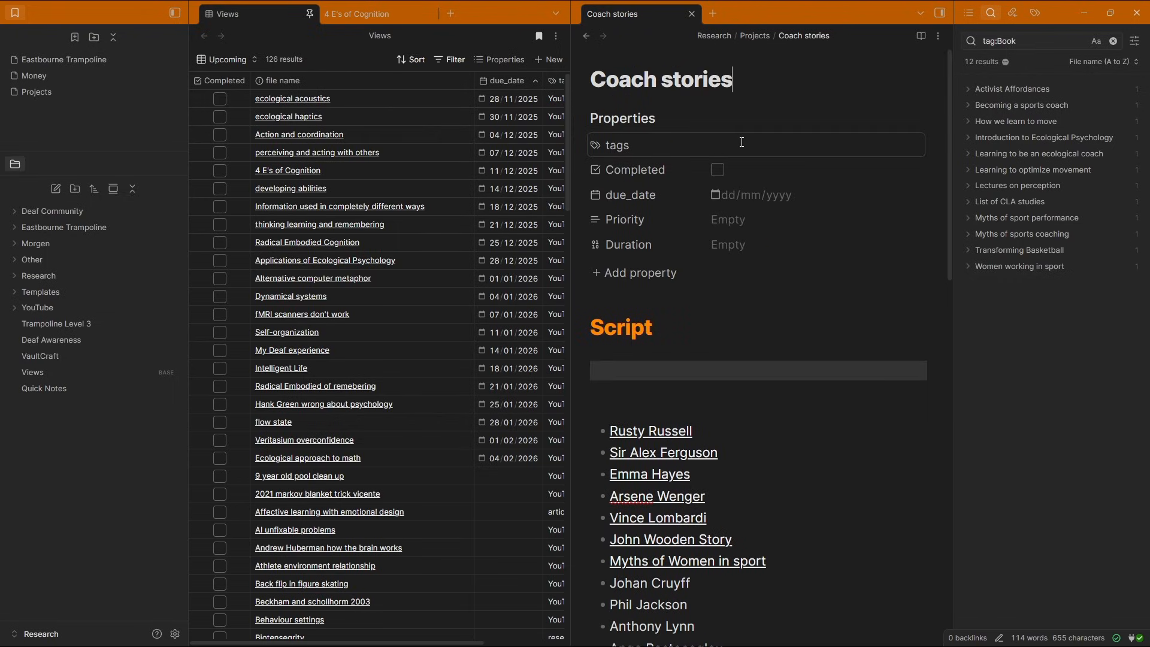
left_click(741, 142)
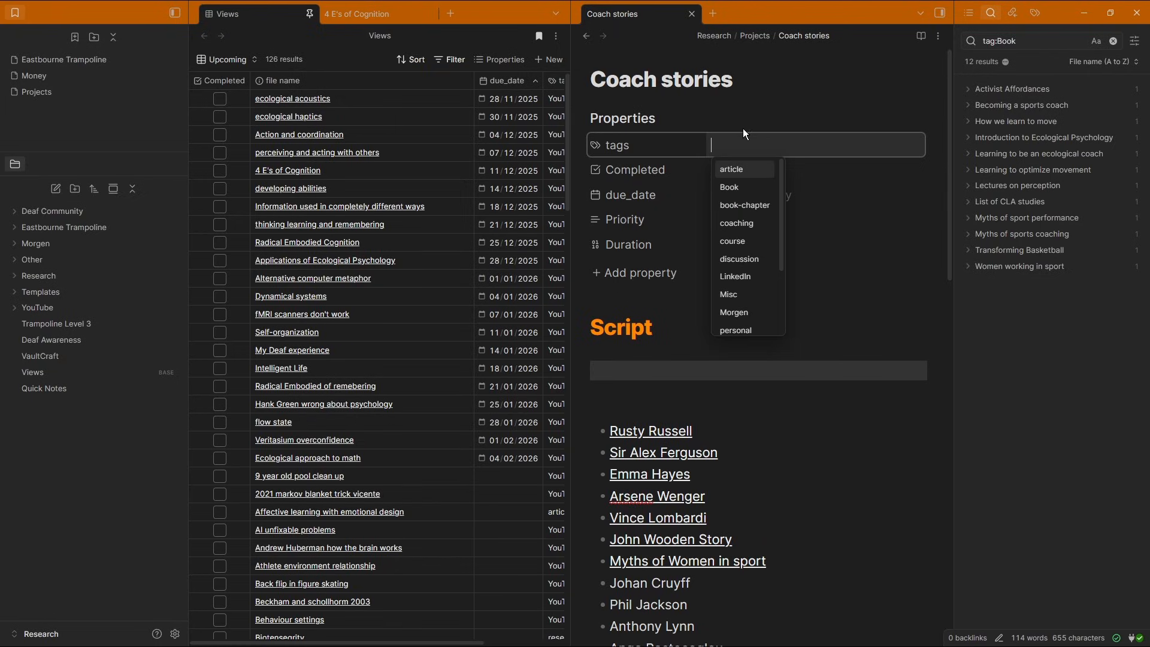
type("Collection")
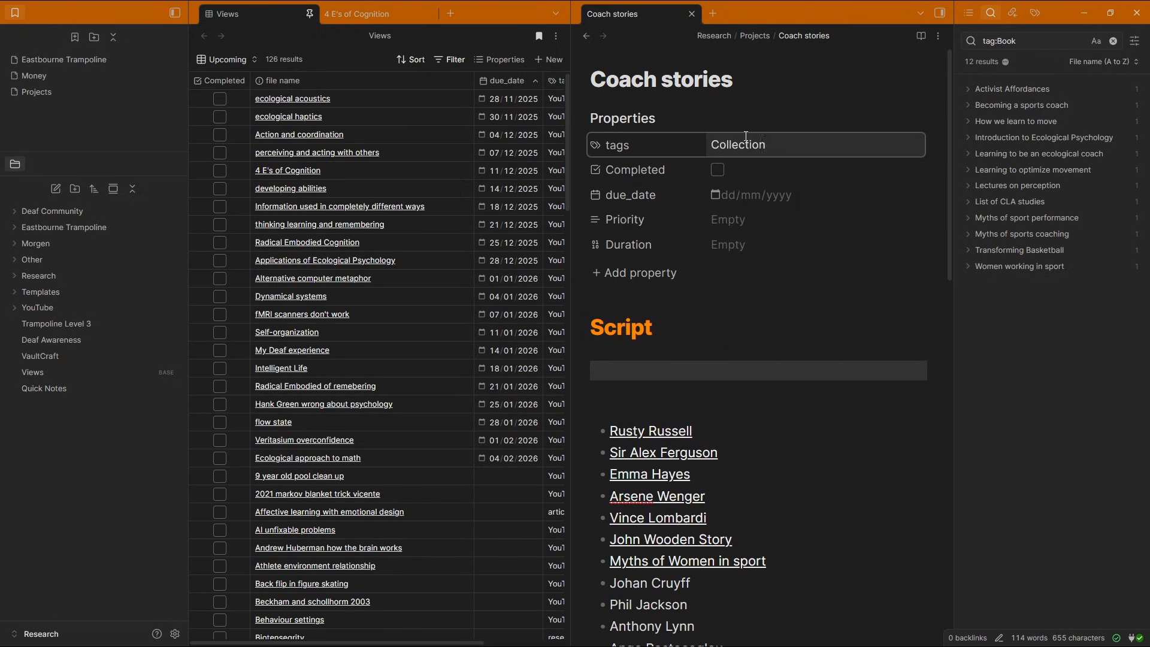
key("Return")
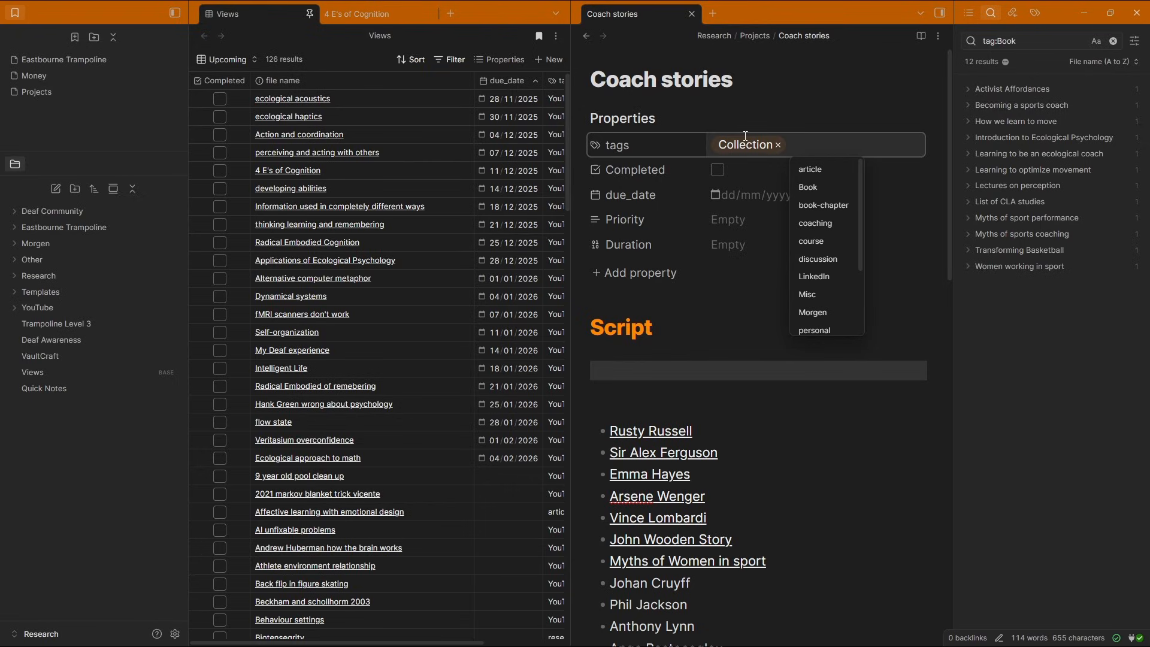
Set the Coach stories due date to 30/12/2025 and remove the empty line under the Script heading
left_click(751, 198)
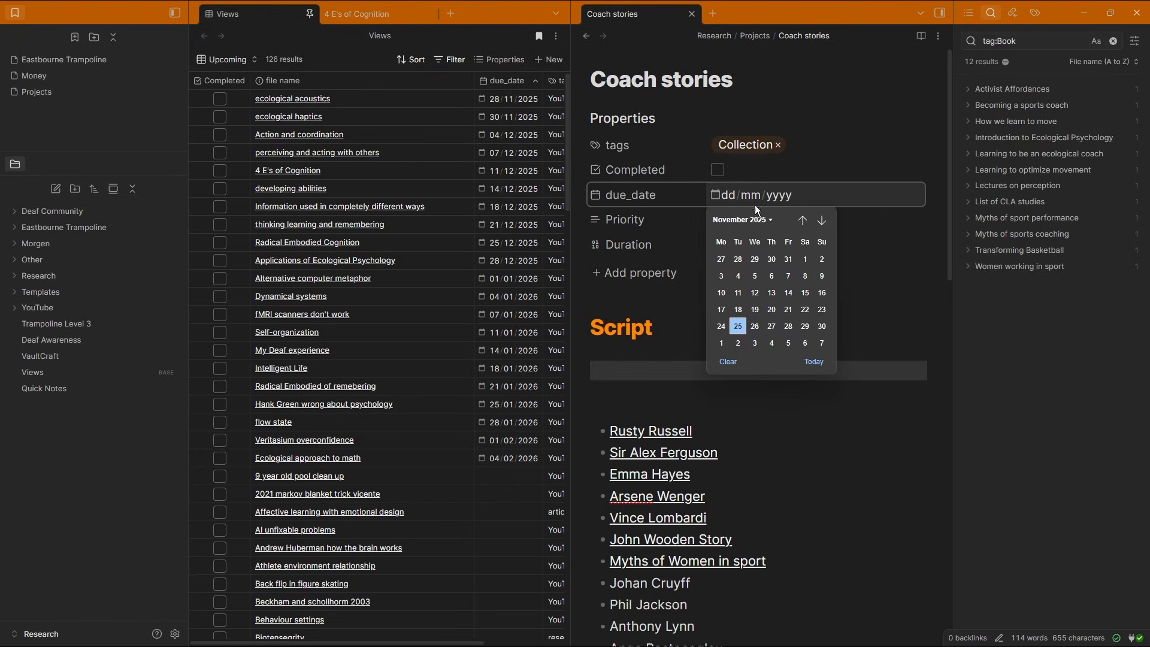
left_click(821, 220)
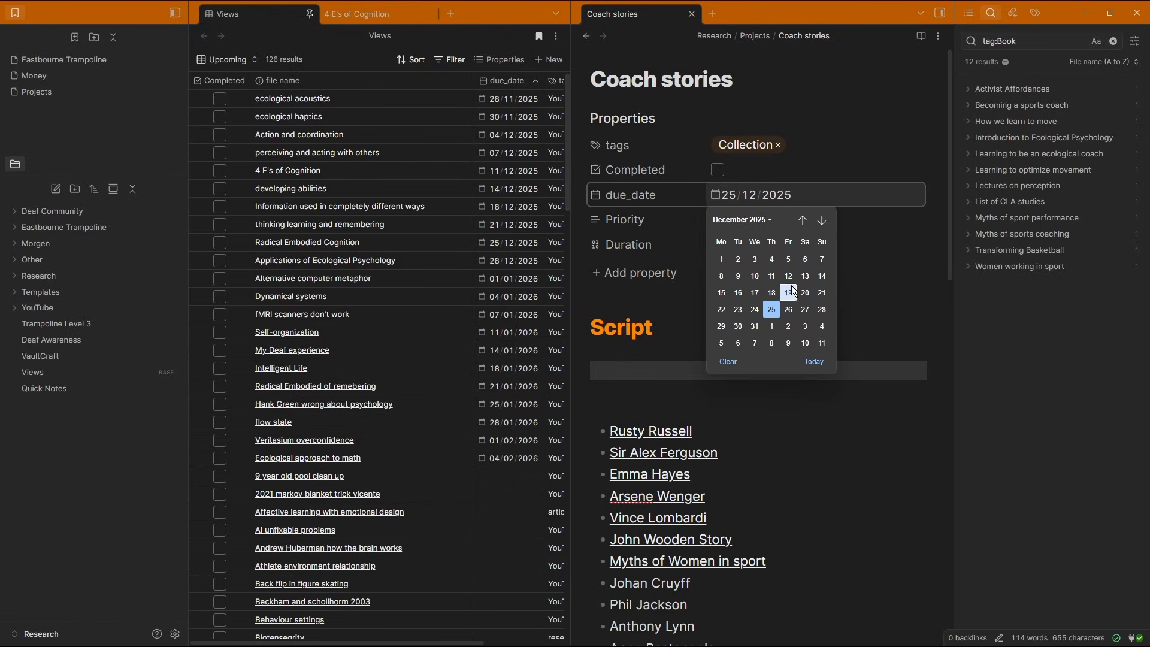
left_click(738, 327)
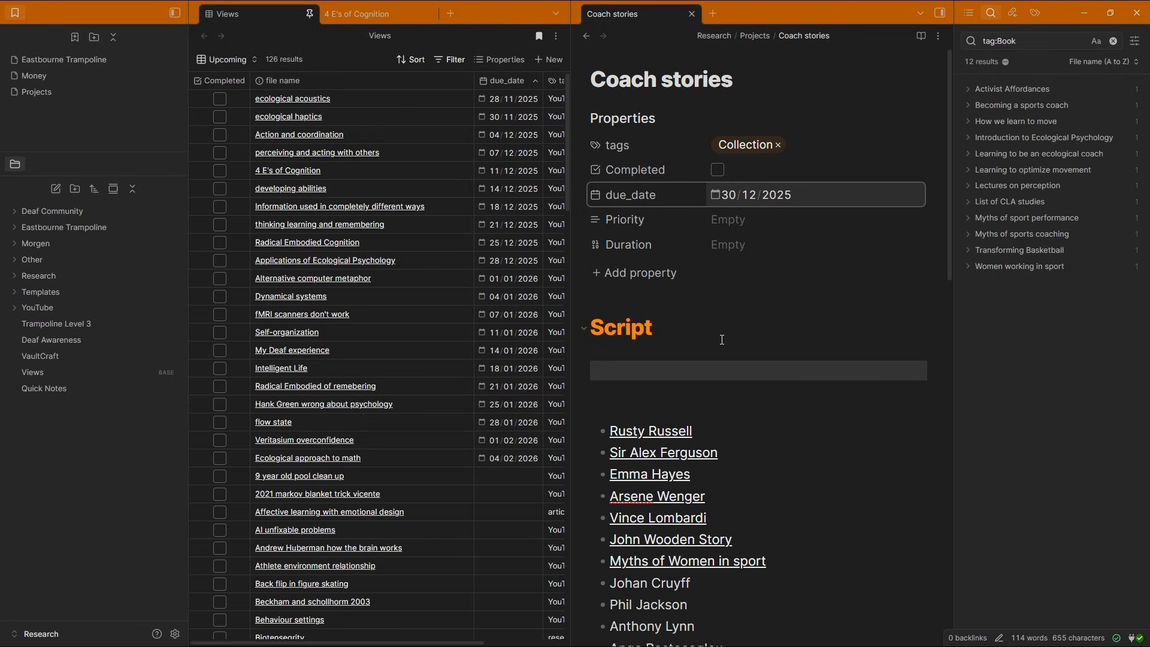
left_click(709, 366)
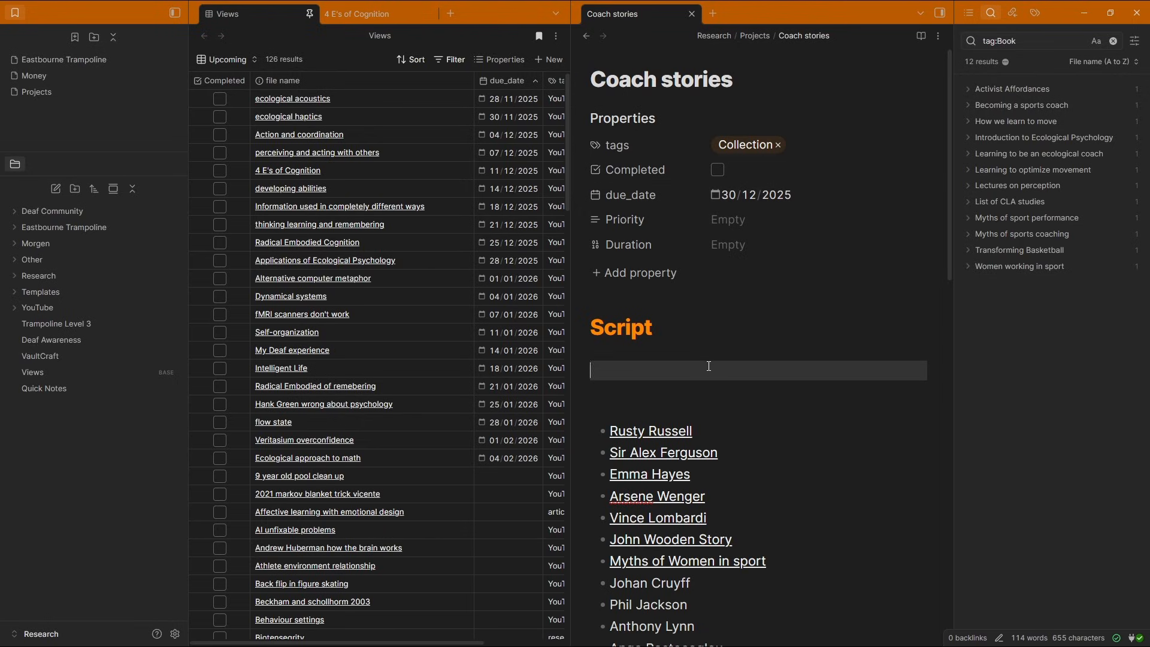
key("BackSpace")
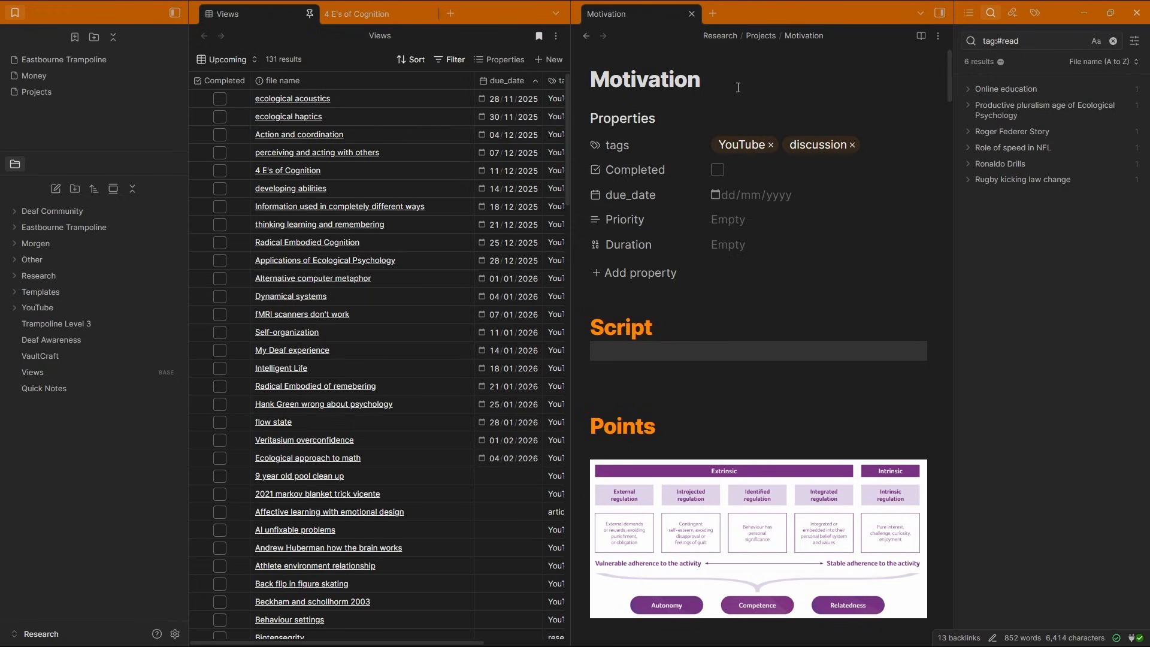
Open the Motivation note and jump through its Extrinsic, Intrinsic and Script sections using the outline
left_click(738, 87)
left_click(974, 11)
left_click(1015, 120)
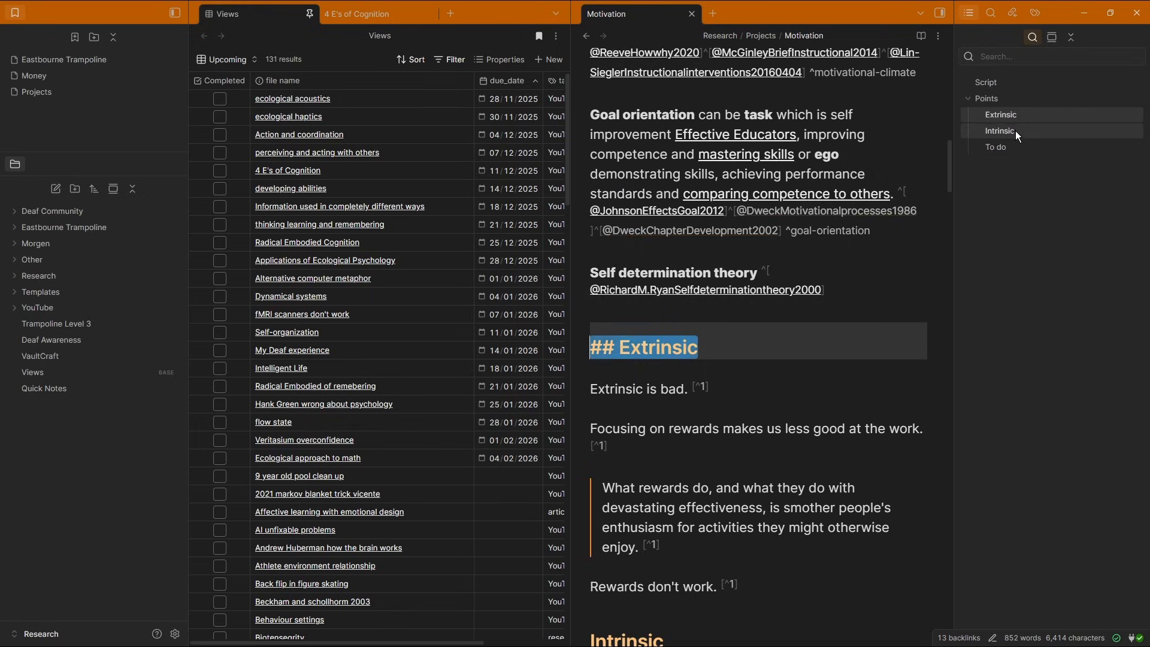
left_click(1015, 130)
left_click(669, 410)
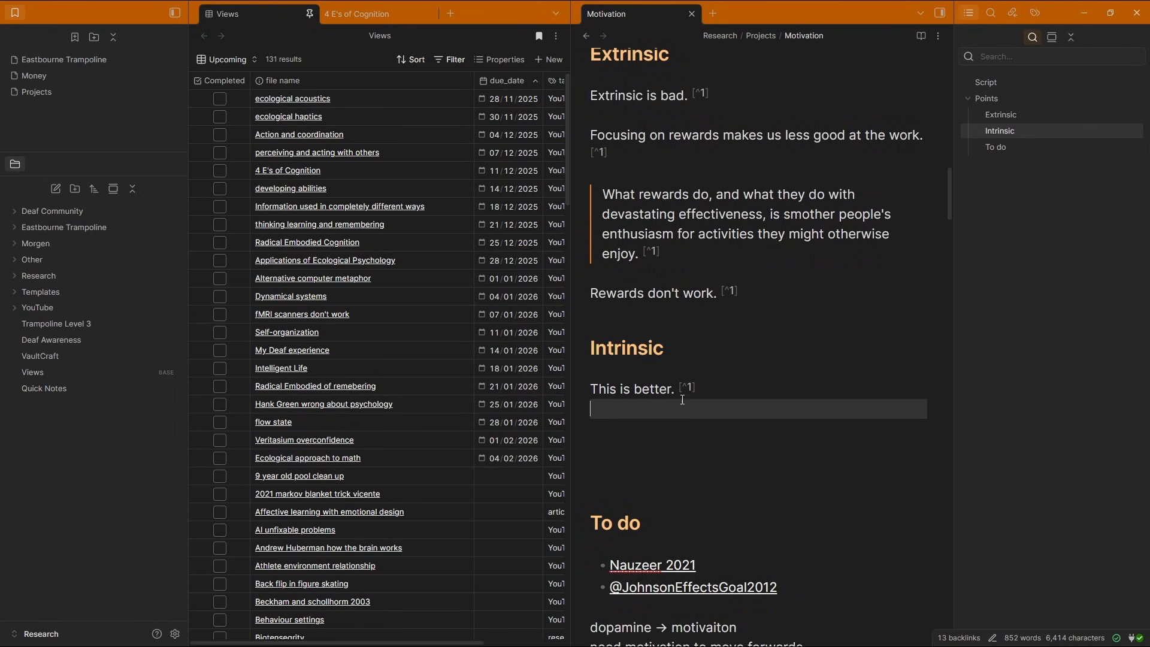
scroll(656, 397, "down", 8)
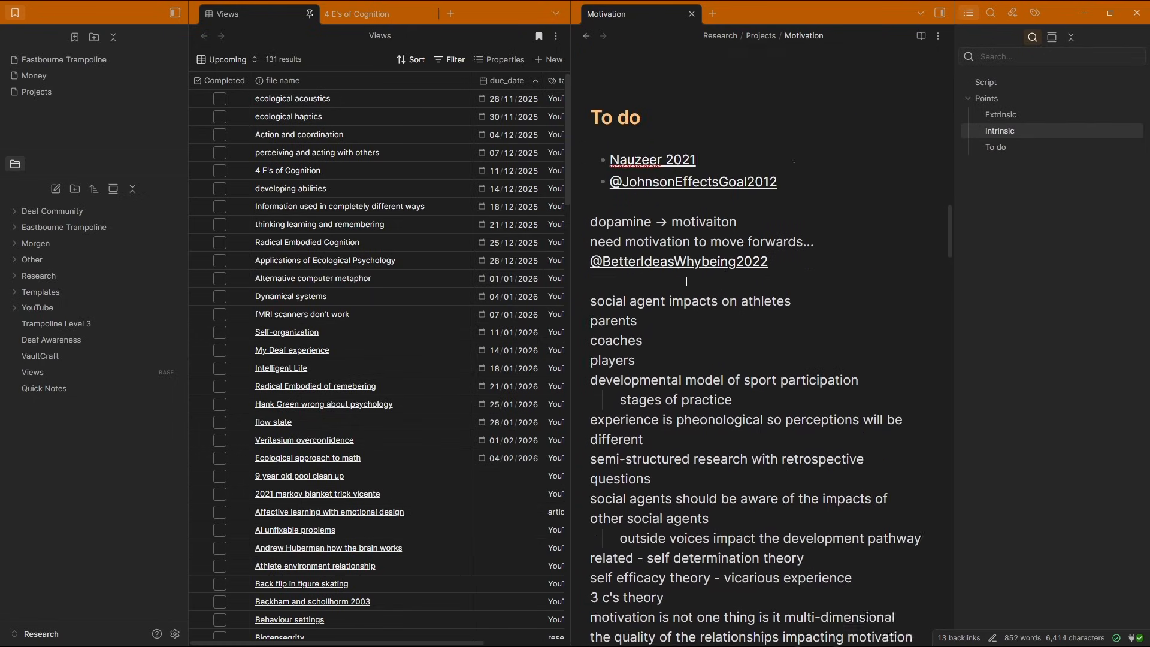
scroll(698, 226, "up", 1)
scroll(700, 215, "down", 15)
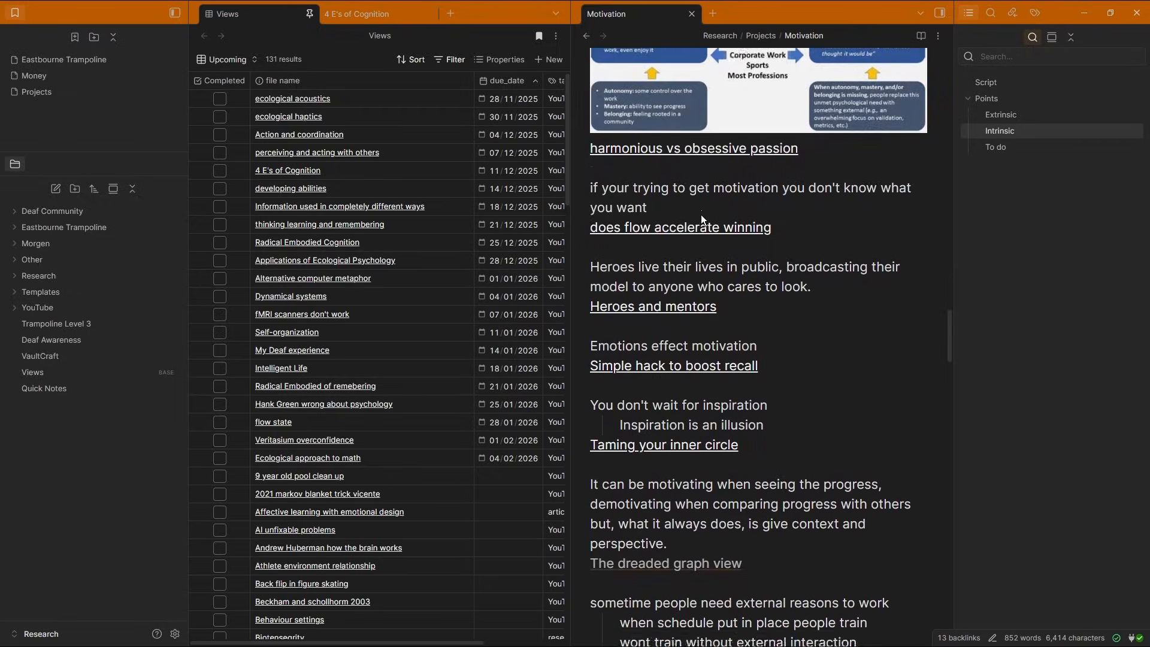
left_click(1007, 80)
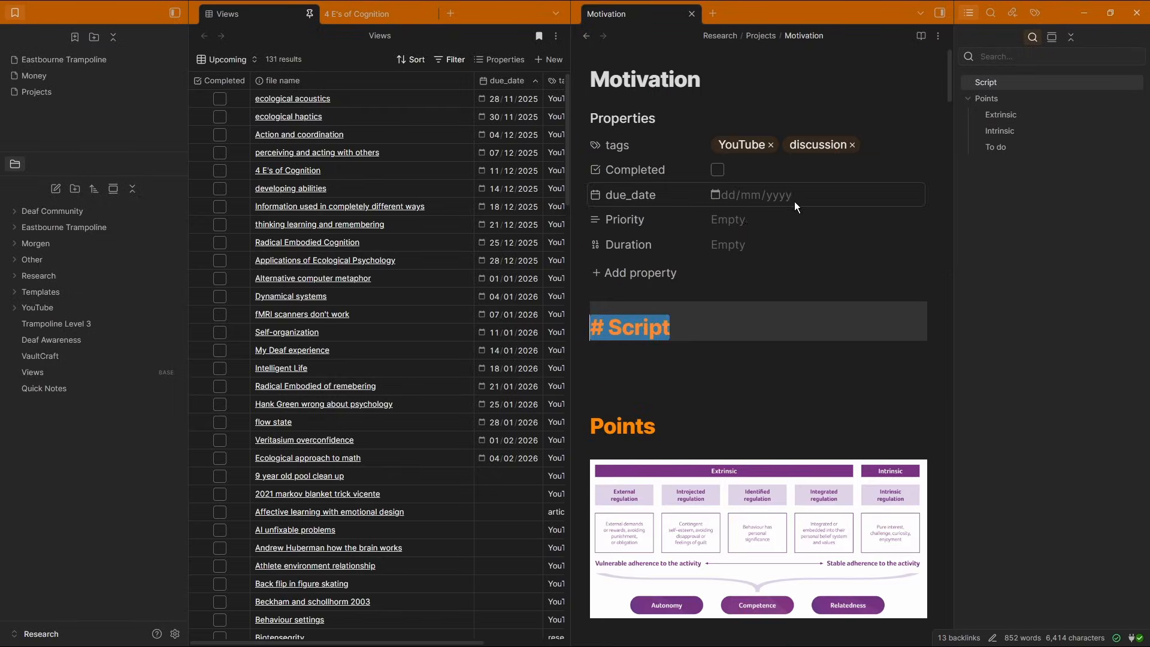
left_click(666, 356)
scroll(666, 356, "down", 6)
scroll(734, 333, "up", 6)
scroll(713, 302, "up", 1)
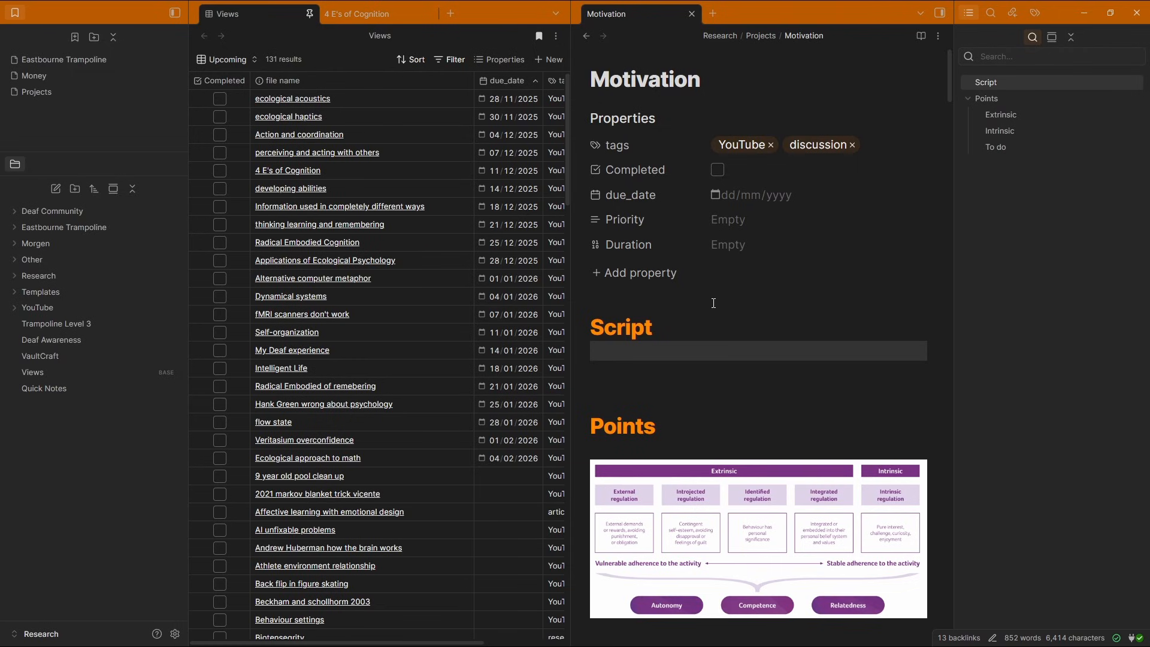
Review the Motivation note's linked and unlinked mentions in the backlinks pane
left_click(1018, 16)
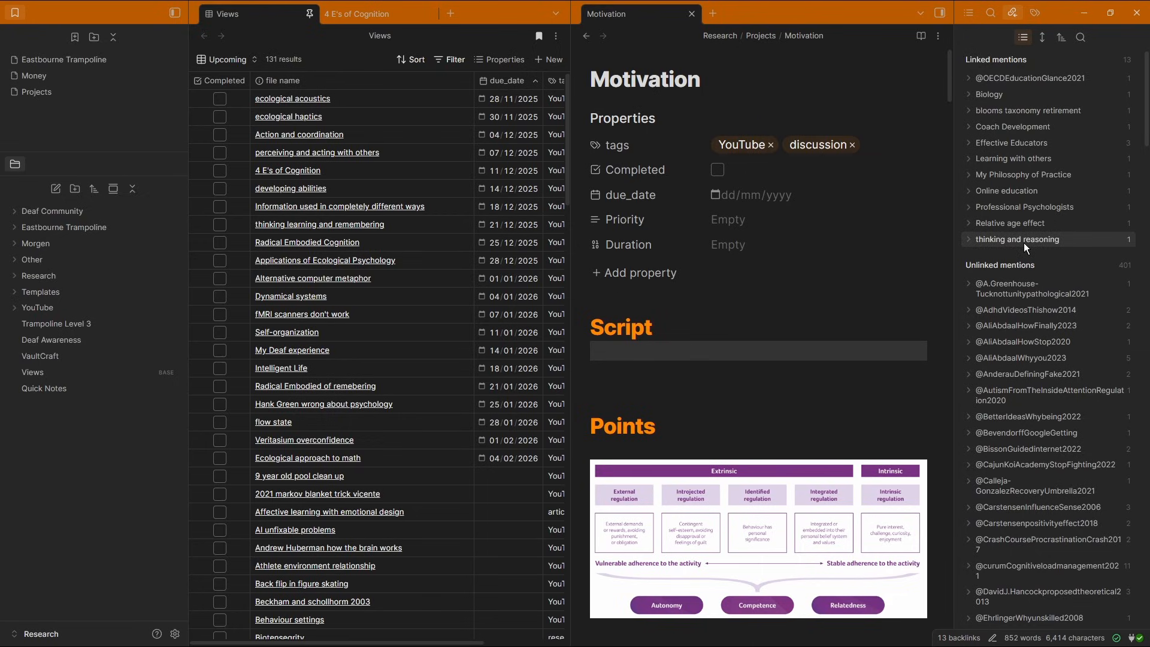
scroll(1042, 353, "down", 5)
scroll(1043, 326, "up", 5)
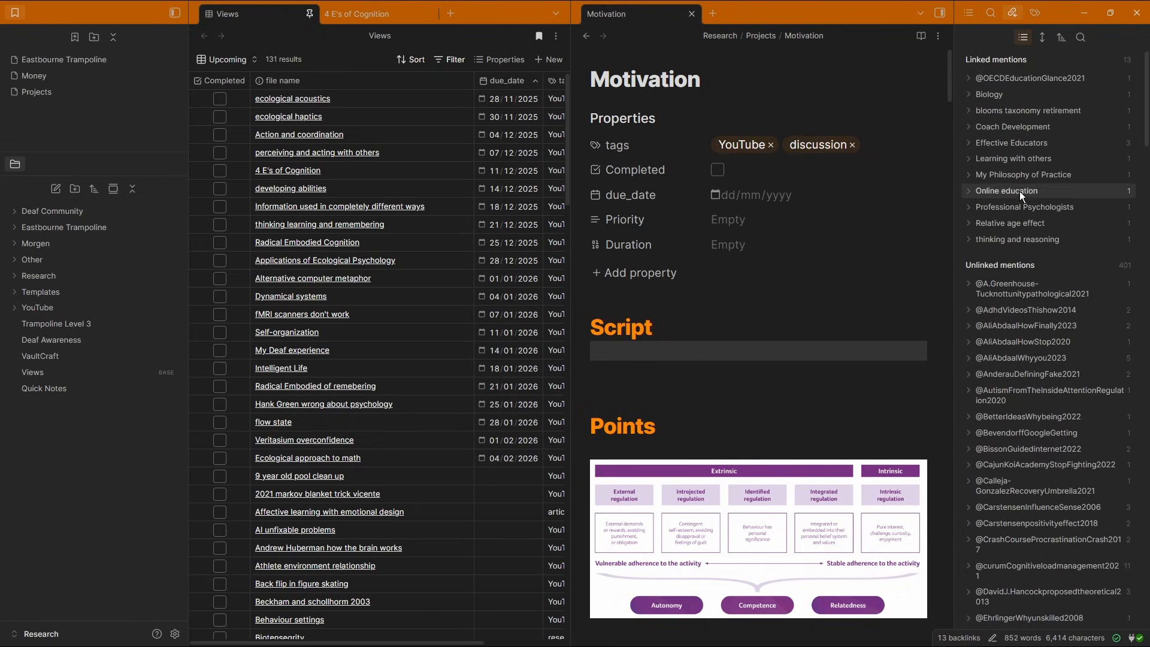
scroll(1011, 300, "down", 6)
scroll(1011, 299, "down", 10)
scroll(1011, 299, "up", 12)
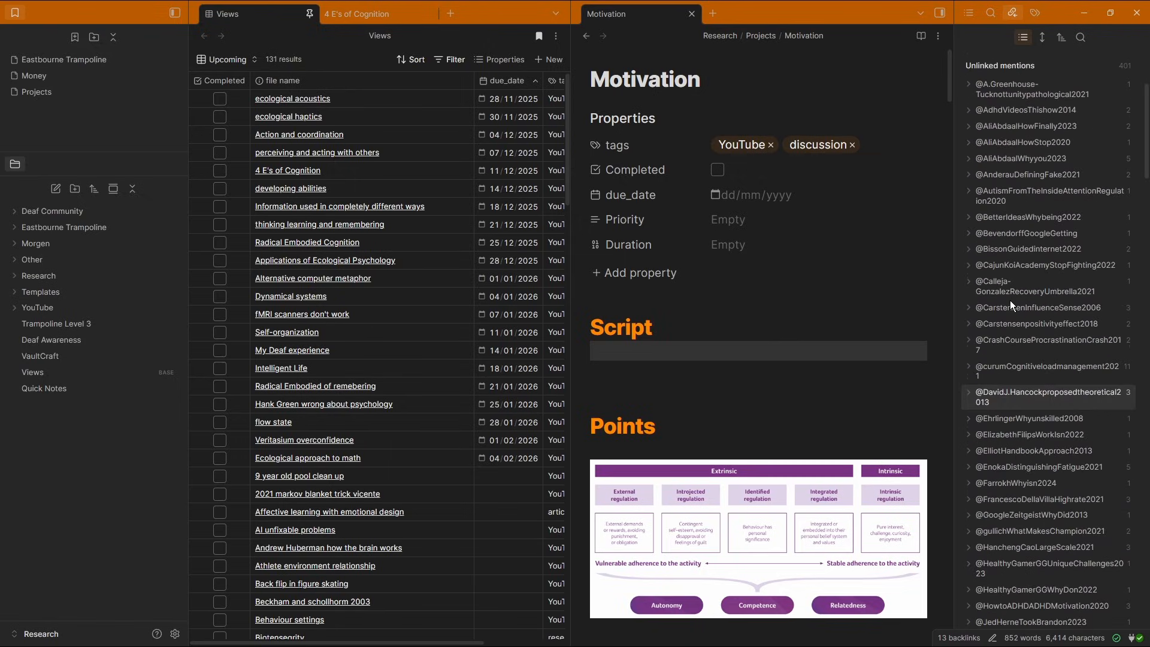
scroll(1008, 362, "up", 4)
left_click(774, 351)
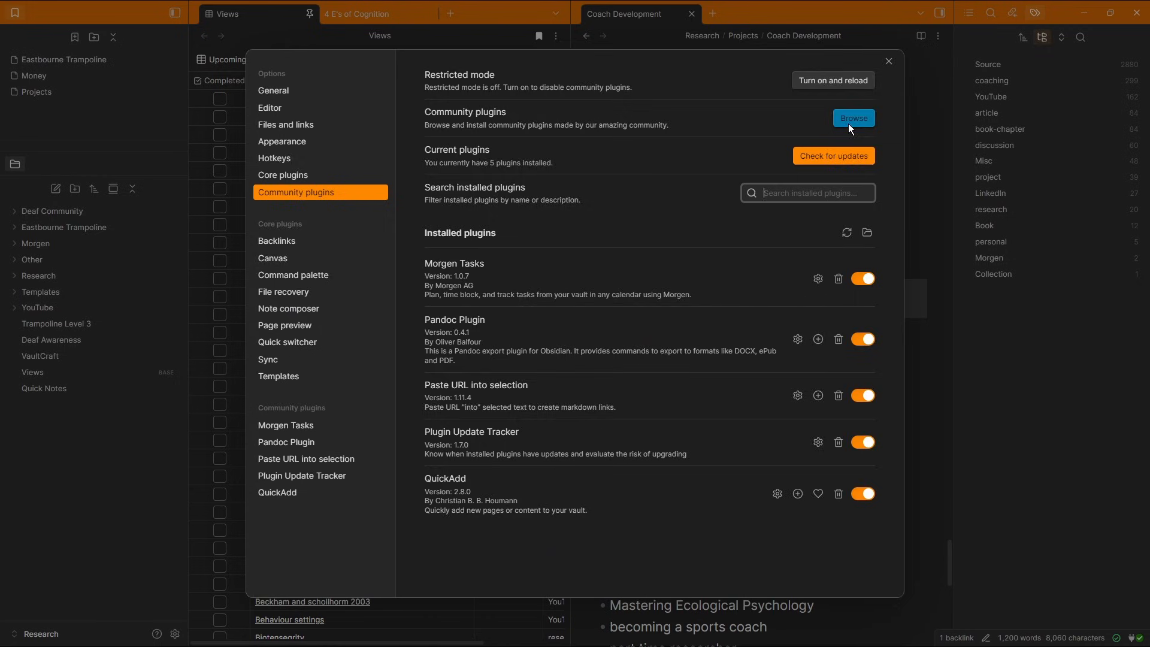
Search the community plugins for tag and install and enable the Tag Wrangler plugin
left_click(848, 123)
type("tag")
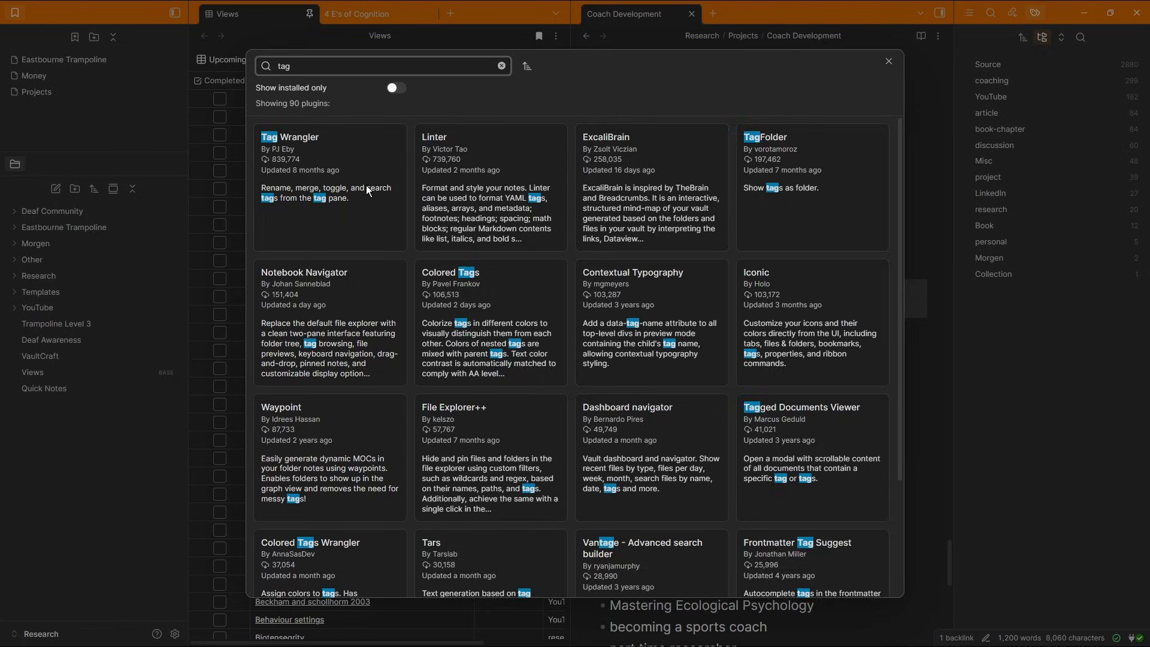
left_click(344, 200)
left_click(480, 224)
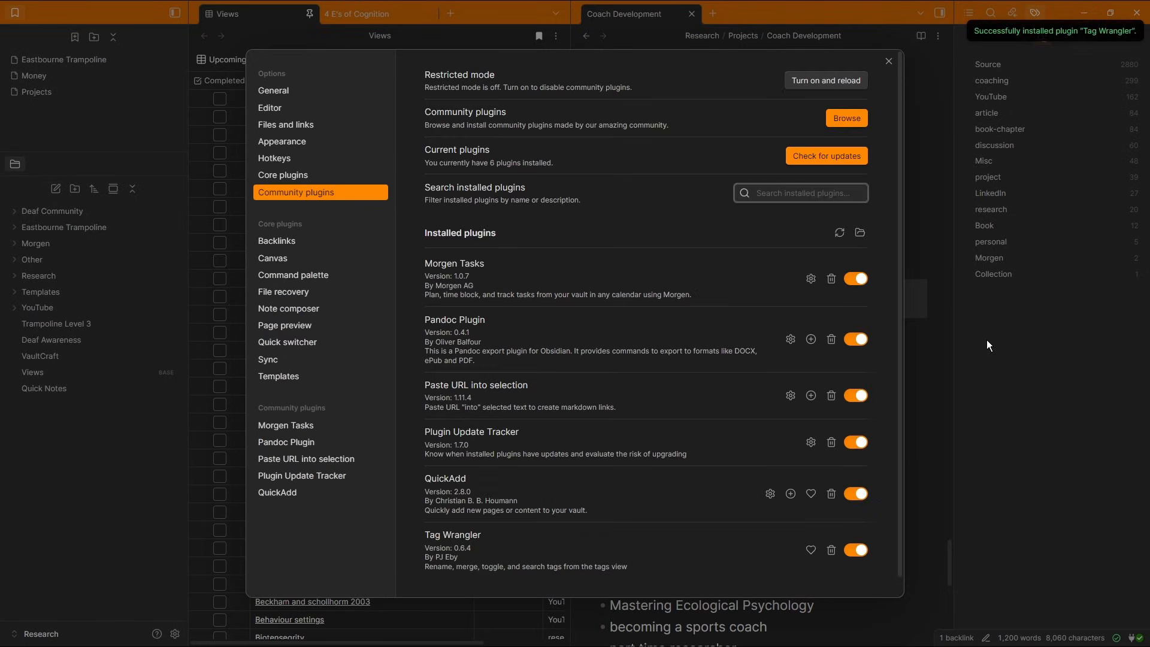
left_click(986, 340)
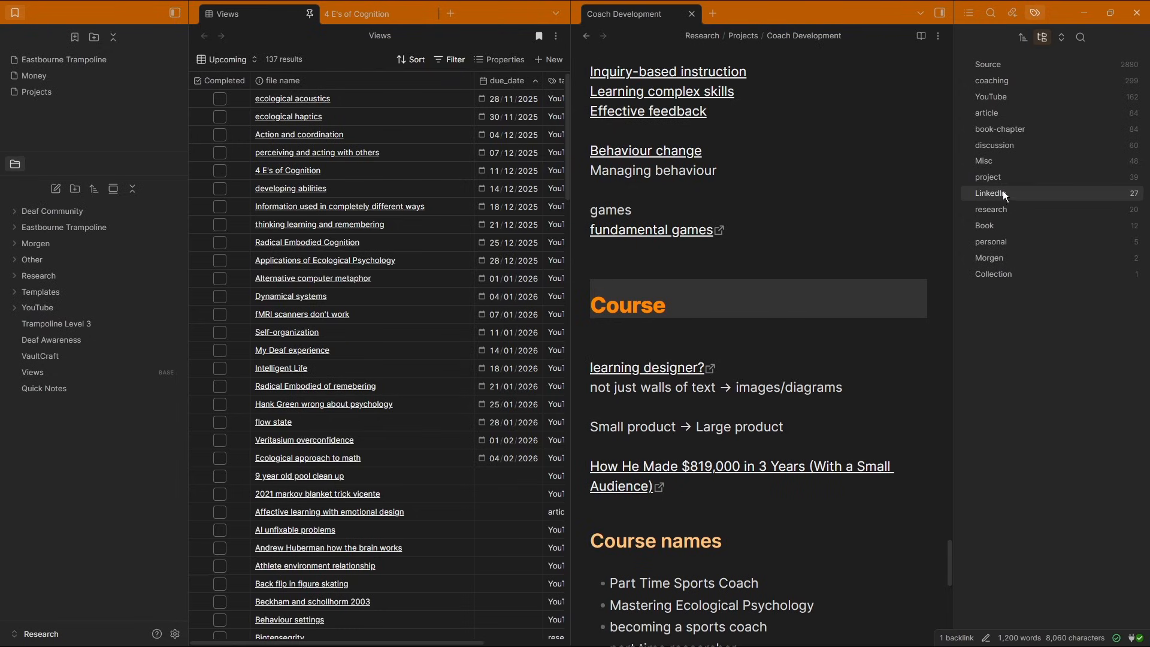
Rename the Misc tag and its sub-tags to Check-me across the vault with Tag Wrangler
right_click(998, 161)
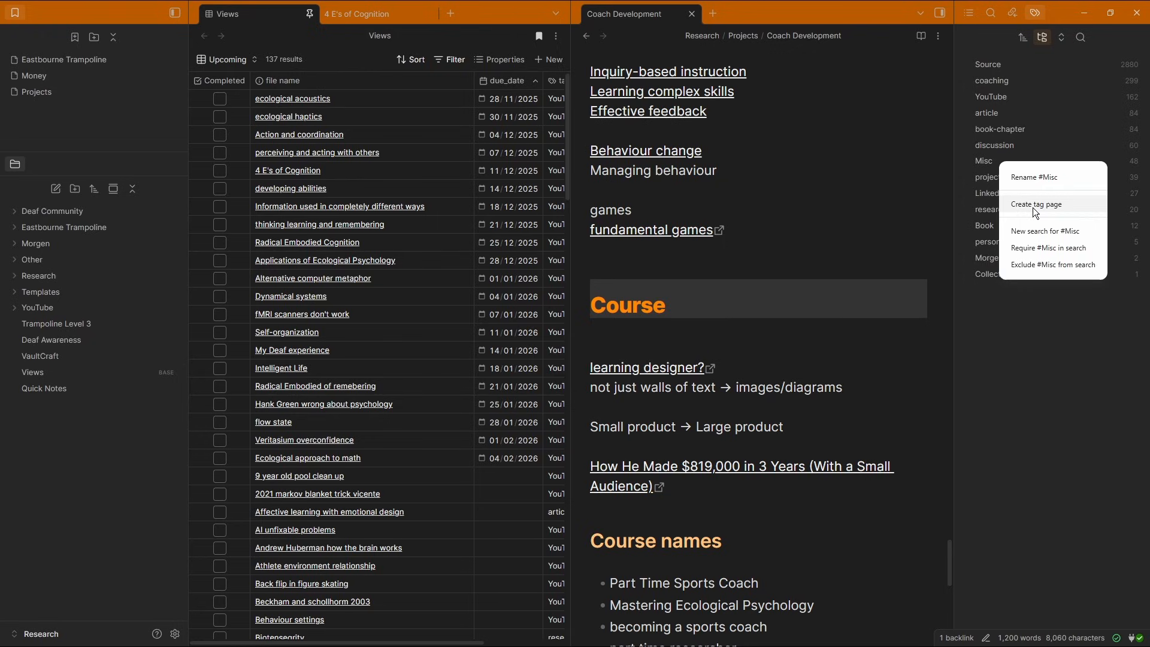
left_click(1035, 178)
type("Check-me")
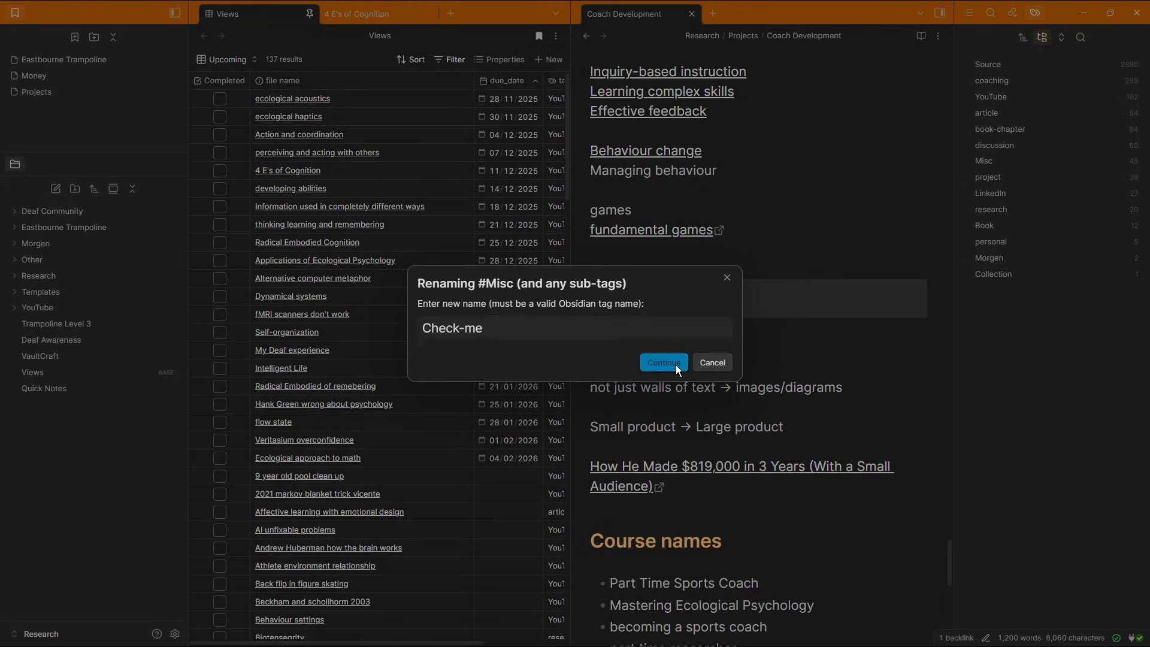
left_click(675, 364)
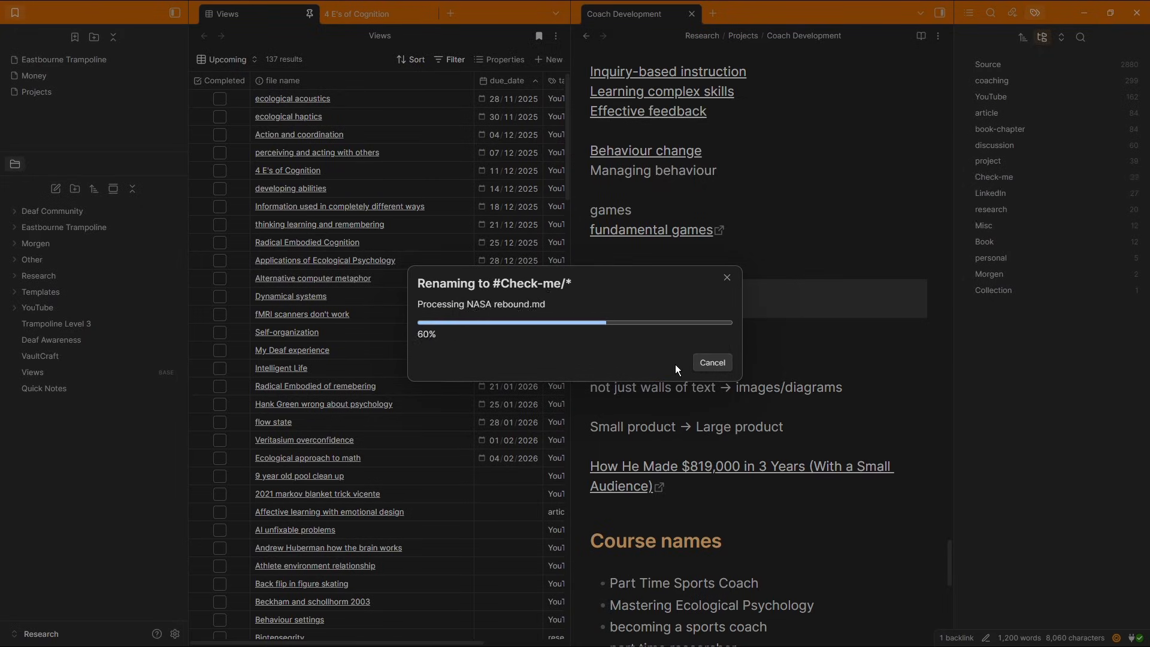
Uninstall the Tag Wrangler plugin and close the settings
scroll(629, 394, "down", 1)
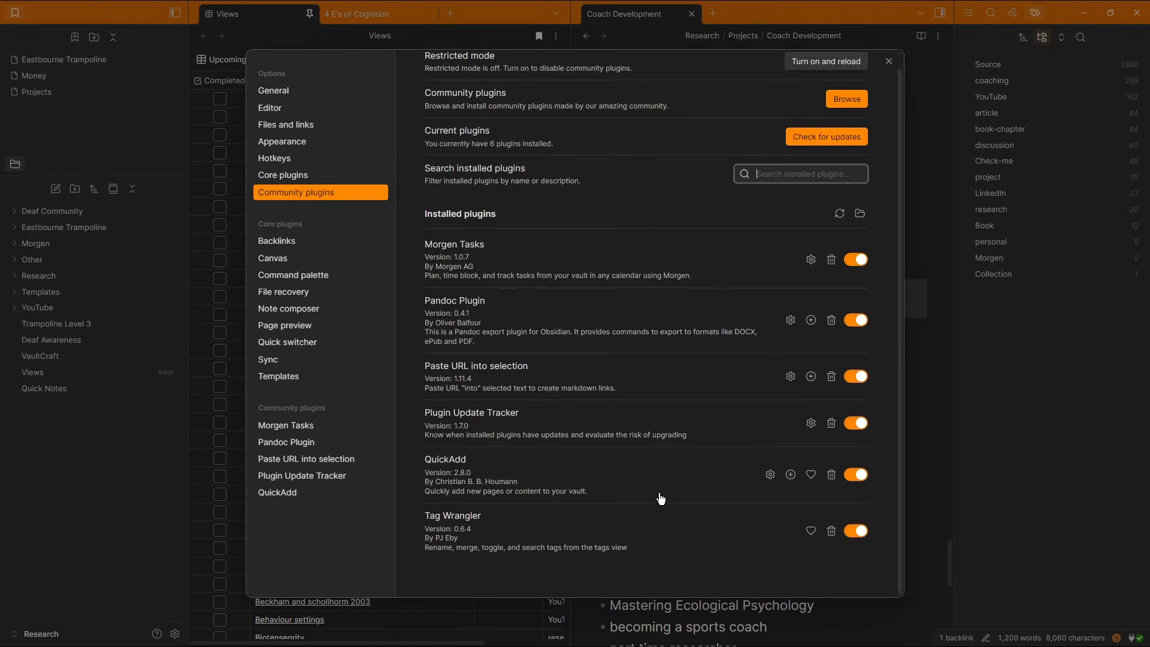
left_click(832, 531)
left_click(678, 359)
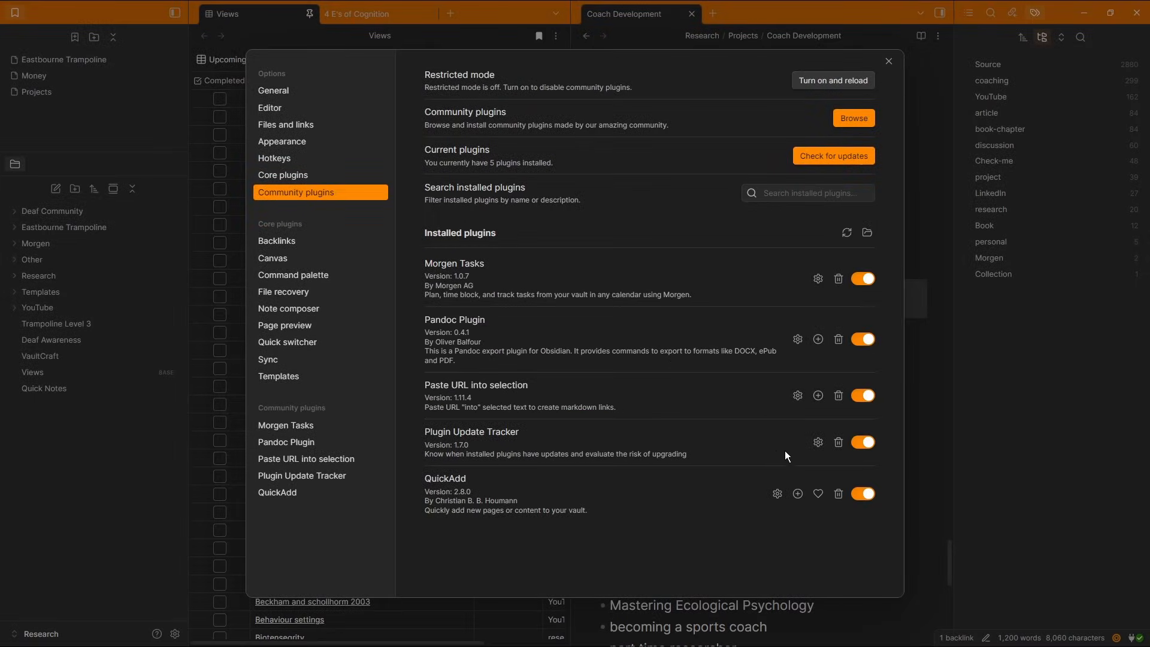
left_click(1030, 362)
left_click(1008, 398)
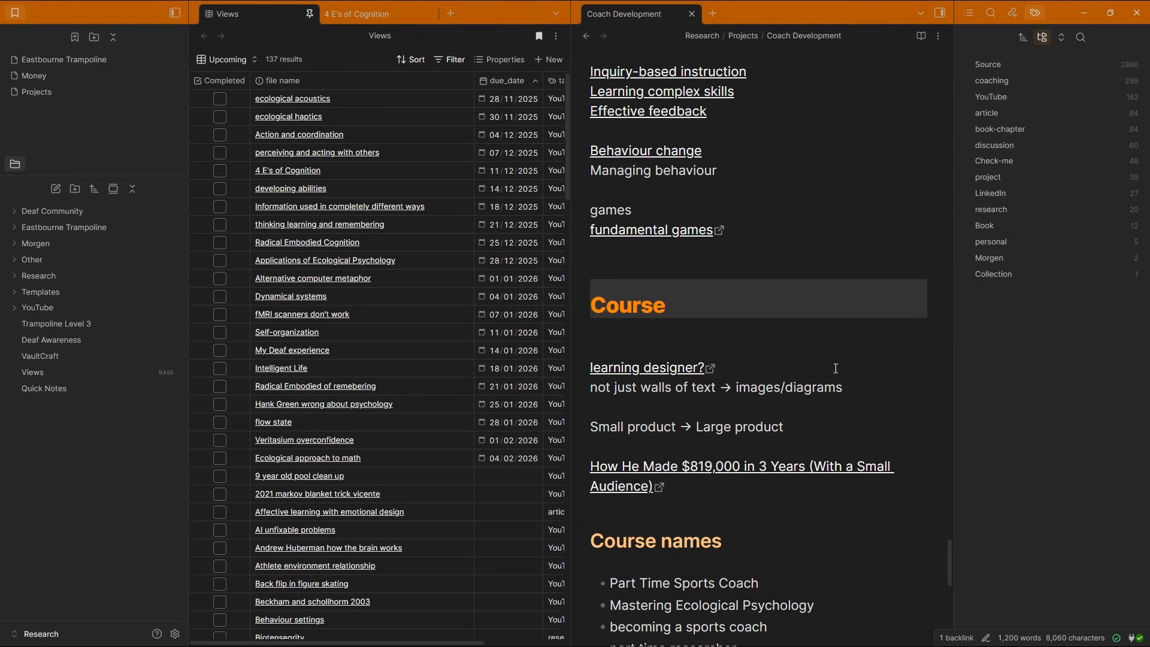
Create a note from the new project template choice, then close its tab
left_click(672, 333)
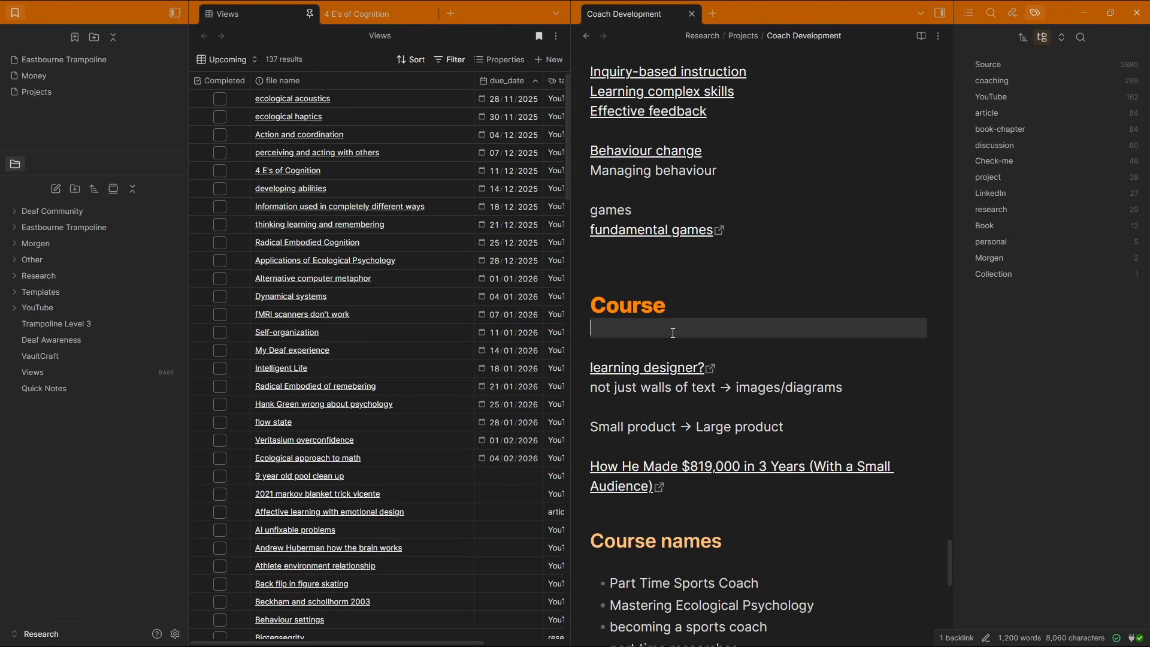
key("alt+p")
type("new project")
key("Return")
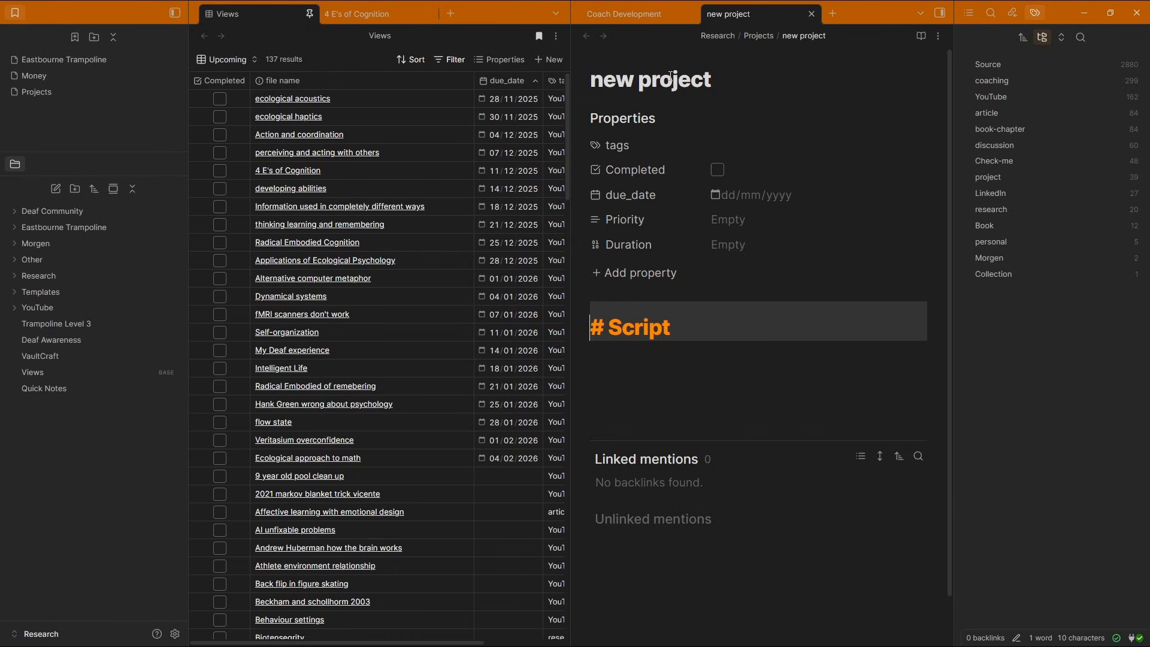
left_click(699, 328)
key("ctrl+w")
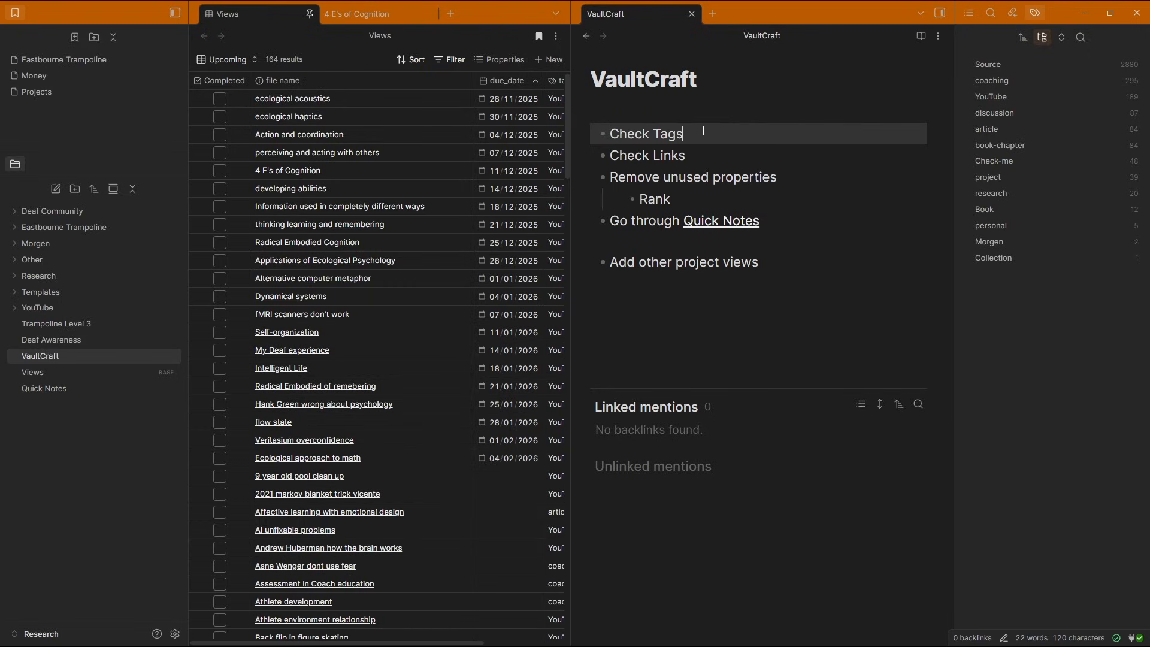
In the VaultCraft note, delete the Check Tags item and add a Filter for areas of projects bullet
key("ctrl+d")
left_click(683, 264)
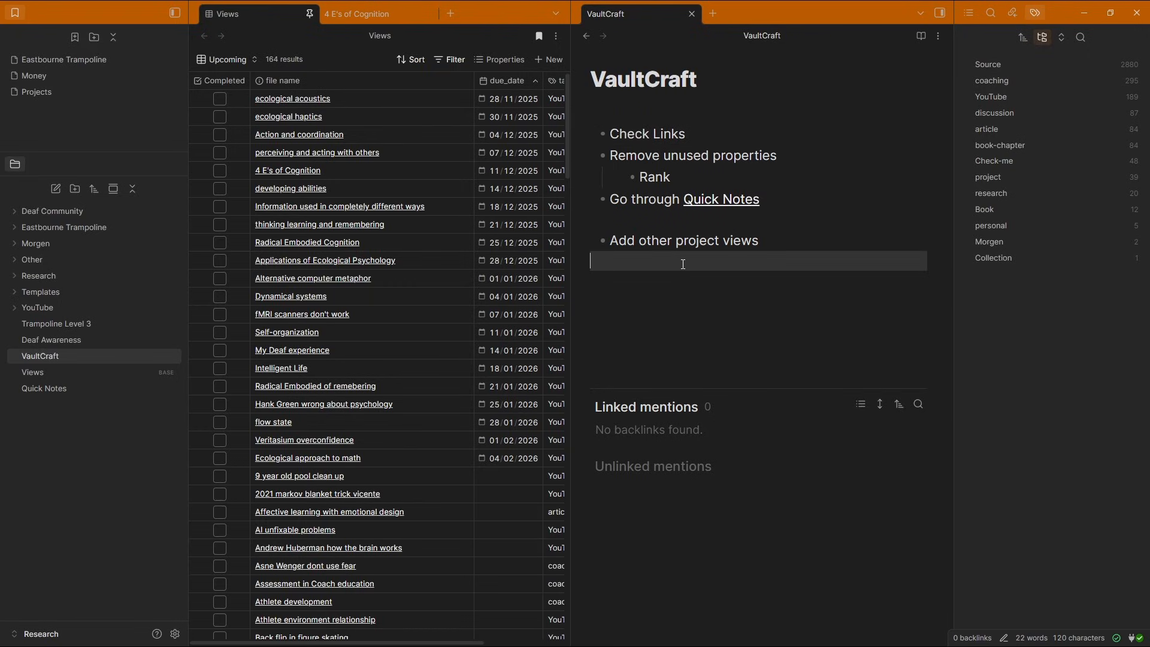
type("- Filter for areas of projects")
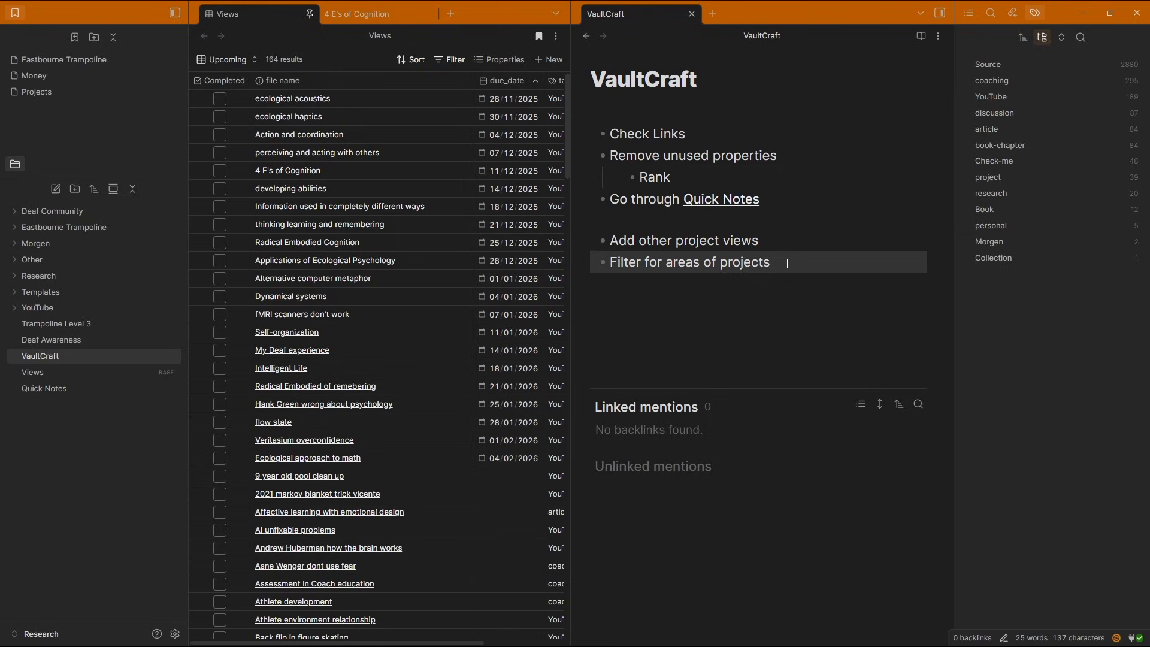
type(" using tags")
Extend the last VaultCraft bullet so it reads 'Filter for areas of projects using tags'
left_click(720, 134)
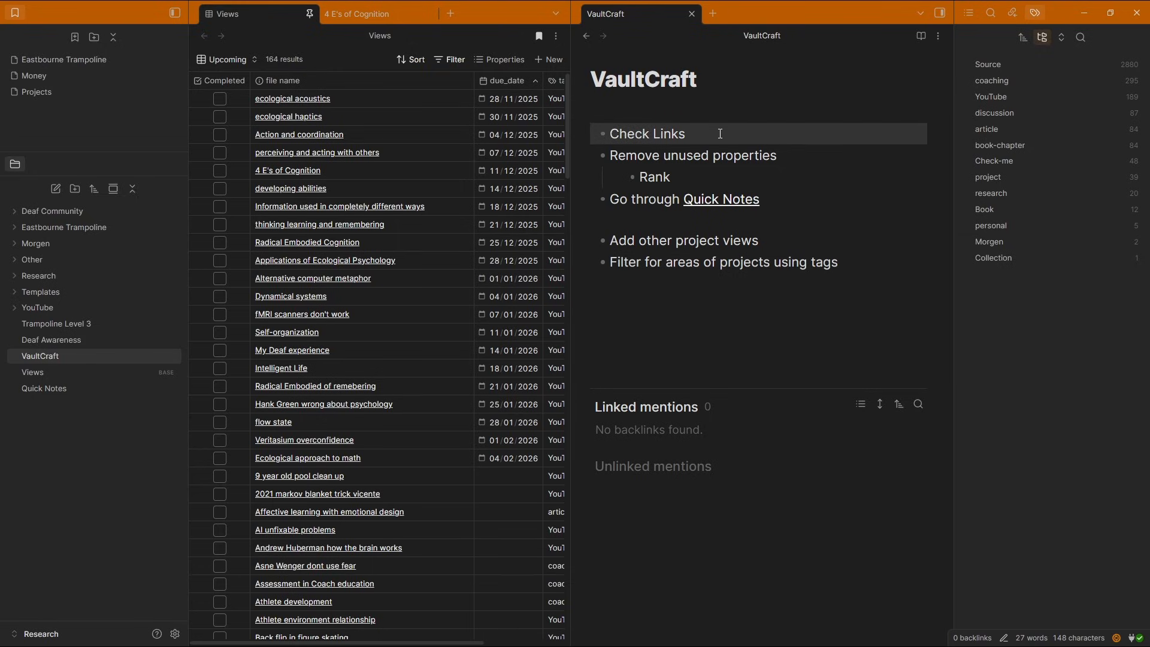
left_click(664, 158)
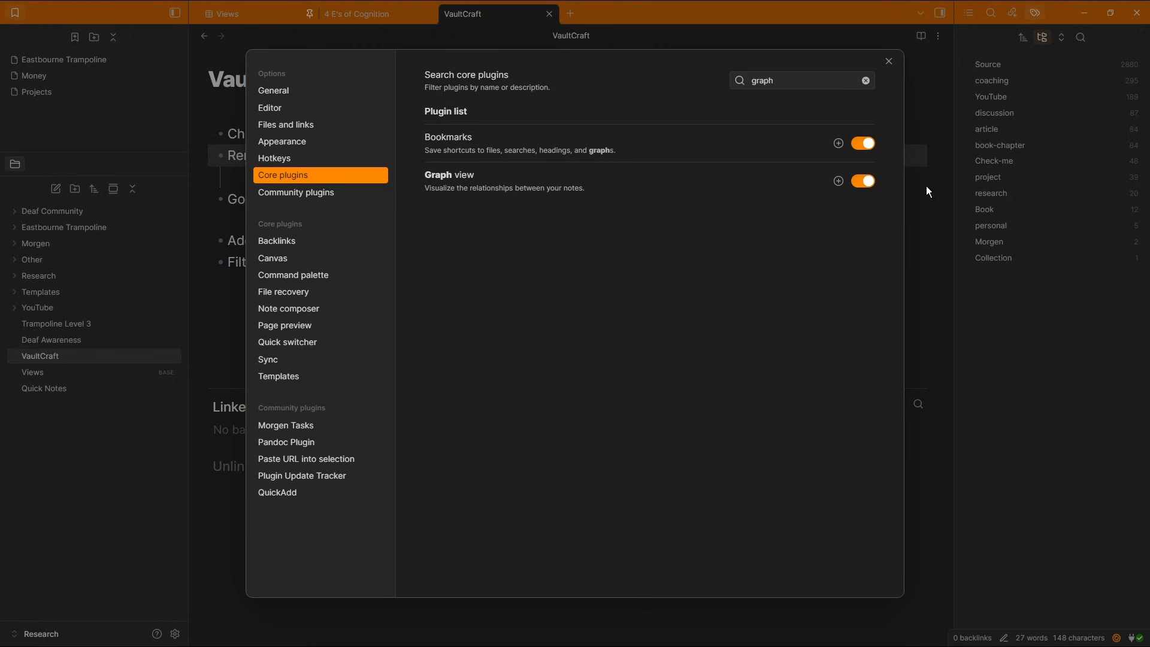
left_click(926, 187)
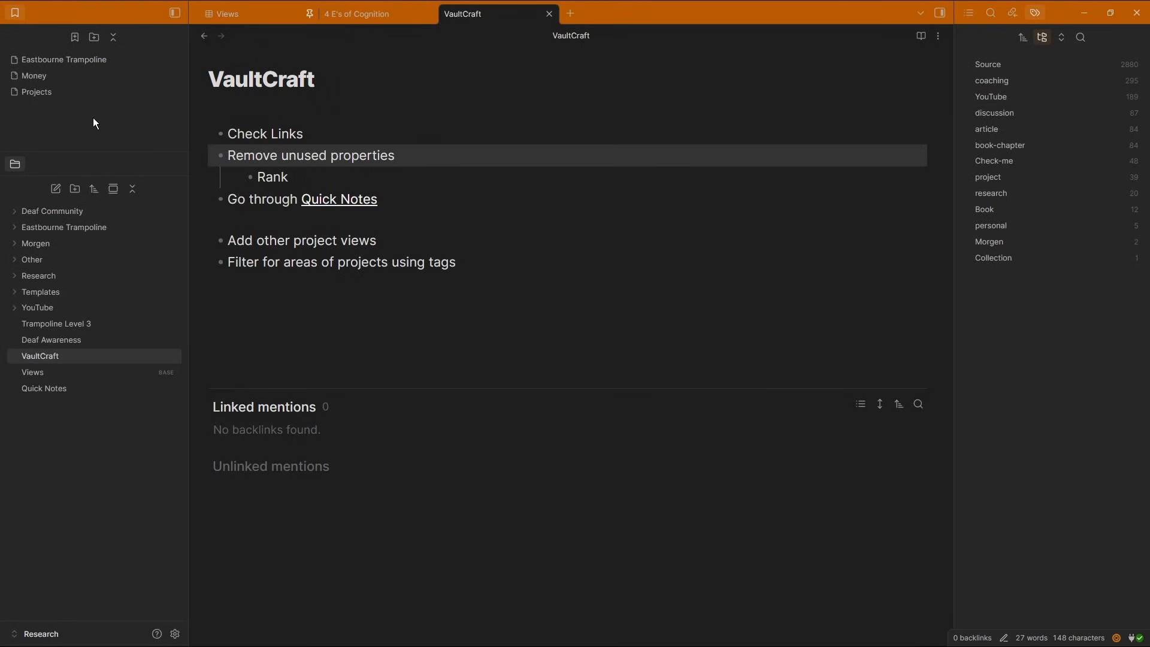
Open the vault's graph view and examine its Groups and Display settings
key("ctrl+p")
type("graph")
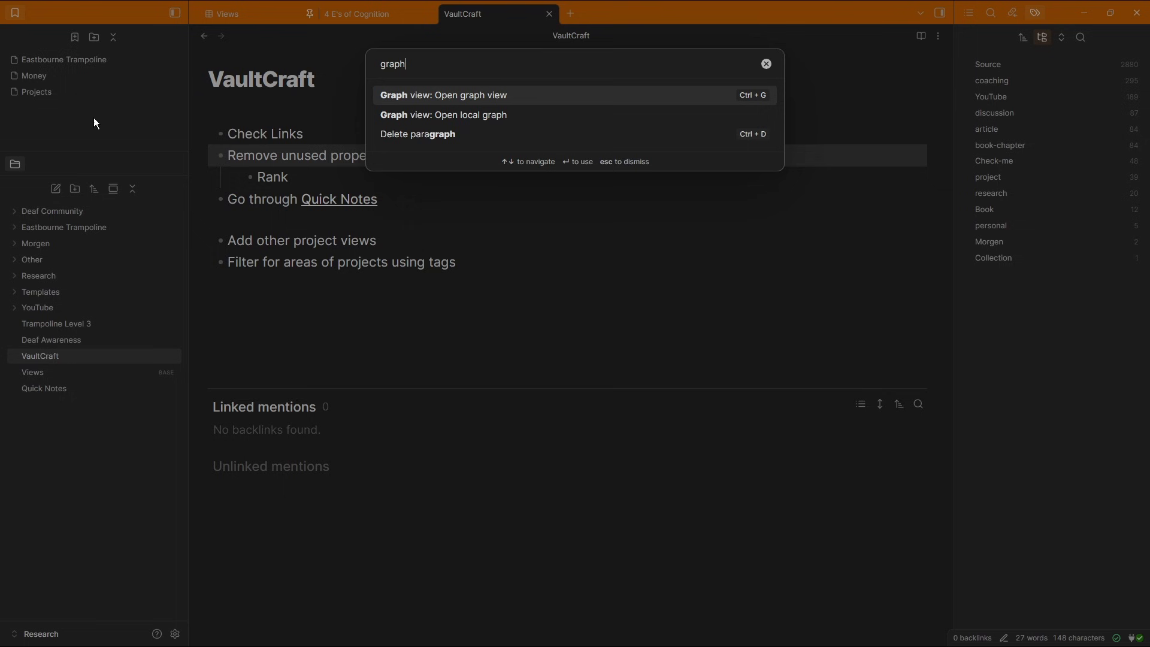
key("Return")
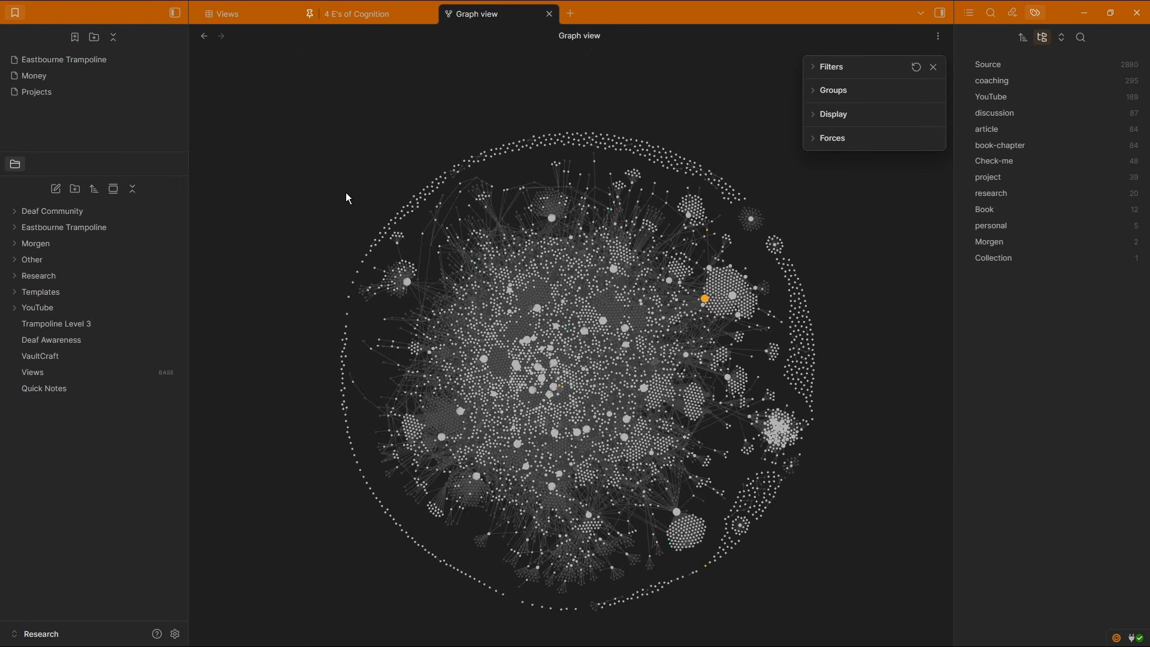
left_click(820, 90)
left_click(815, 147)
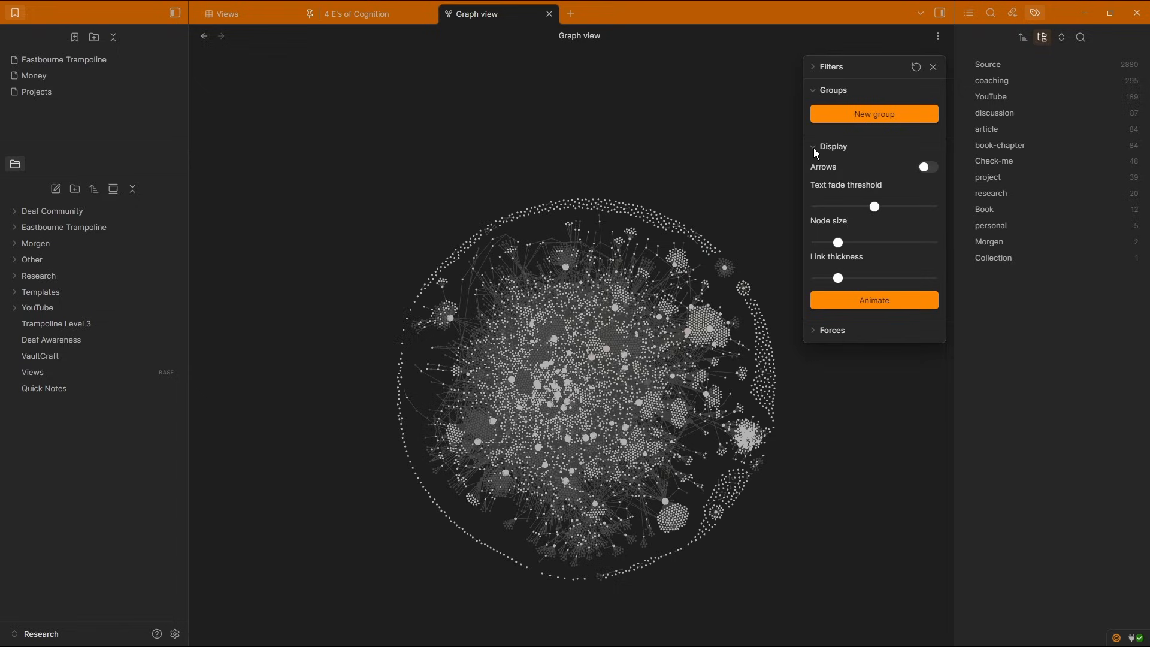
left_click(813, 147)
left_click(813, 172)
left_click(813, 171)
left_click(814, 63)
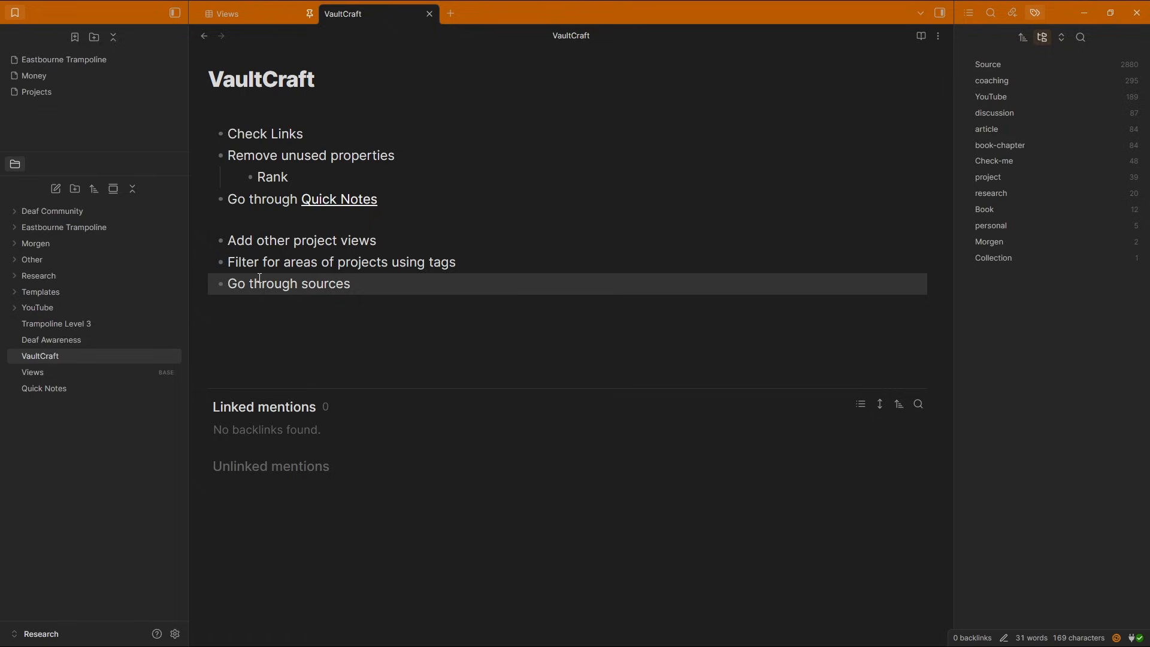
left_click(251, 221)
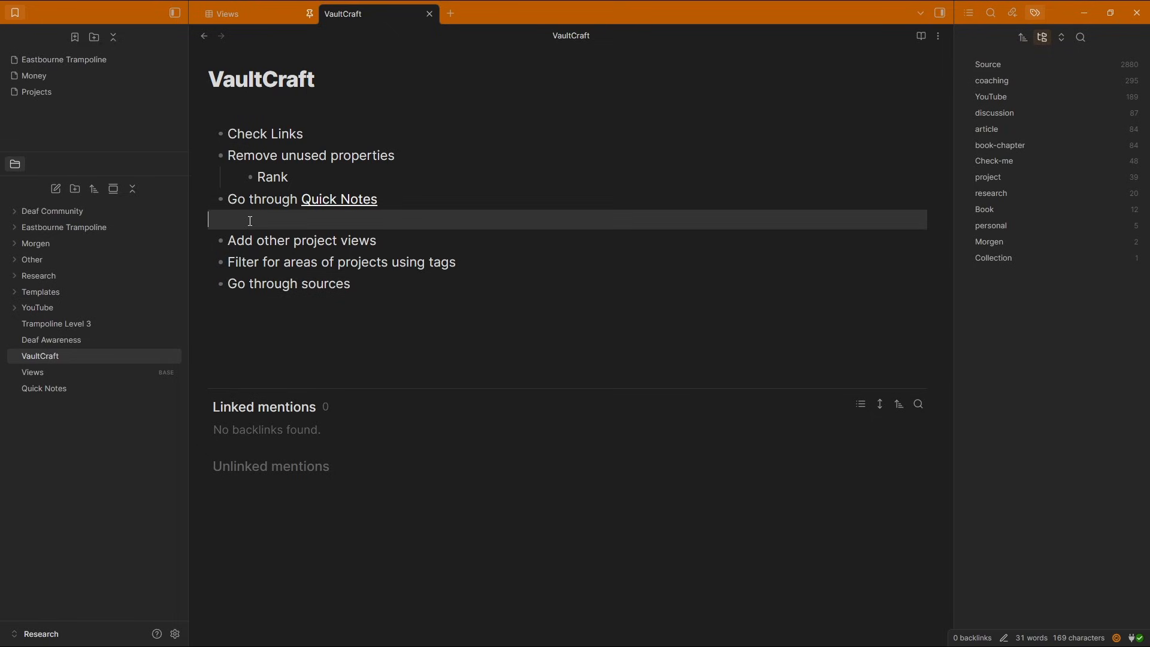
left_click(324, 136)
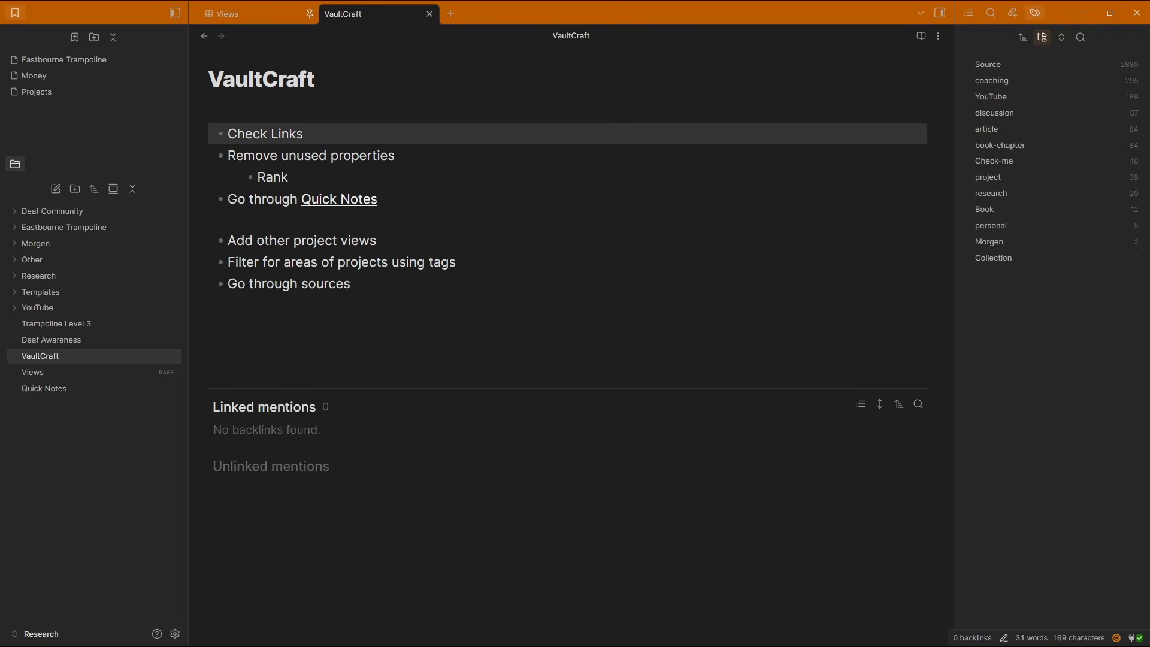
left_click_drag(330, 141, 233, 127)
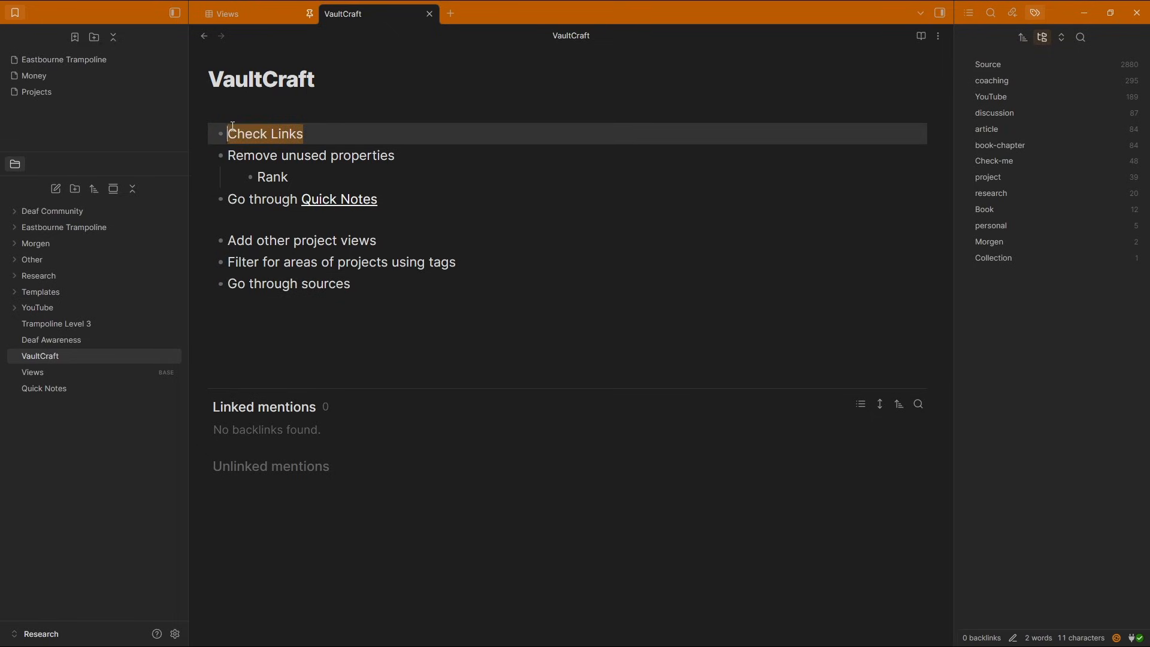
left_click(312, 135)
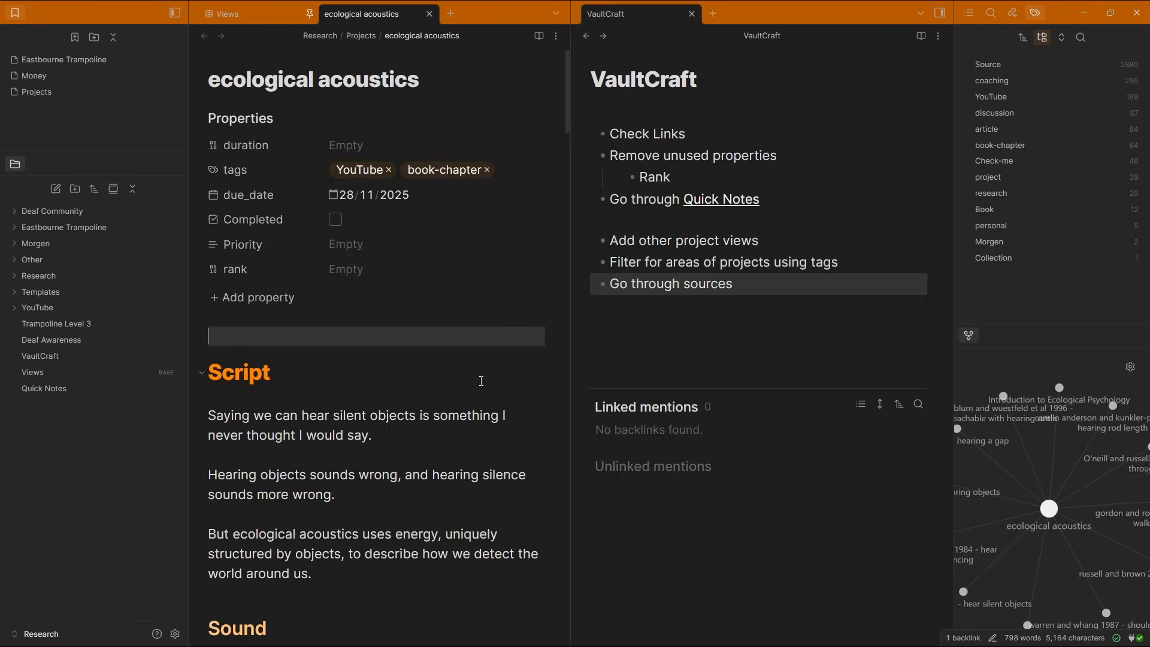
Move the ecological acoustics local graph into its own tab and turn off outgoing links in its filters
scroll(1079, 480, "down", 3)
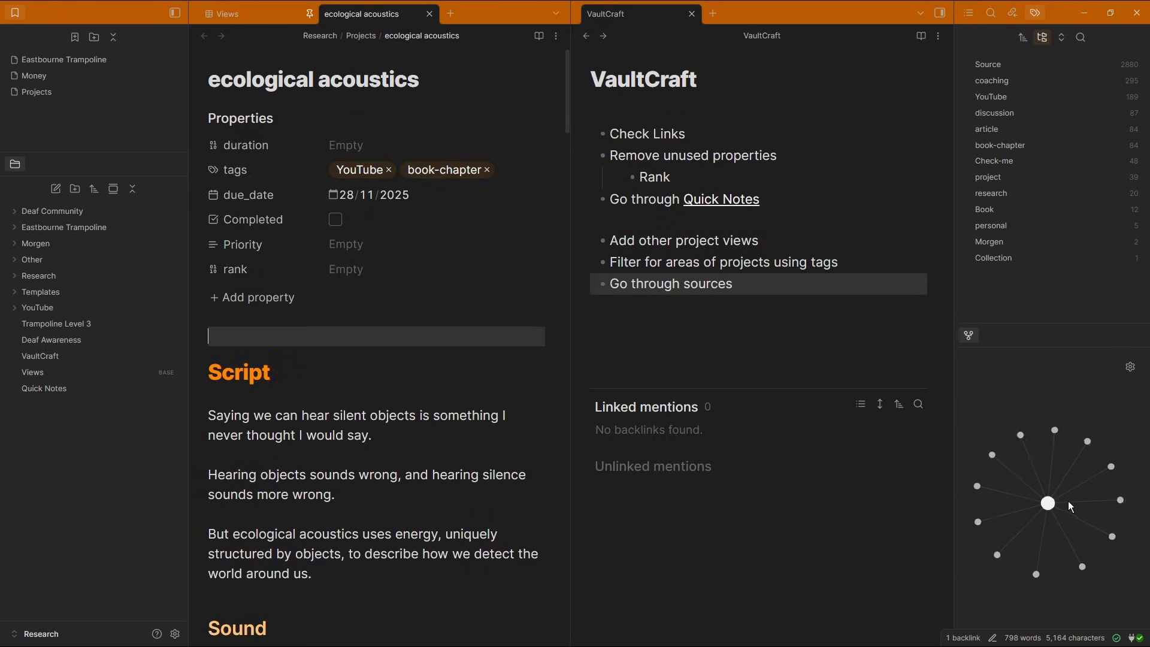
scroll(1068, 500, "up", 3)
left_click_drag(976, 343, 746, 18)
left_click(933, 66)
left_click(927, 166)
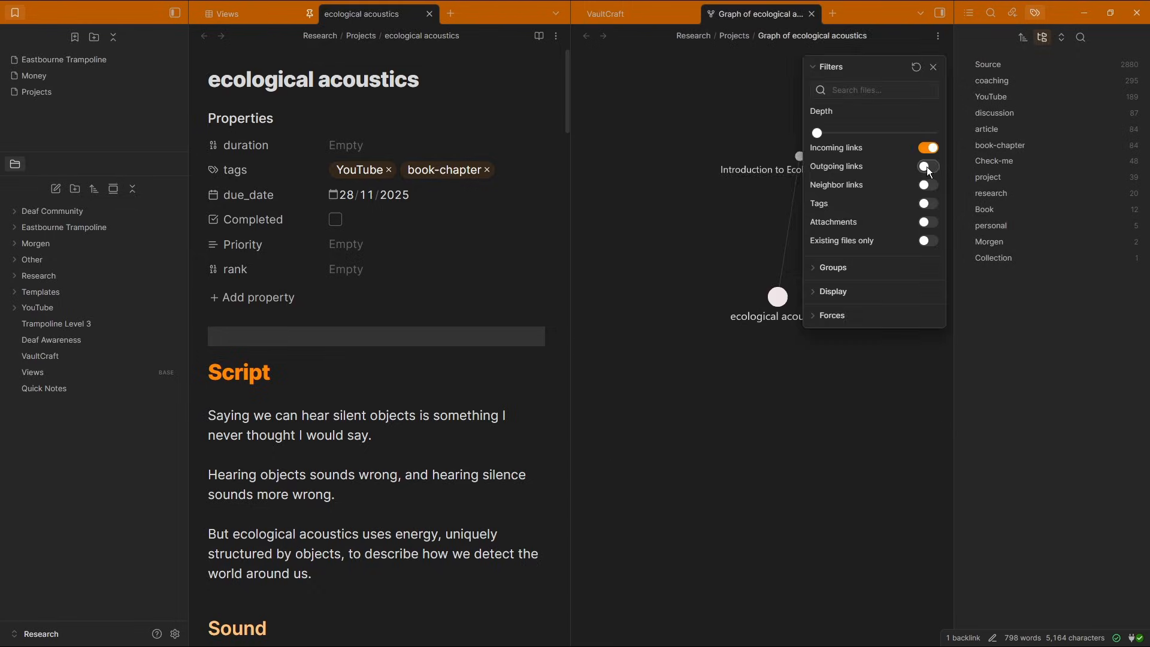
left_click(933, 66)
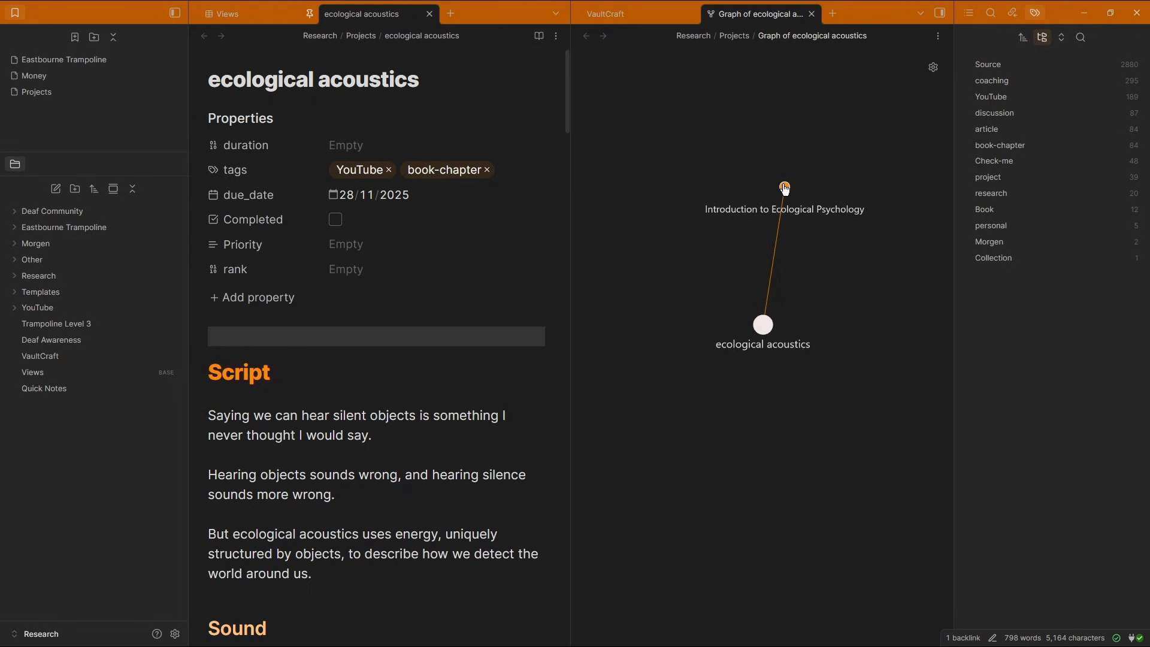
Review the graph's groups and open the Introduction to Ecological Psychology node
left_click(933, 69)
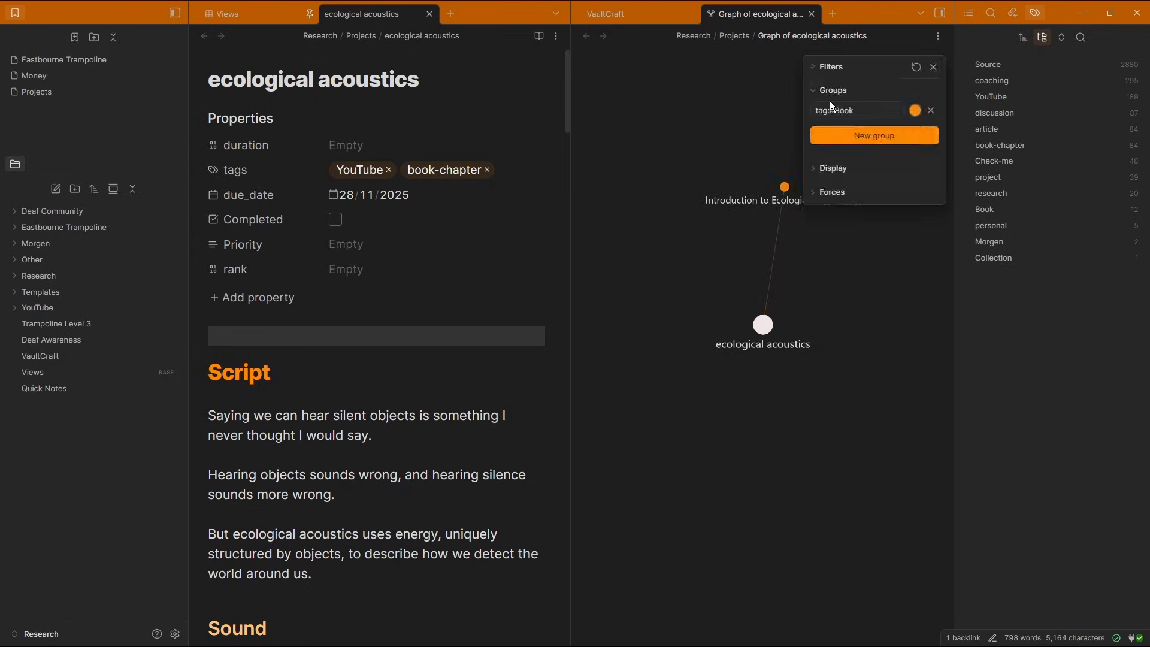
left_click(831, 89)
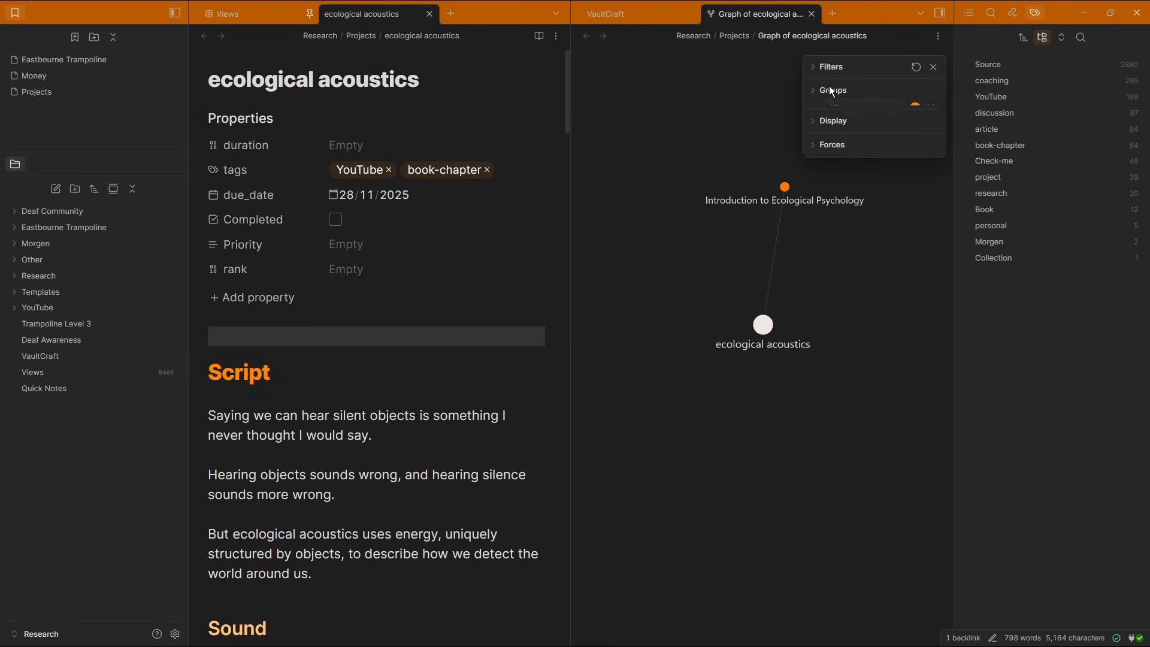
left_click(932, 67)
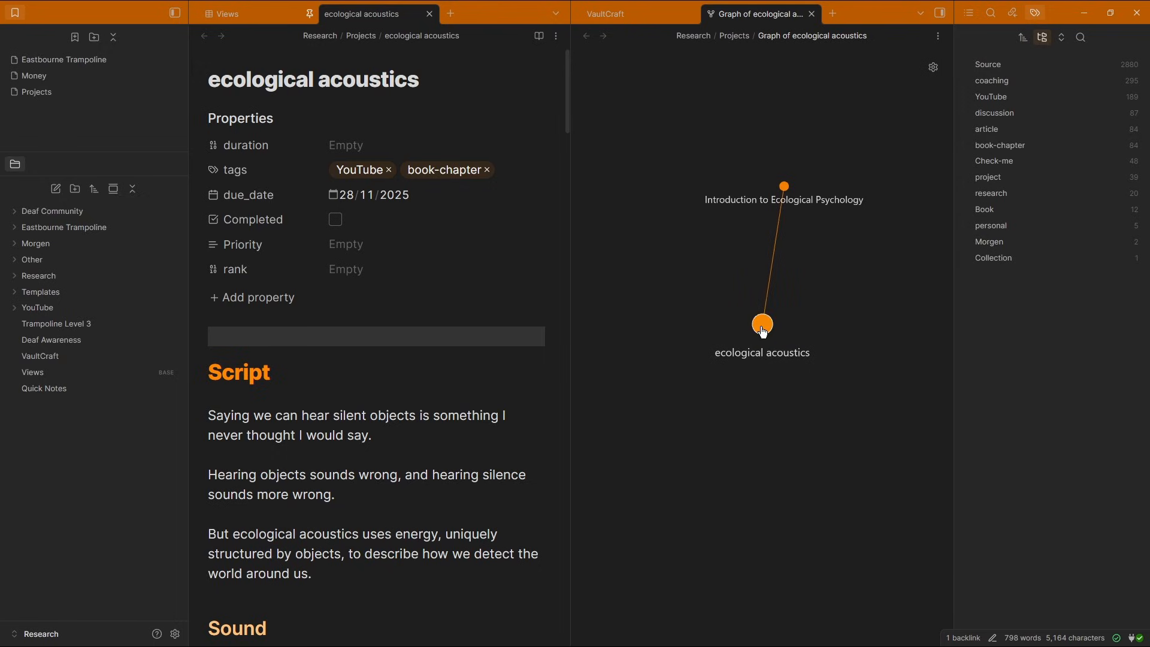
left_click(784, 187)
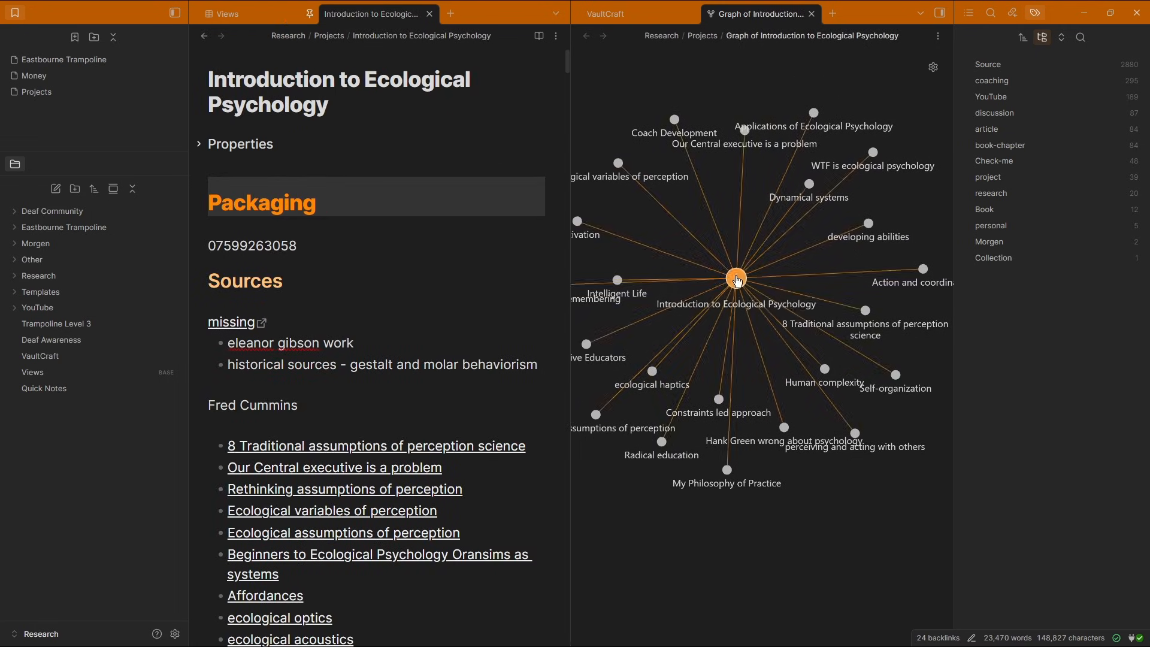
Add a red group for tag:#YouTube to the local graph and turn on neighbor links
left_click(932, 66)
left_click(863, 133)
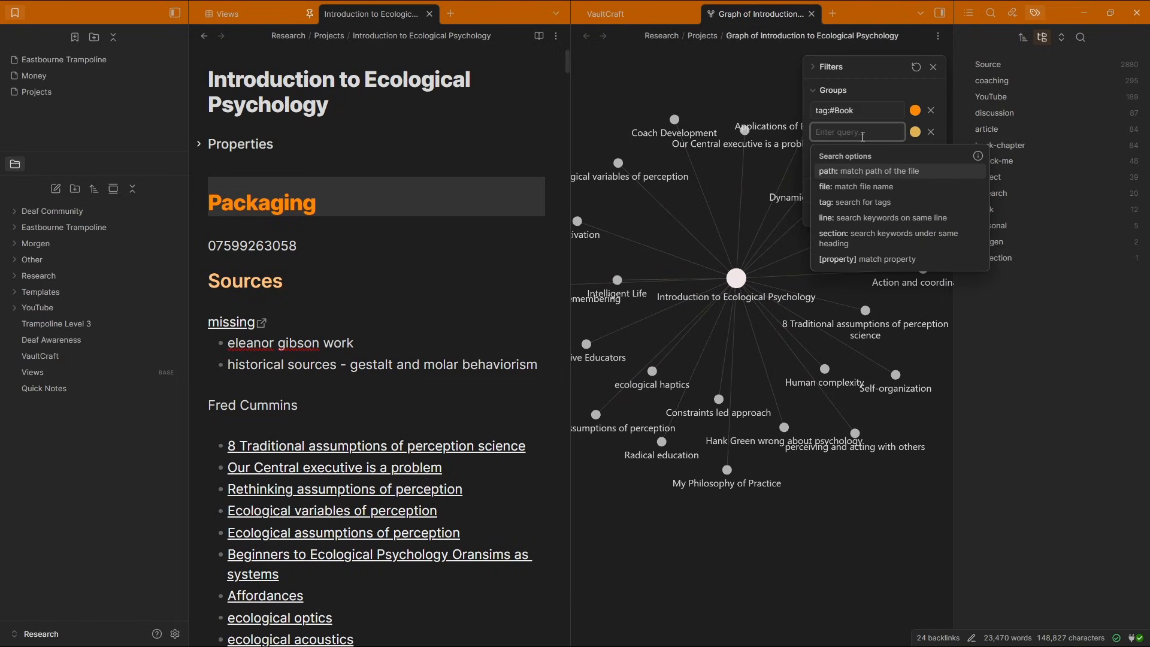
left_click(852, 204)
left_click_drag(1030, 237, 956, 239)
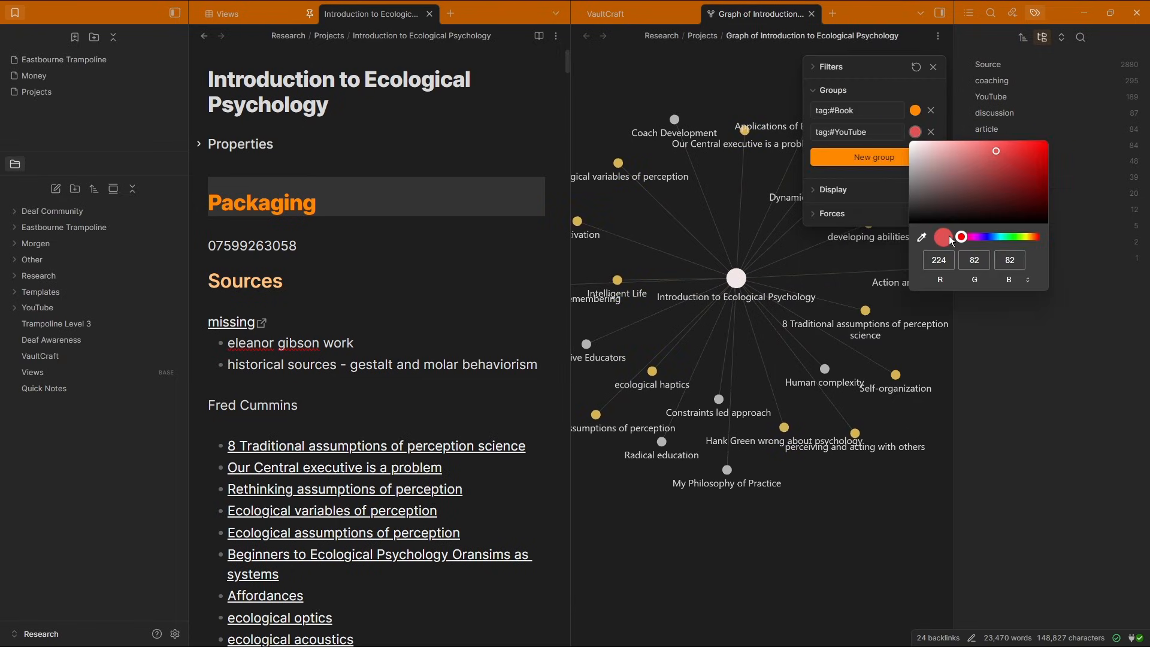
left_click_drag(995, 183, 1037, 147)
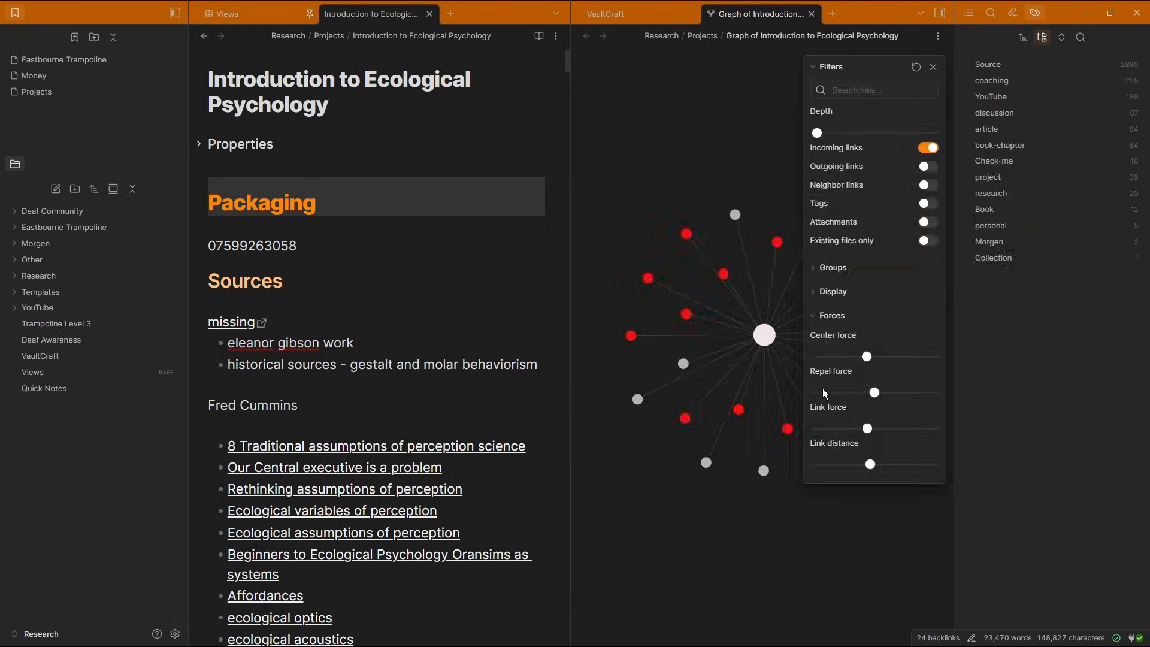
left_click(928, 187)
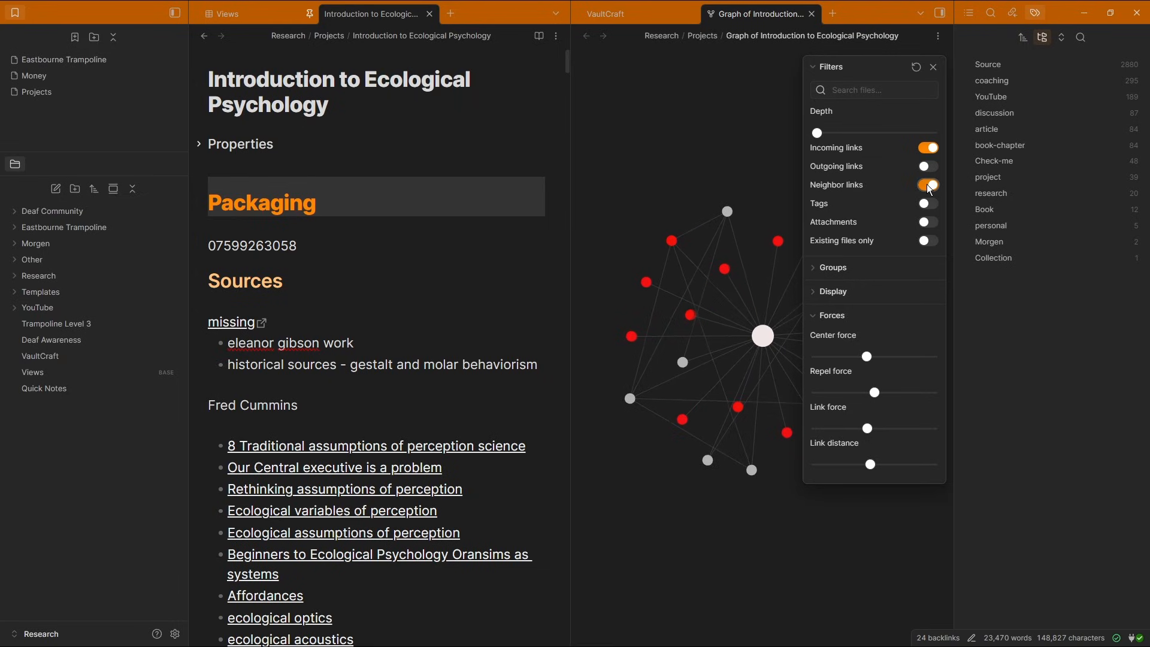
left_click(932, 67)
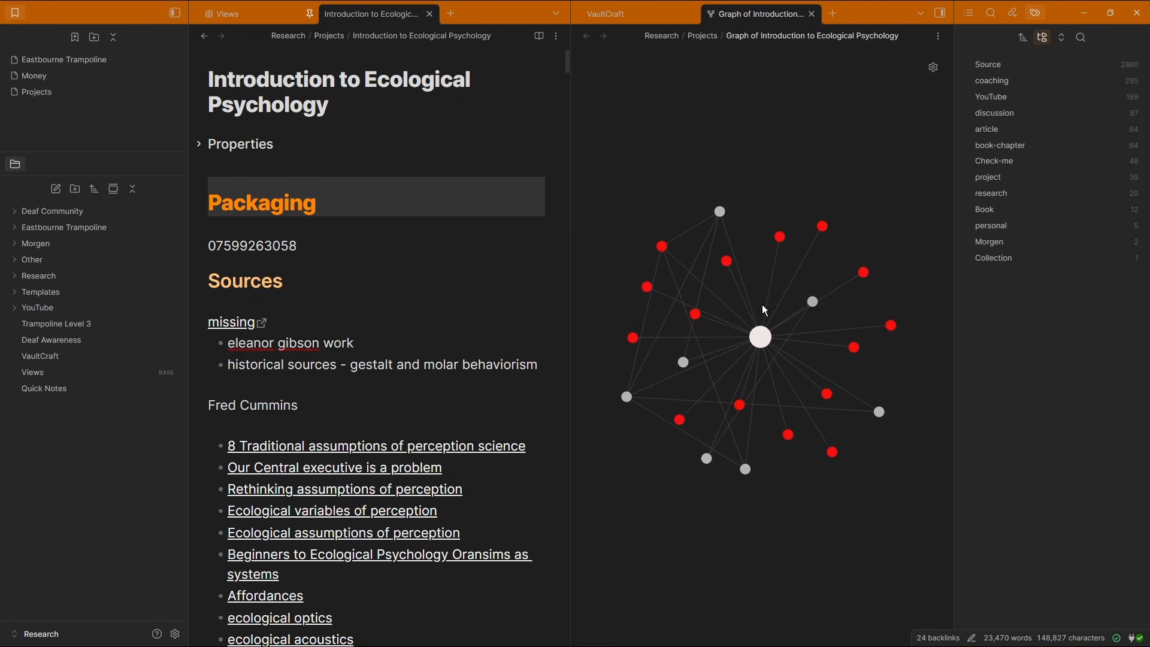
Open the Our Central executive is a problem note from the local graph
scroll(755, 307, "up", 3)
left_click_drag(789, 372, 820, 256)
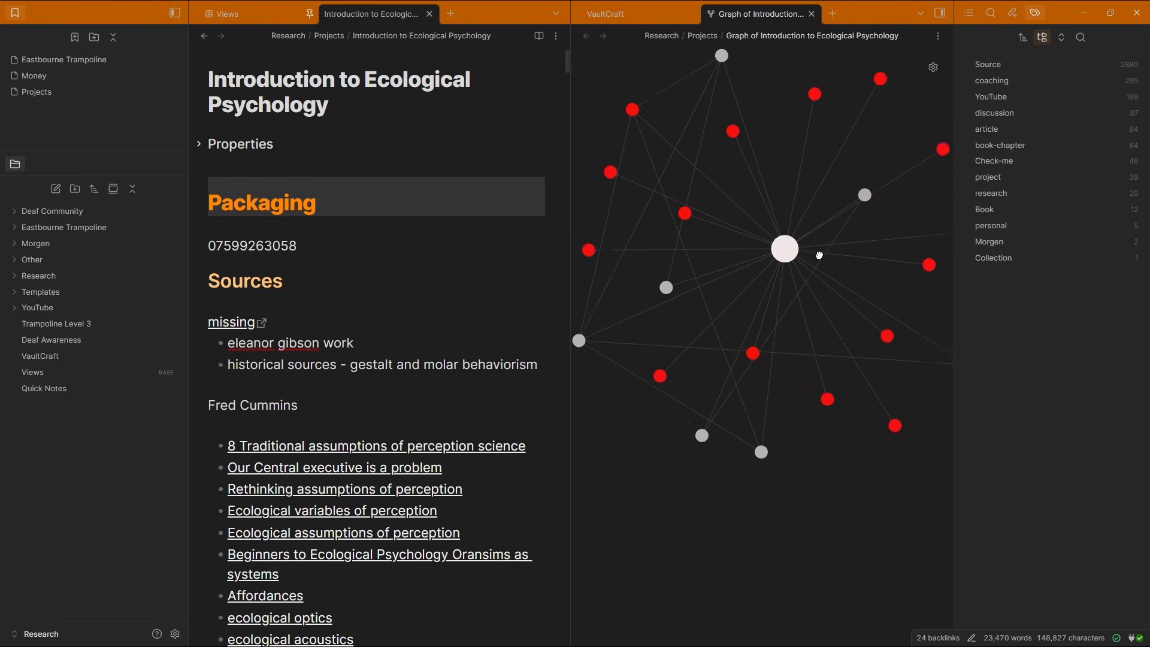
left_click_drag(717, 249, 877, 267)
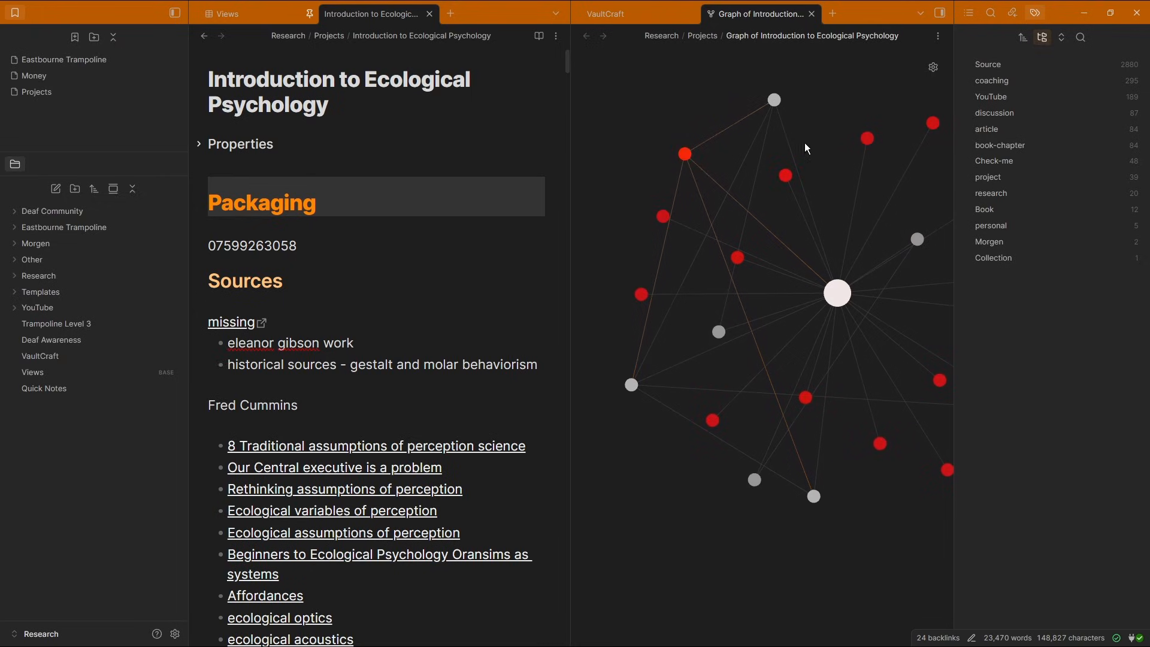
left_click_drag(838, 230, 771, 225)
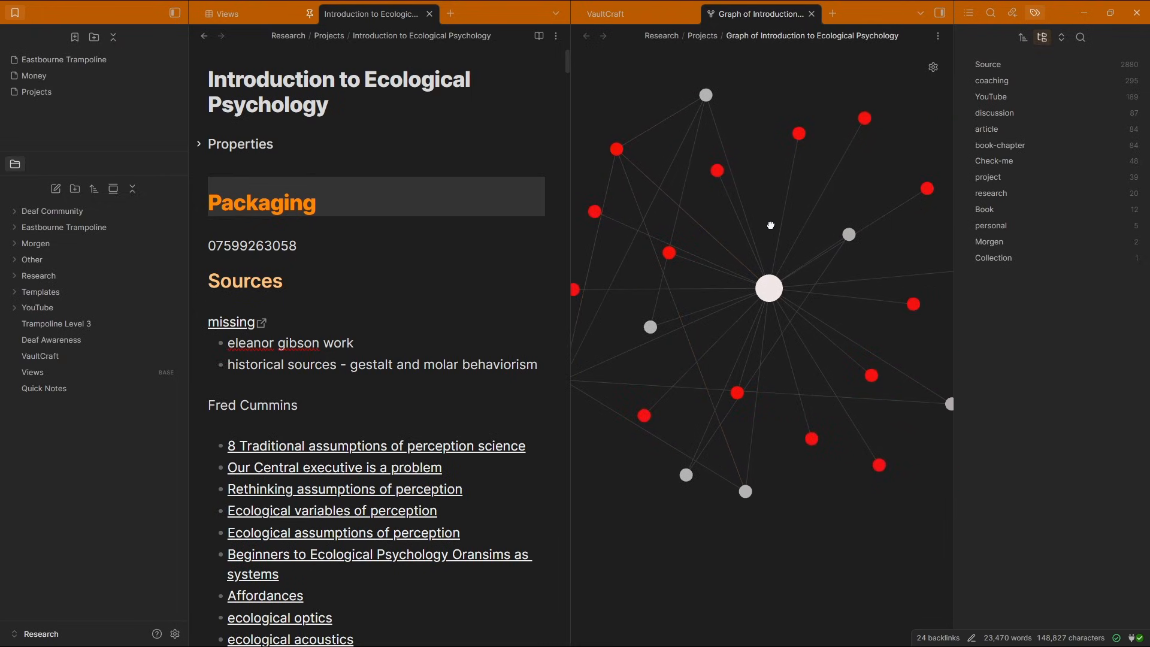
left_click(717, 170)
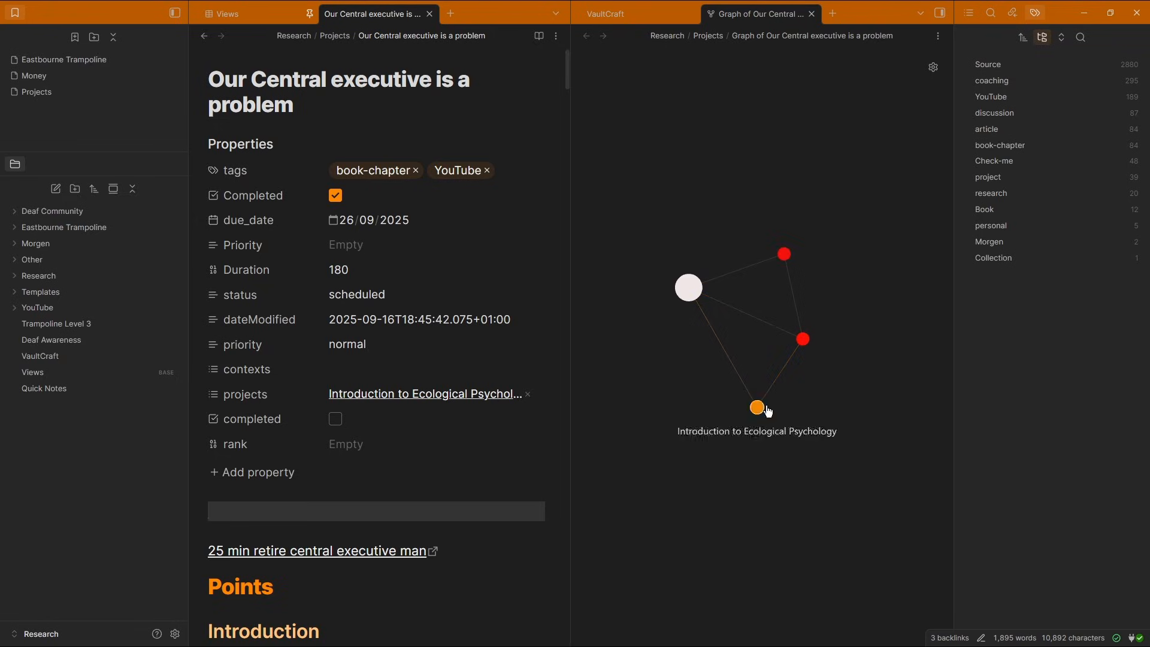
Delete unused properties such as Duration and status from the Our Central executive is a problem note
left_click(213, 270)
left_click(232, 357)
left_click(213, 270)
left_click(243, 357)
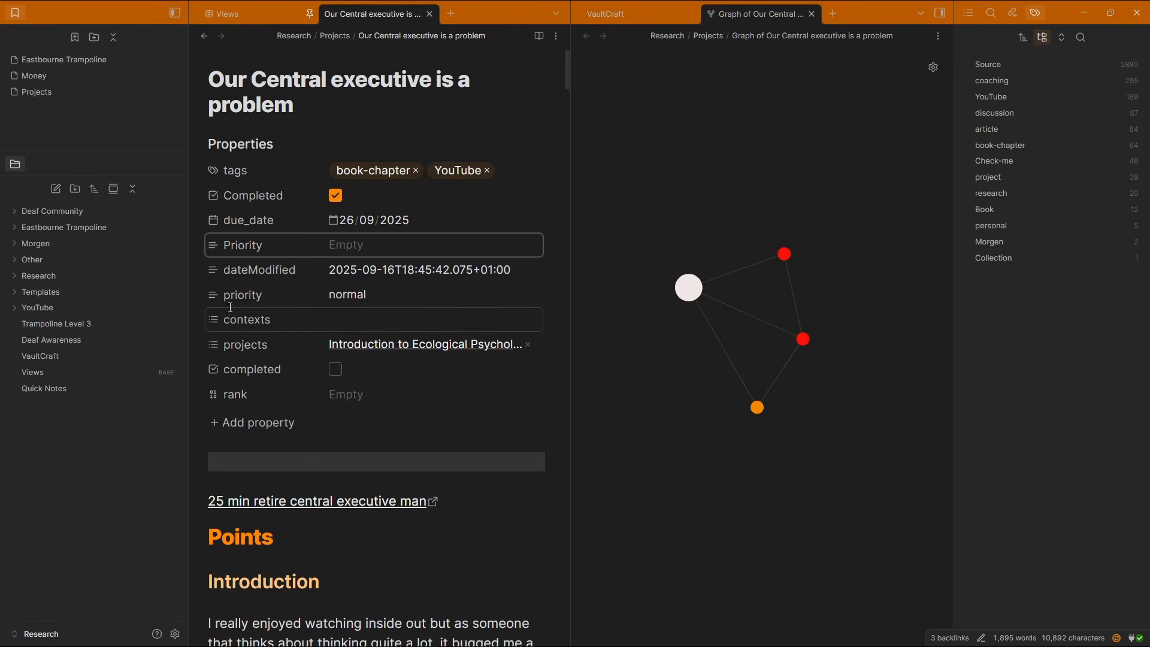
left_click(214, 270)
left_click(243, 357)
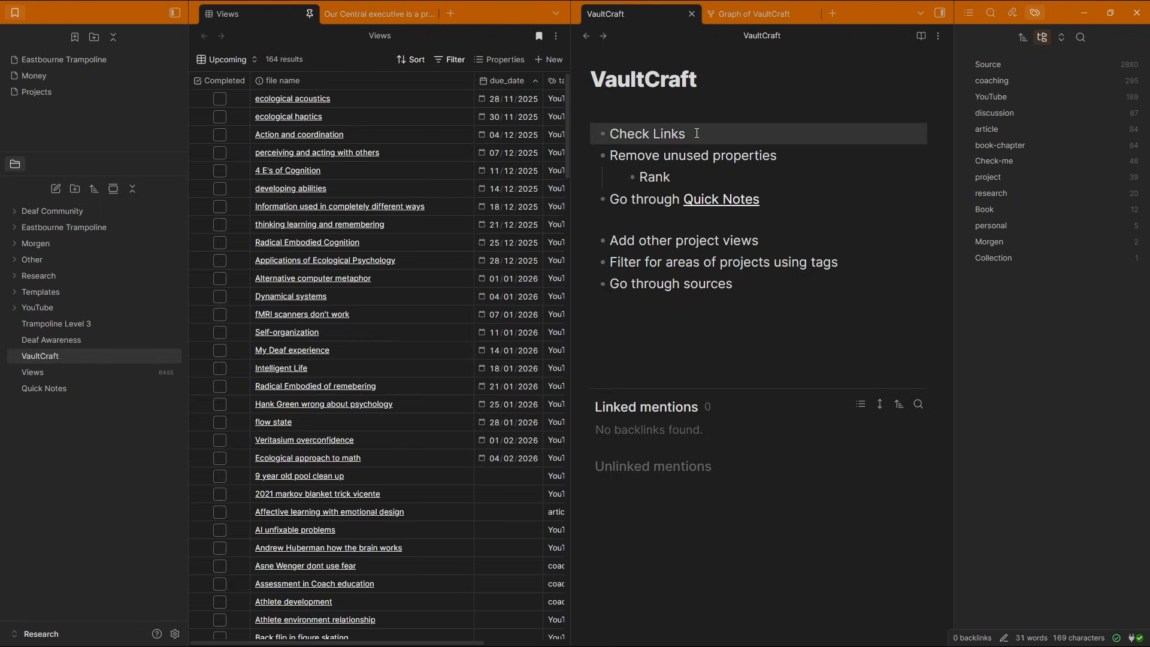
In VaultCraft, delete the Check Links item and add a 'Bases view for checking links' bullet
key("ctrl+d")
left_click(748, 262)
key("Return")
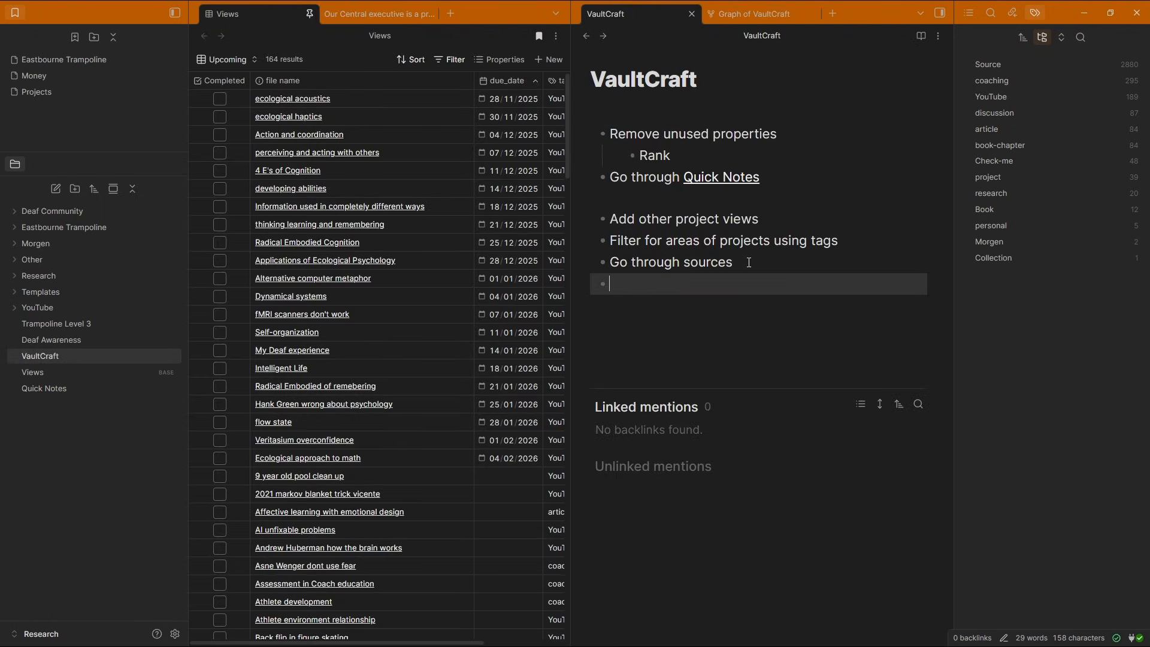
left_click(766, 266)
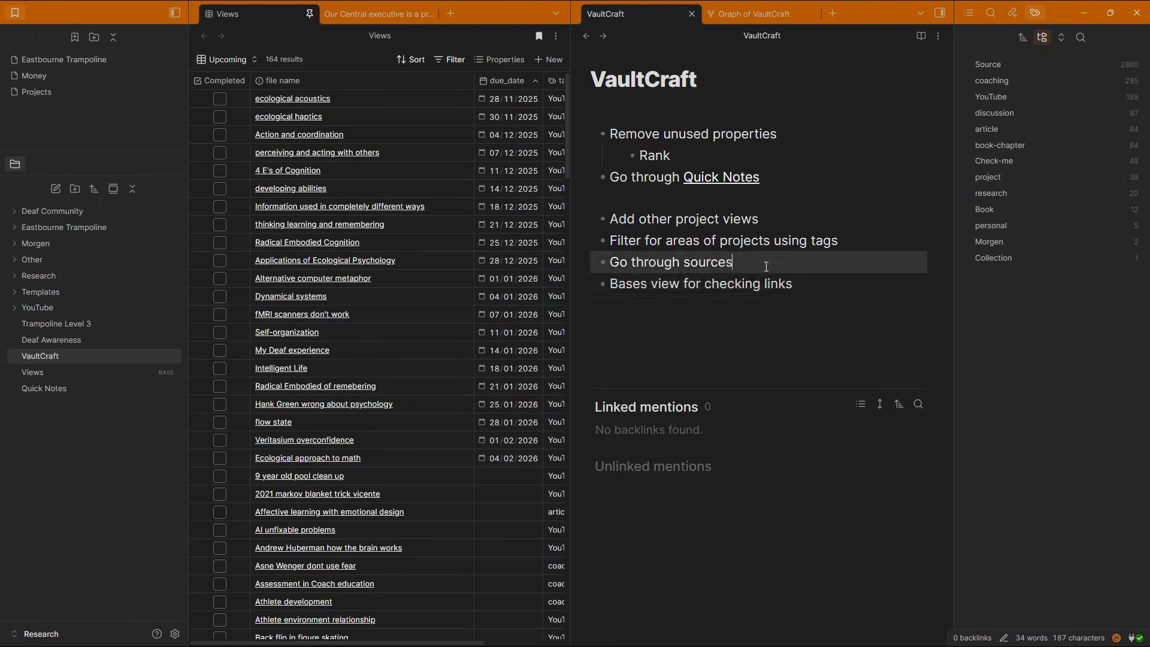
left_click(803, 281)
left_click(724, 157)
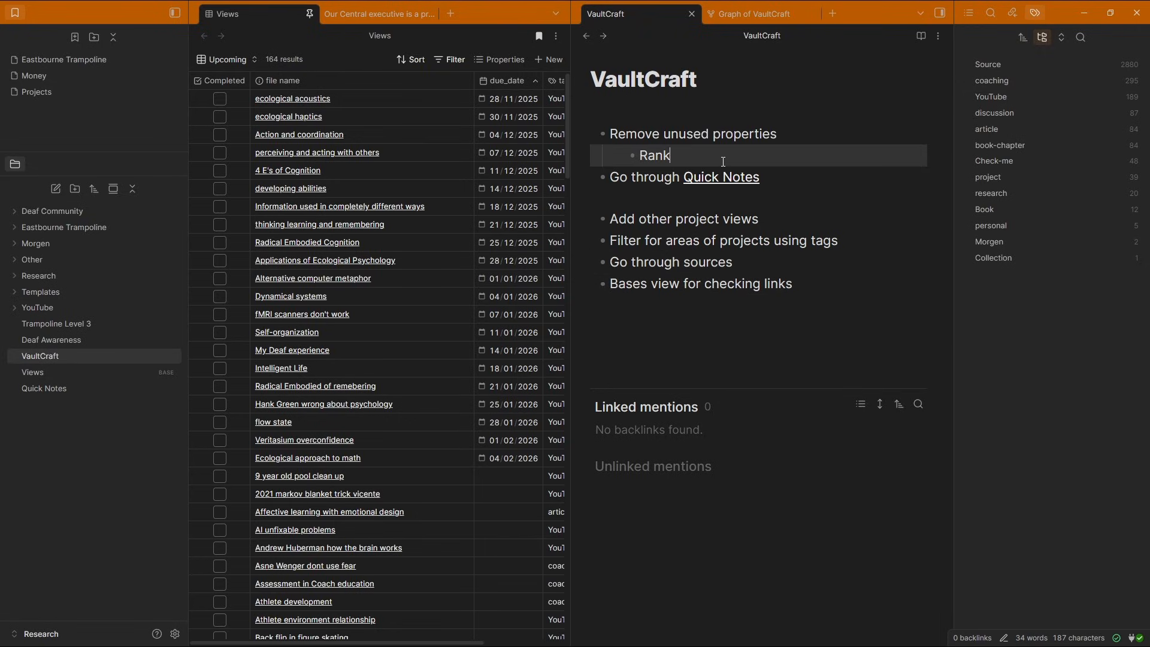